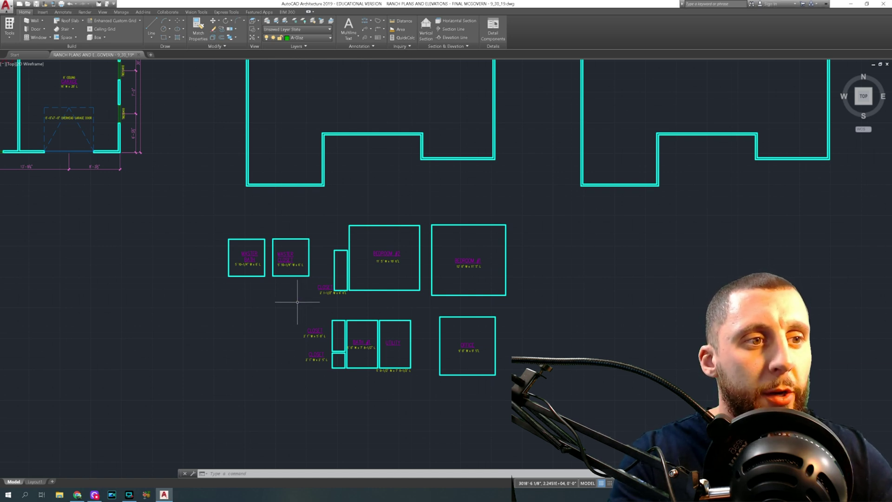
Step: Draw a 5'10-1/4" by 6' rectangle in the empty area below the master bath and master closet
scroll(313, 304, up, 4)
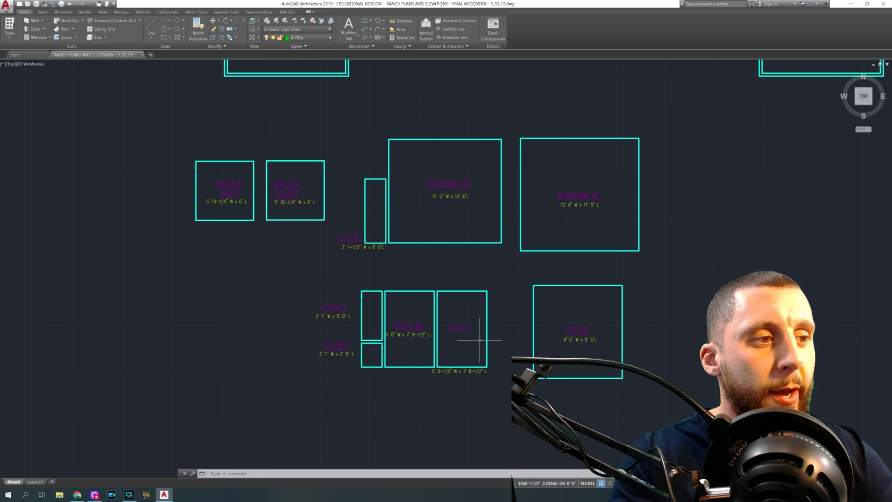
scroll(214, 190, up, 5)
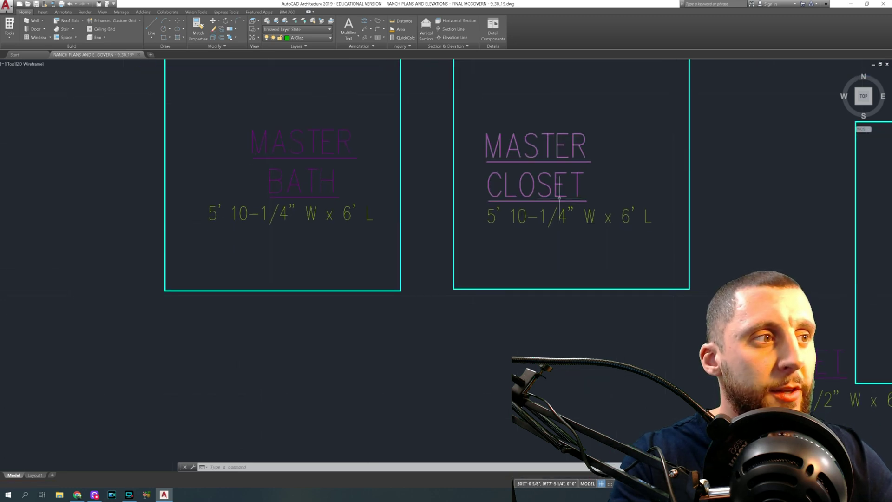
scroll(325, 235, down, 3)
middle_drag(325, 235, 346, 149)
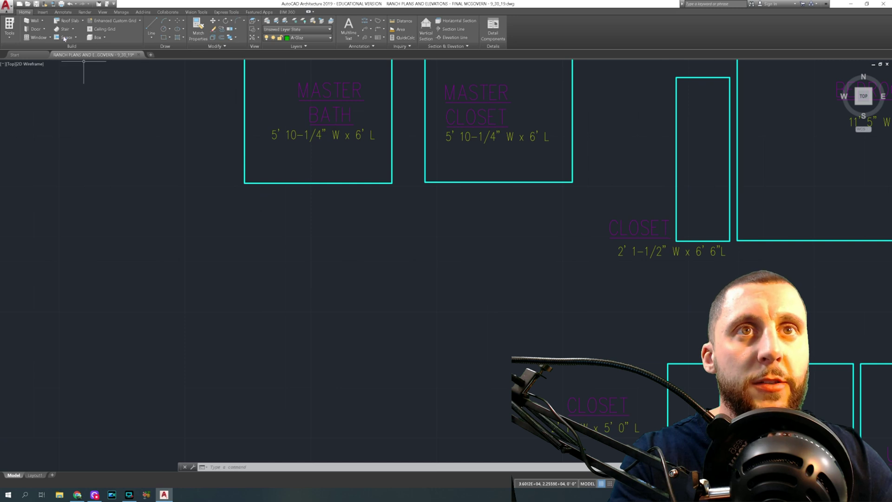
click(165, 40)
click(270, 354)
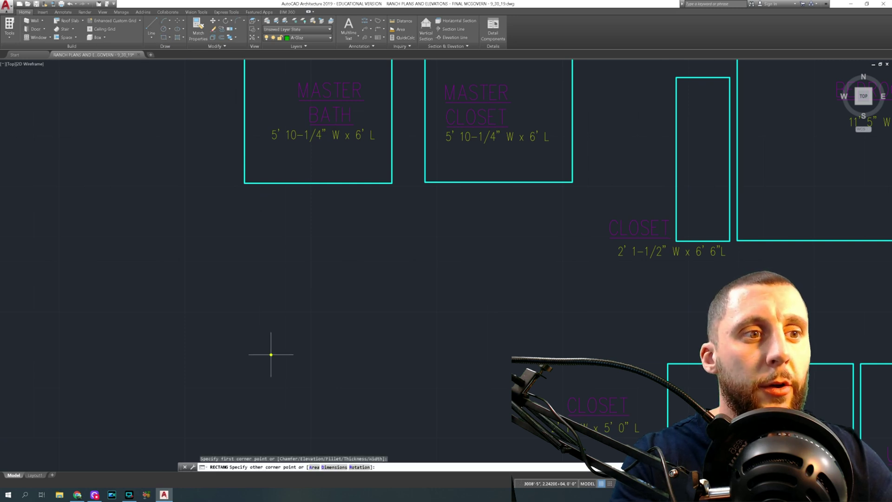
key(F8)
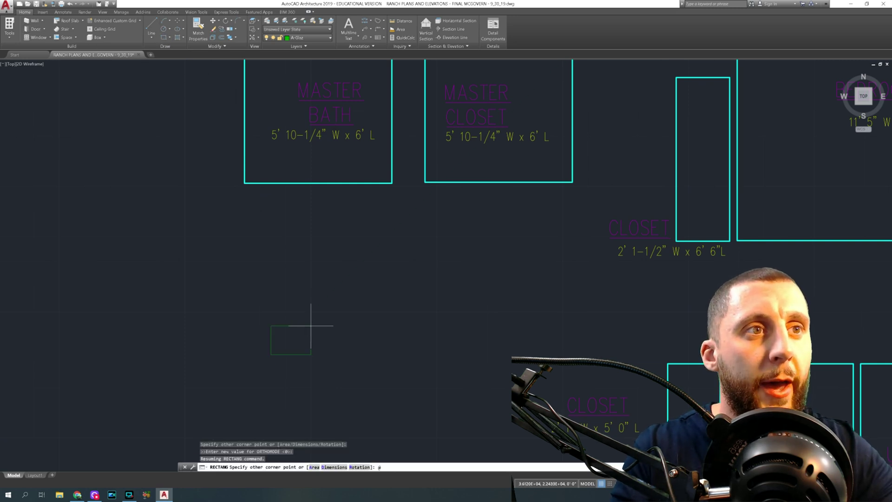
text(@5'10)
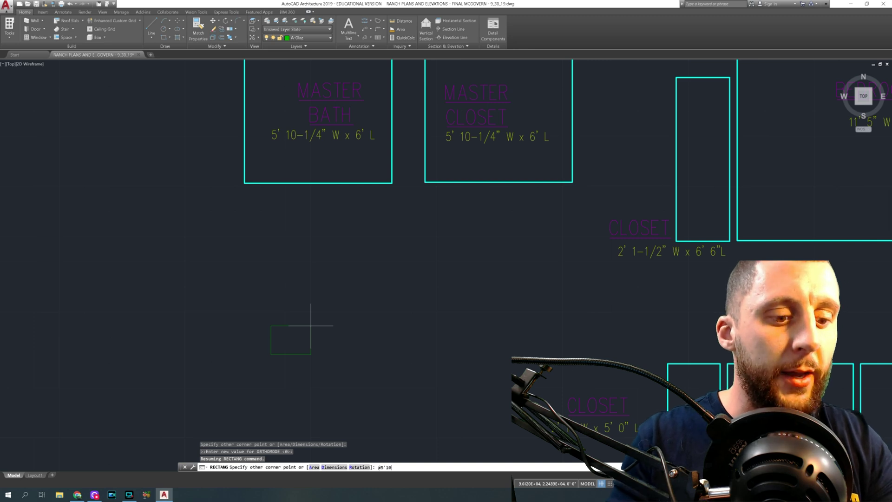
text(-1/4,6')
key(Return)
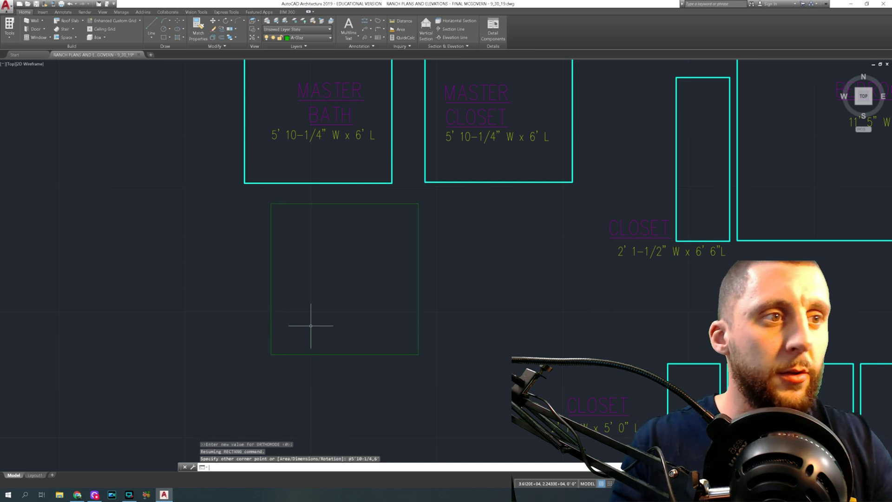
Step: Copy the new 5'10-1/4" by 6' rectangle and paste the copy beside it
click(328, 111)
key(Escape)
click(424, 261)
click(390, 280)
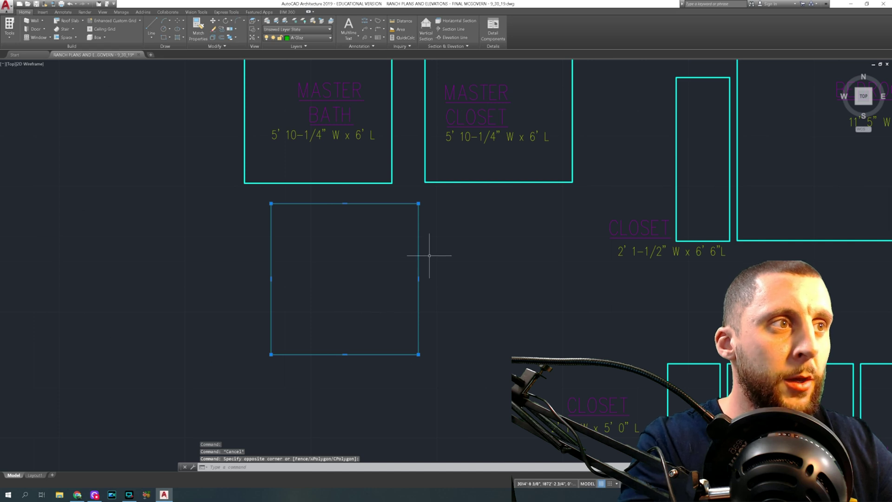
middle_drag(429, 255, 345, 279)
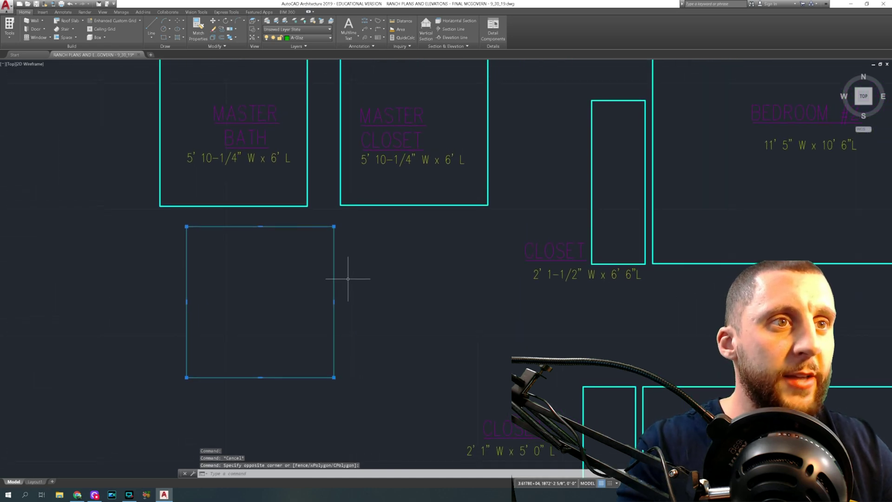
key(ctrl+c)
key(ctrl+v)
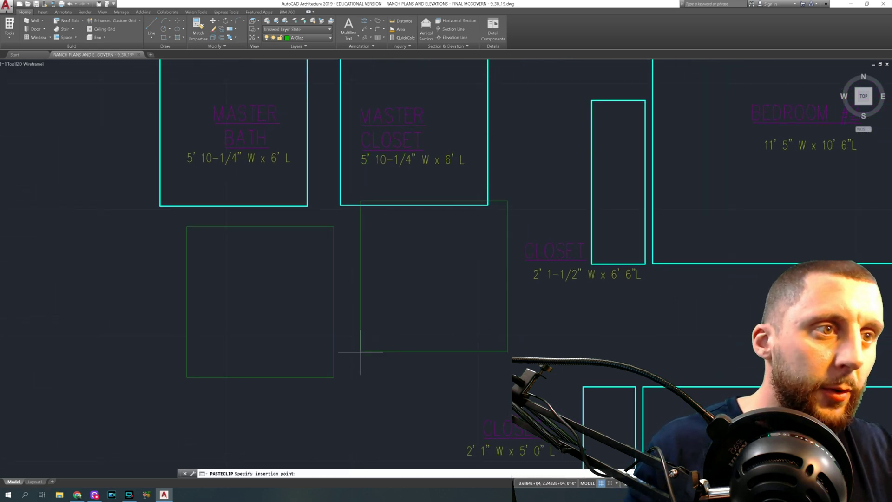
click(355, 377)
Step: Delete both rectangles below the master bath and master closet
click(368, 272)
click(312, 311)
key(Delete)
Step: Examine the labelled closet, bath and utility rectangles and compare them with the room layout around Bedroom #2 in the finished plan
scroll(312, 315, down, 6)
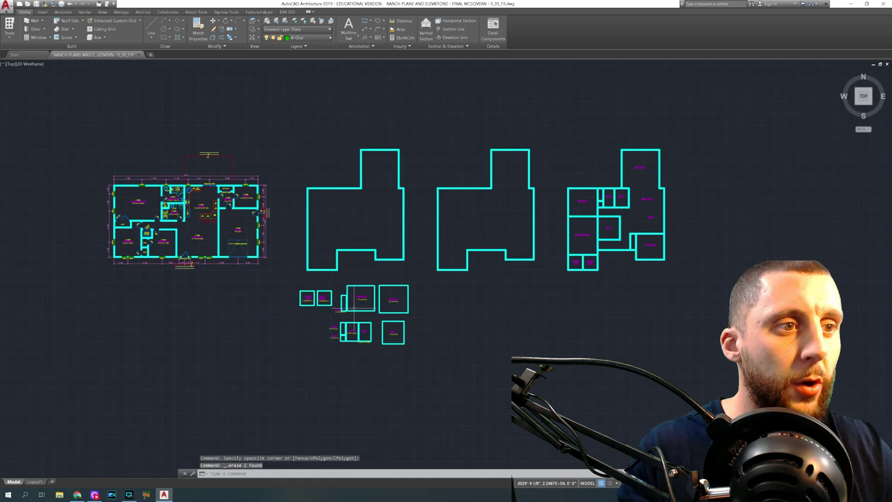
scroll(354, 308, up, 6)
middle_drag(352, 309, 351, 265)
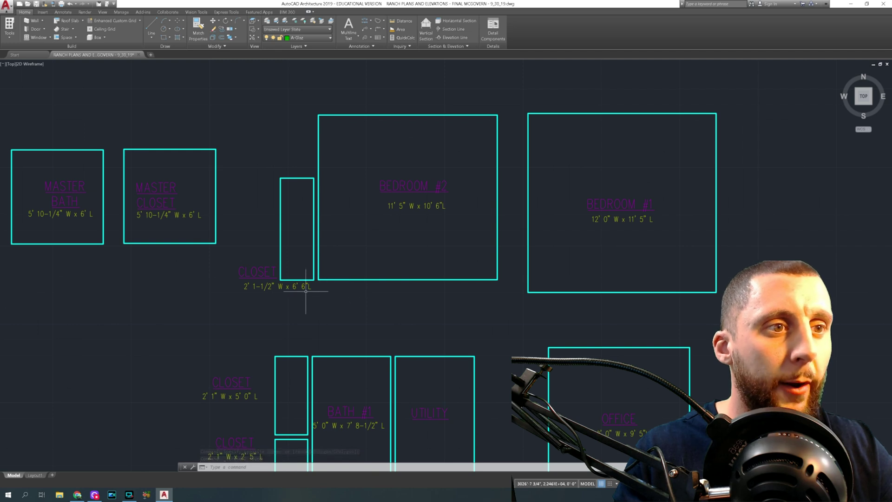
scroll(289, 261, up, 2)
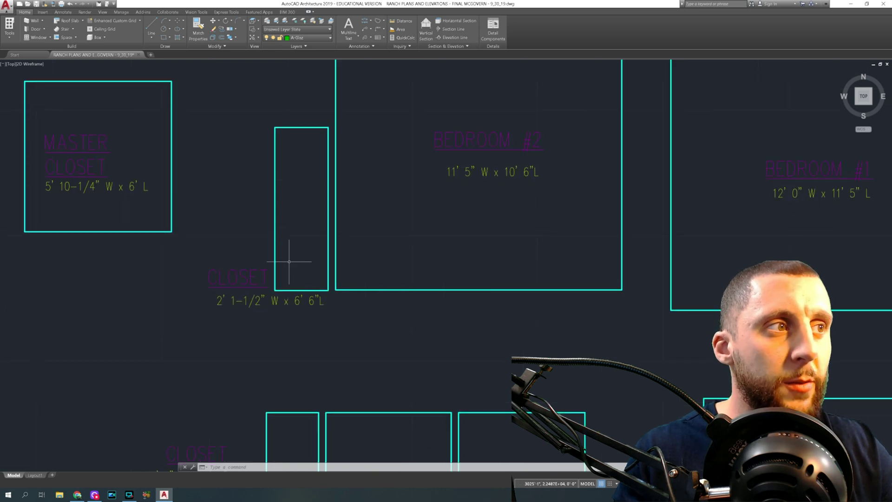
scroll(289, 261, down, 10)
scroll(460, 183, up, 9)
scroll(487, 198, down, 5)
scroll(542, 237, up, 6)
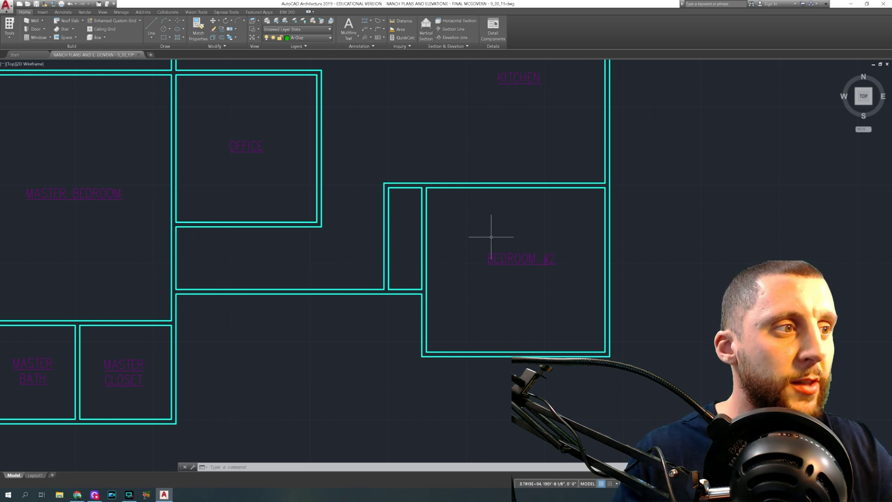
scroll(491, 237, down, 10)
scroll(462, 245, up, 3)
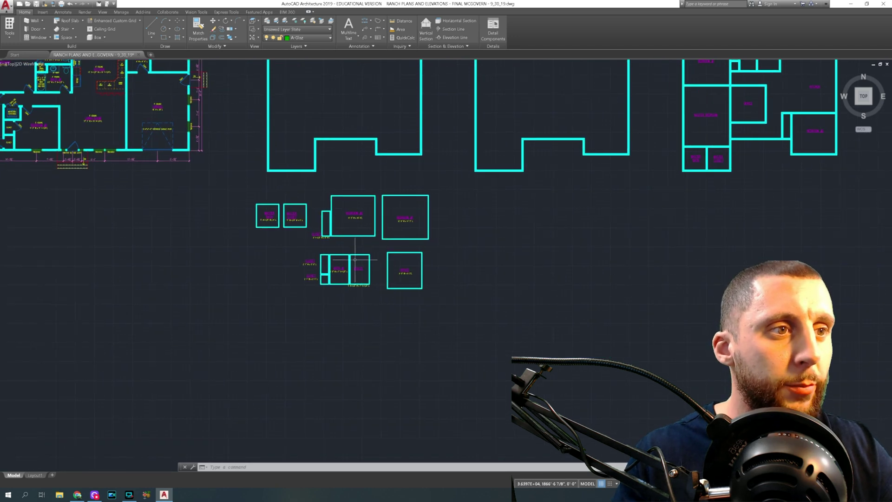
scroll(325, 278, up, 5)
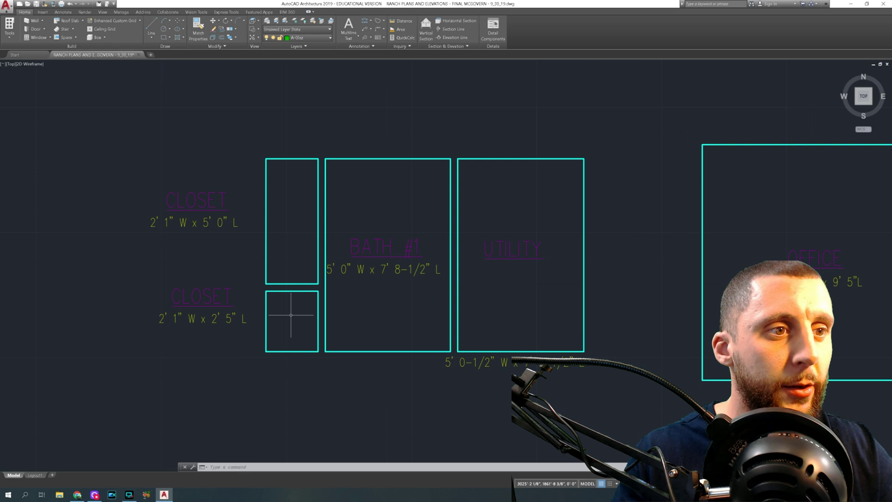
scroll(290, 315, down, 5)
scroll(270, 269, up, 3)
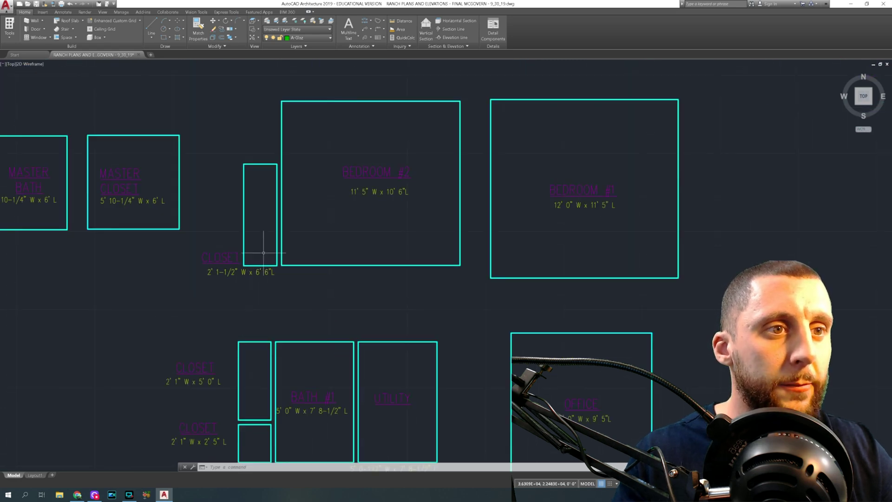
middle_drag(264, 253, 341, 221)
middle_drag(325, 253, 340, 243)
click(167, 38)
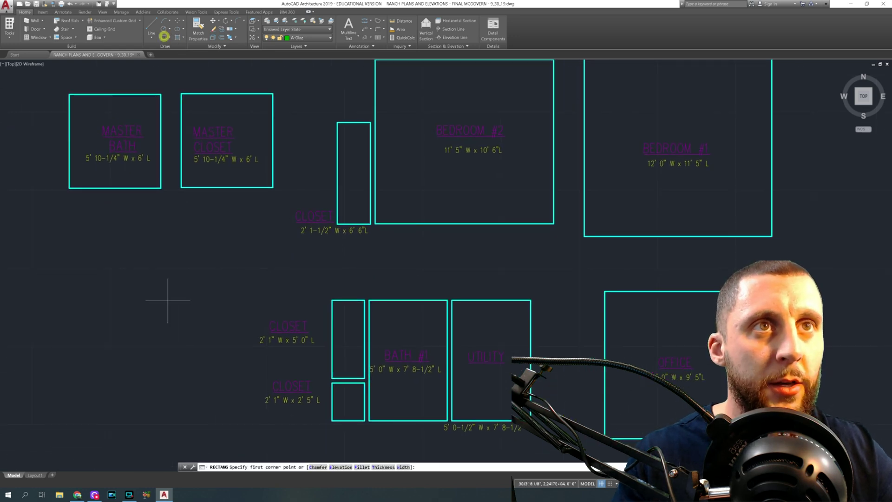
click(159, 351)
key(F8)
text(@2'1-1/2,)
key(Return)
text(6)
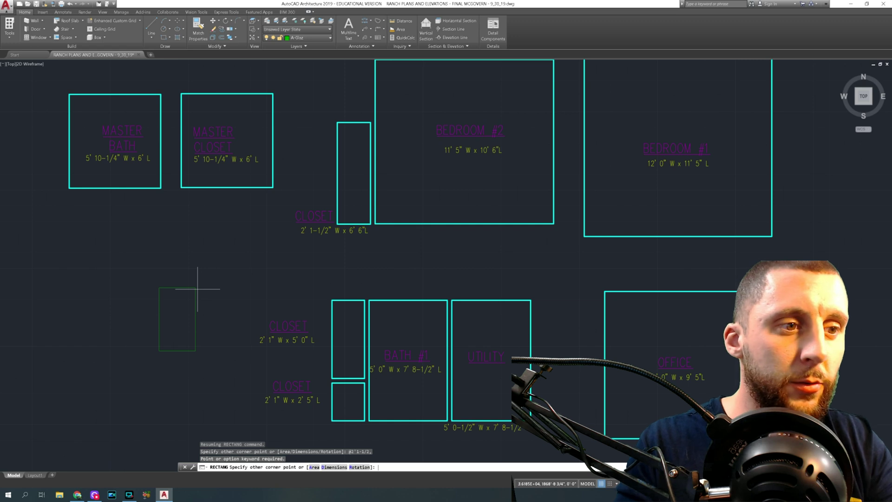
key(Escape)
key(Escape)
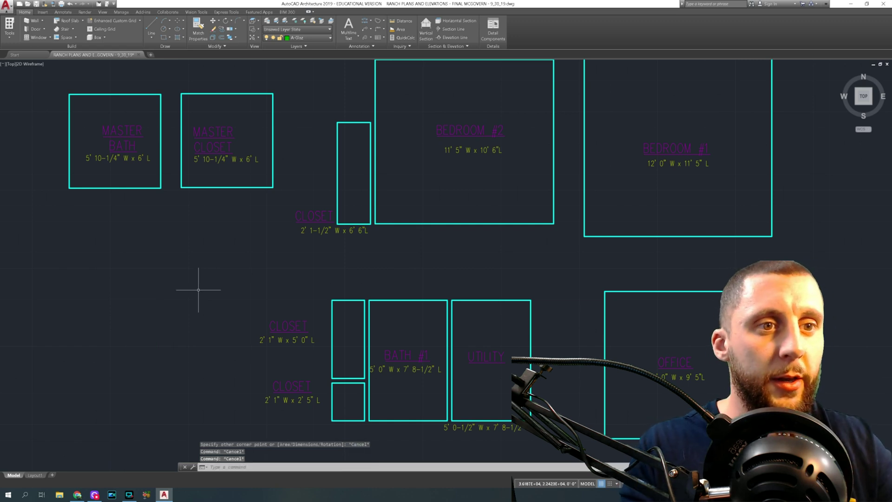
Step: Draw a 2'1-1/2" by 6'6" closet rectangle below the master bath, and delete it again
click(166, 41)
click(151, 303)
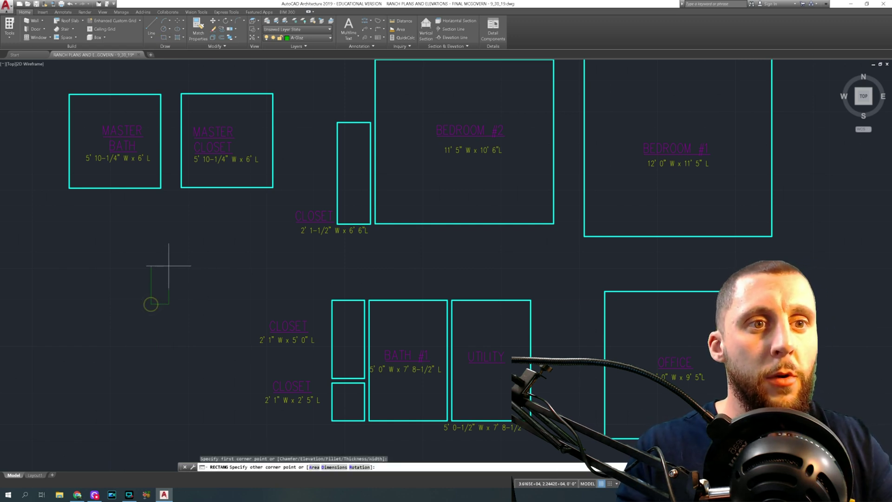
text(@2'1)
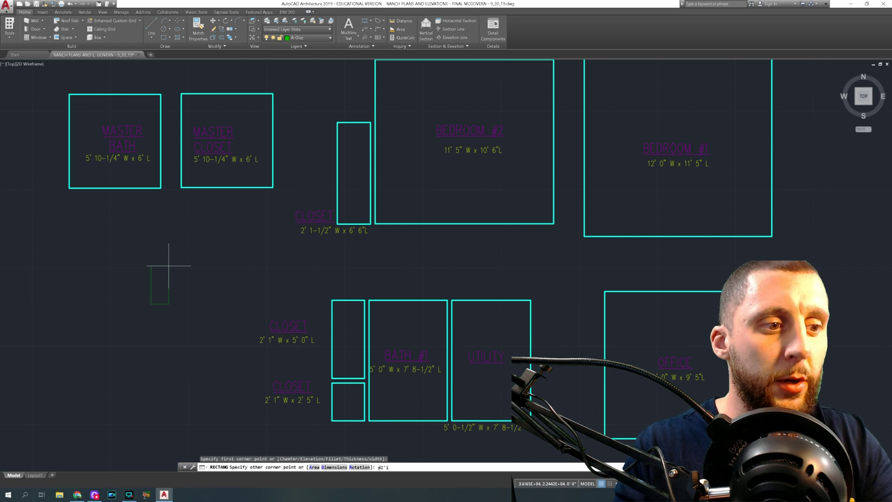
text(-1/2,)
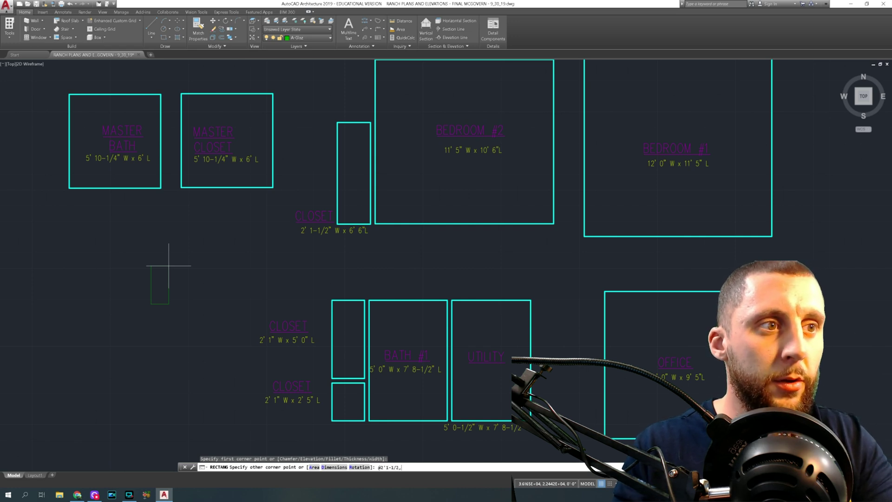
text(6'6)
key(Return)
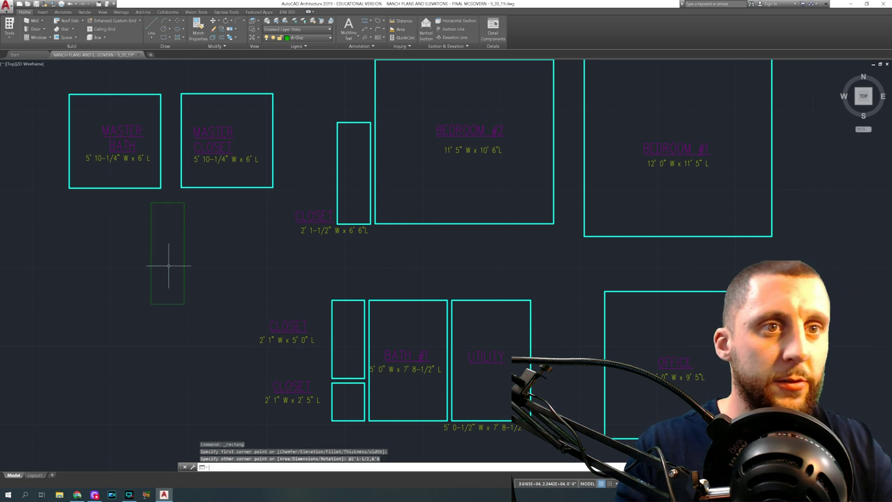
click(184, 239)
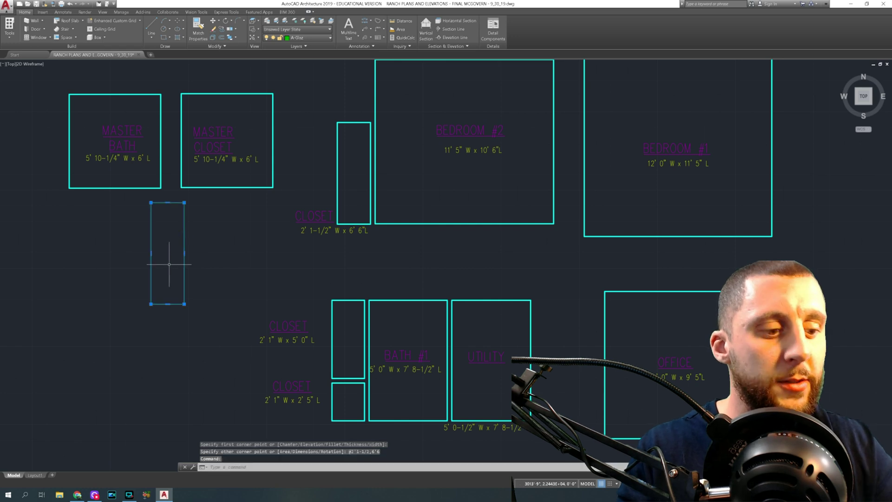
key(Delete)
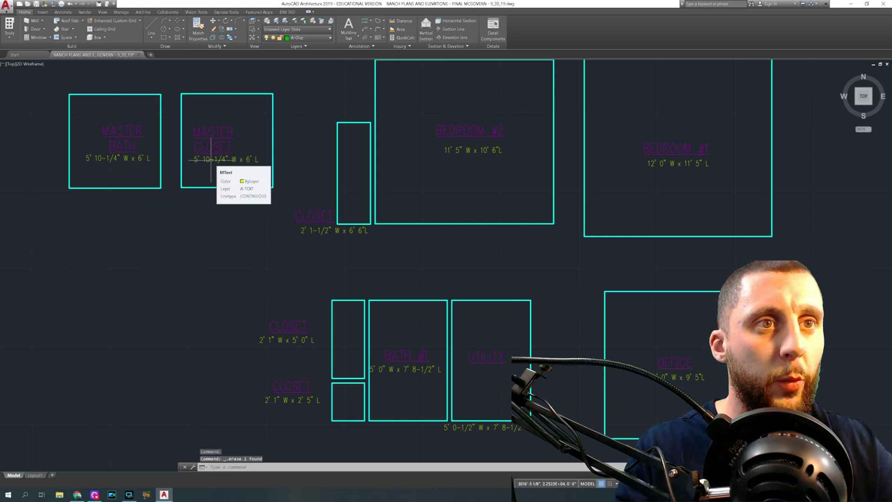
Step: Check the layer of the Bedroom #2 size text and review the drawing's layers in the layer properties
middle_drag(428, 184, 377, 213)
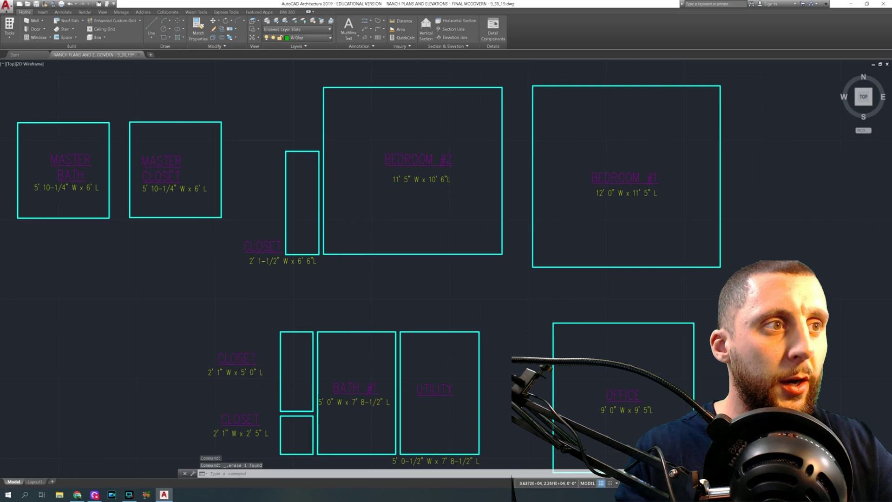
click(417, 181)
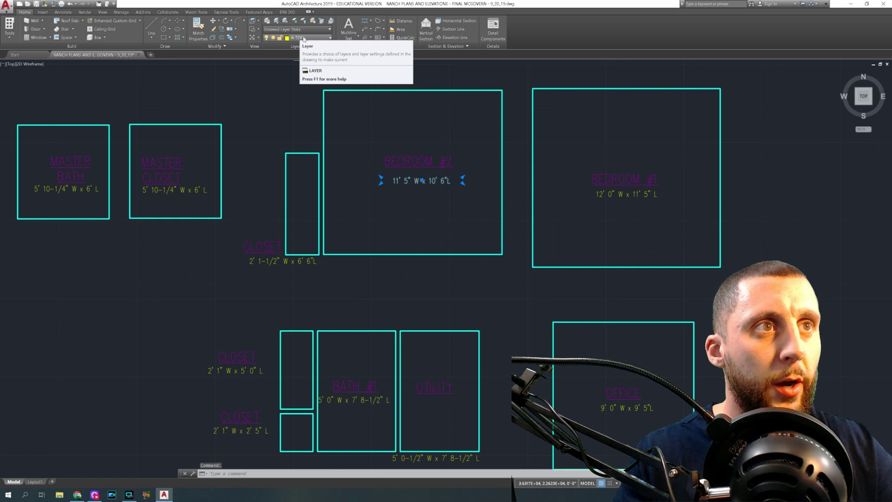
click(268, 22)
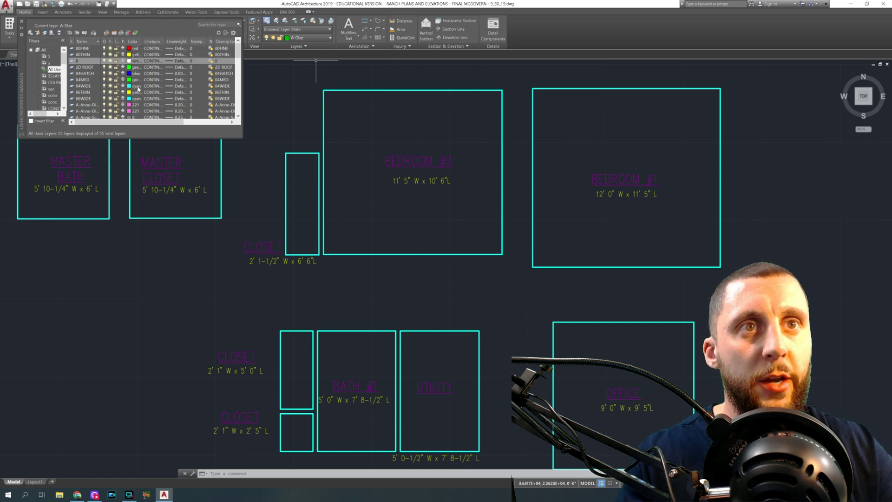
click(22, 24)
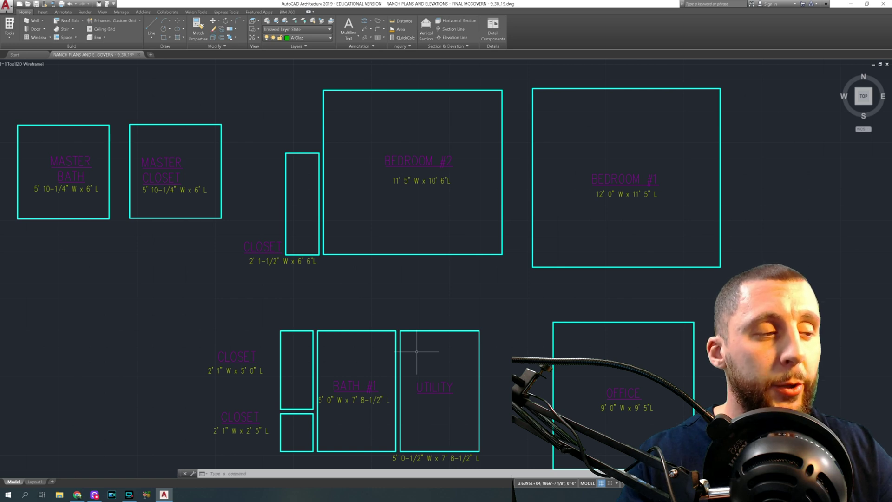
Step: Draw an 11'5" by 10'6" rectangle for Bedroom #2 in the empty space above its labelled room
middle_drag(398, 314, 364, 294)
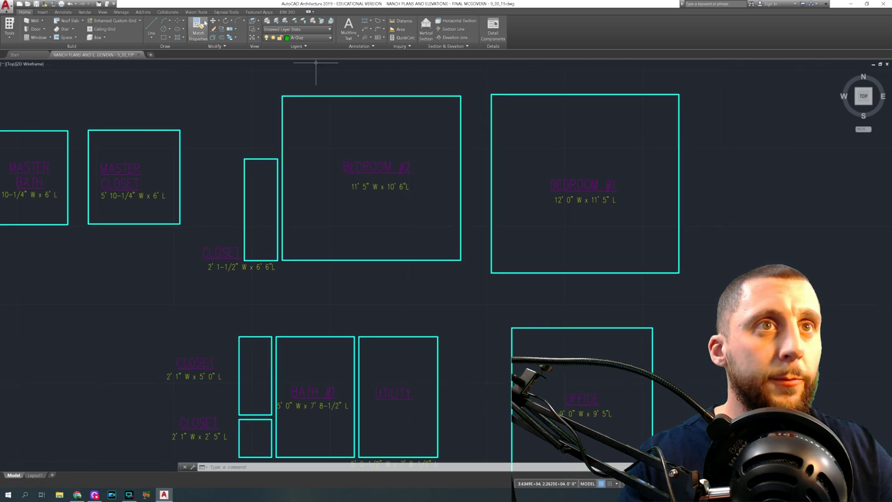
click(164, 40)
scroll(294, 129, down, 2)
mouse_move(295, 130)
middle_down()
mouse_move(294, 189)
mouse_move(308, 239)
mouse_move(277, 302)
middle_up()
scroll(326, 212, up, 4)
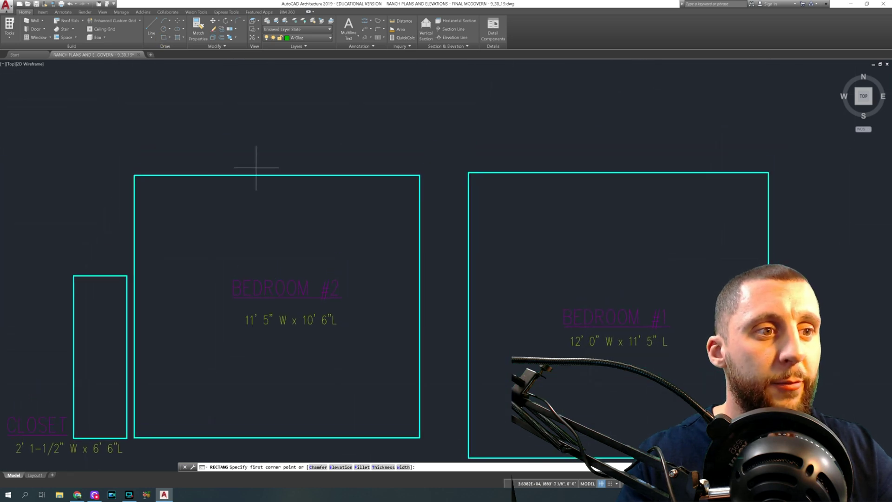
click(255, 140)
key(F8)
text(@11)
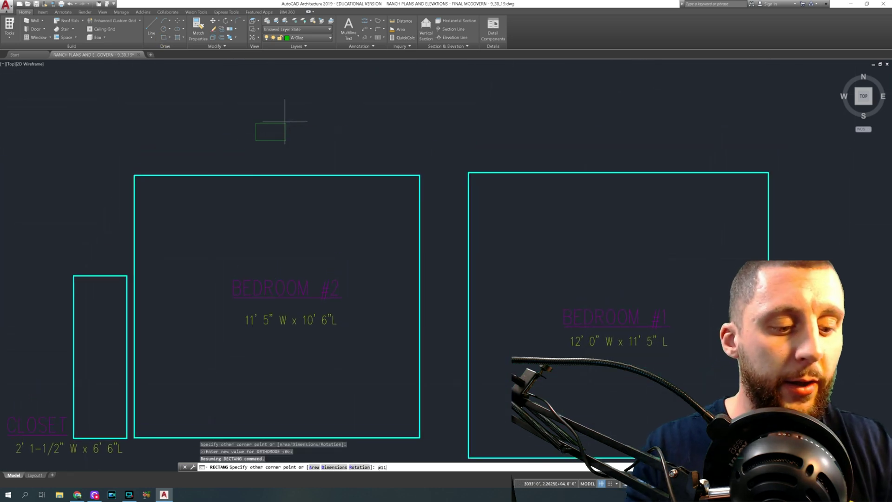
text('5,10'6)
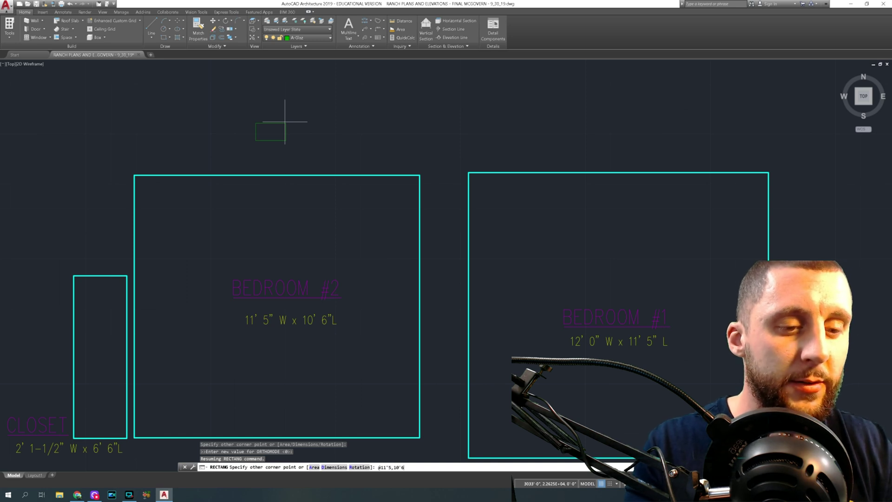
key(Return)
scroll(288, 121, down, 4)
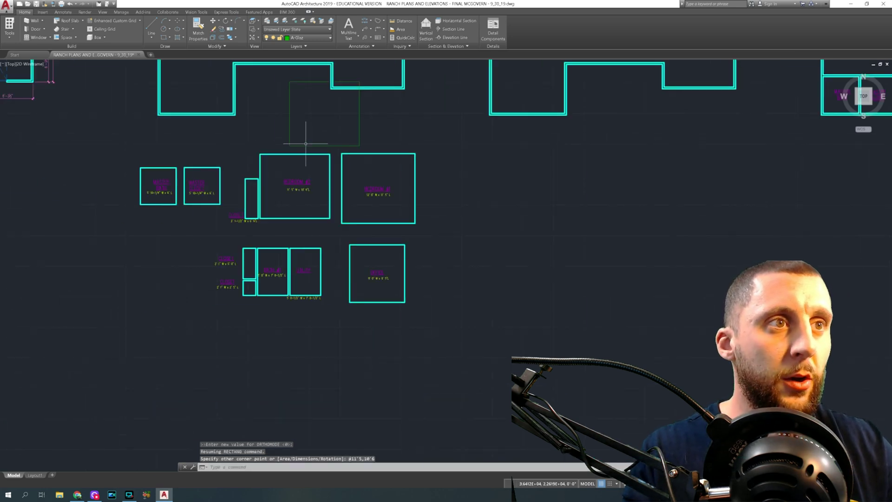
Step: Delete the green trial rectangle drawn above the labelled Bedroom #2
click(359, 133)
key(Delete)
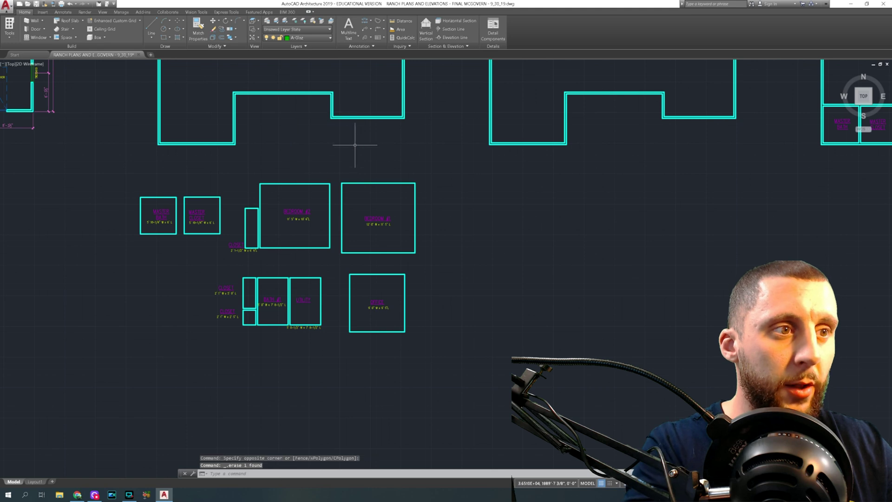
Step: Examine the size labels of Bedroom #1, the office, Bath #1 and the utility room
scroll(384, 230, up, 5)
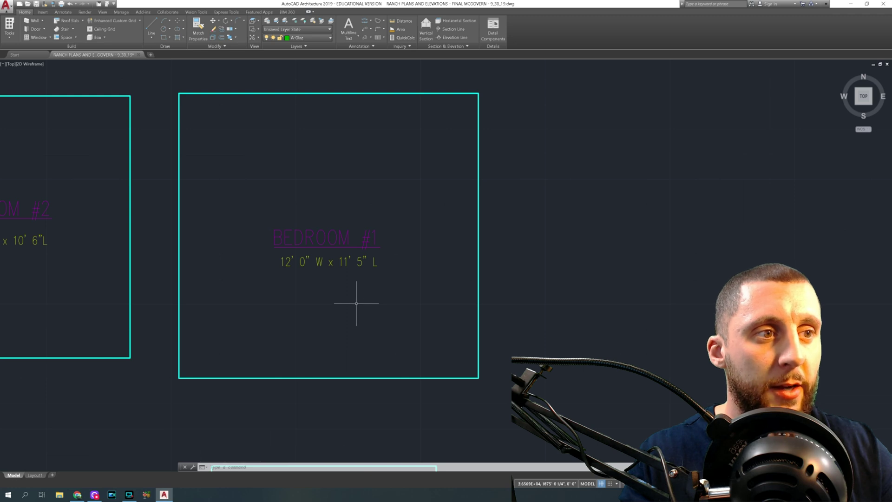
scroll(355, 303, down, 5)
scroll(375, 267, up, 5)
scroll(363, 263, up, 2)
middle_drag(381, 308, 387, 329)
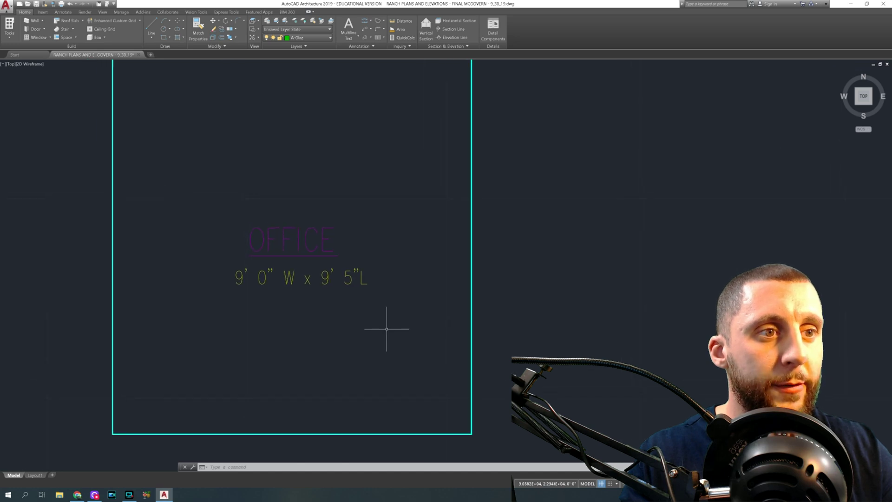
scroll(386, 320, down, 4)
middle_drag(392, 314, 450, 304)
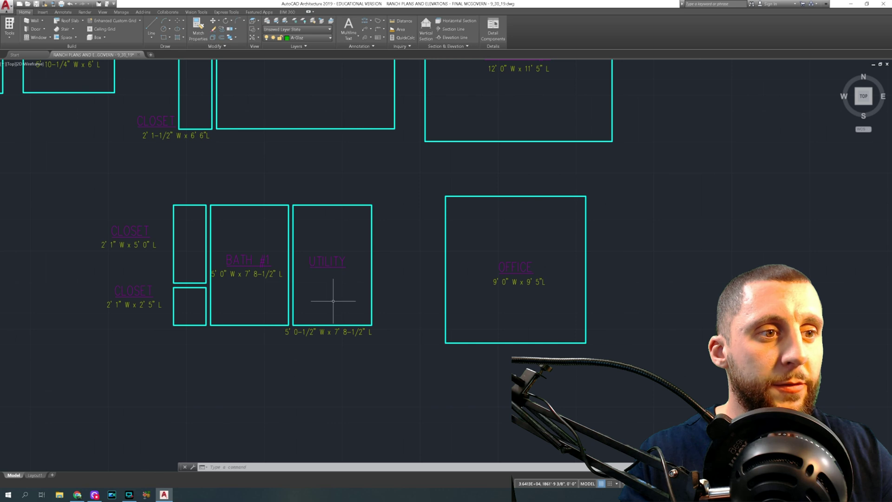
scroll(332, 301, up, 3)
middle_drag(332, 299, 465, 317)
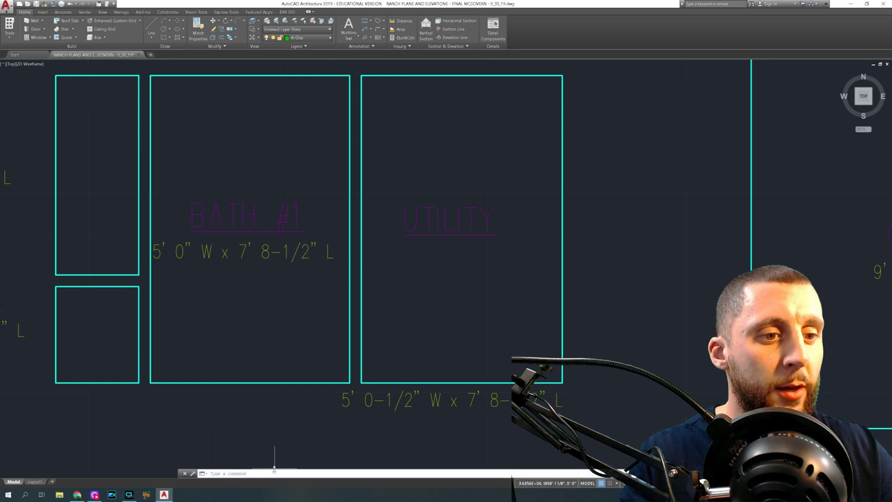
text(a)
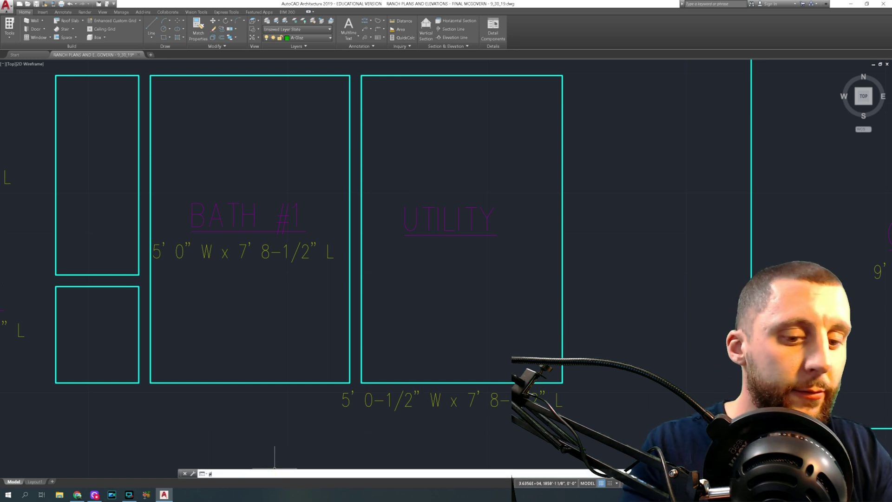
text(5')
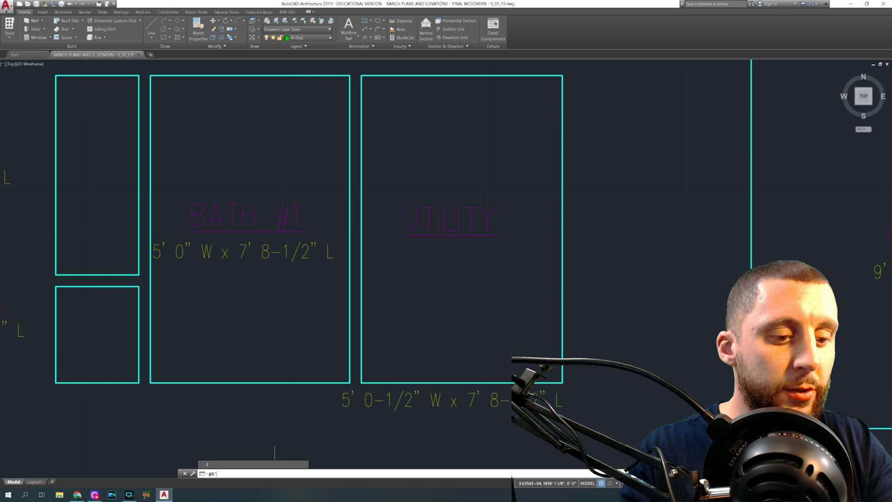
text(0-1/2)
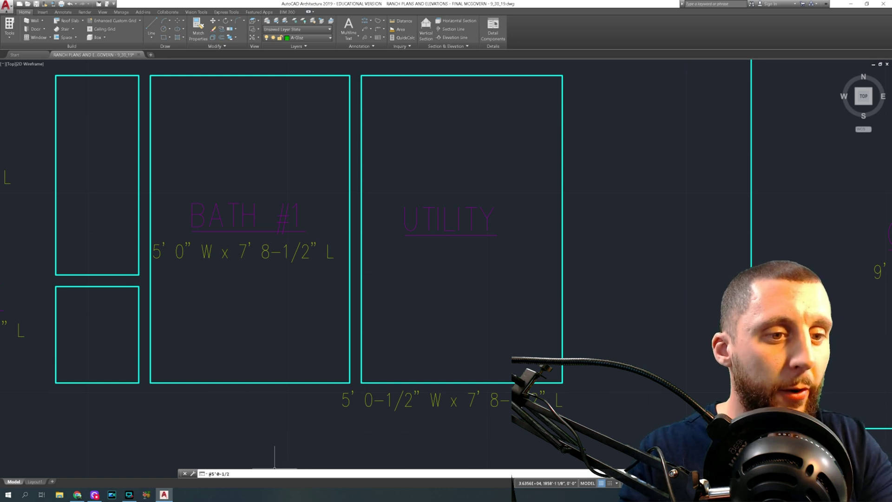
text(,)
key(BackSpace)
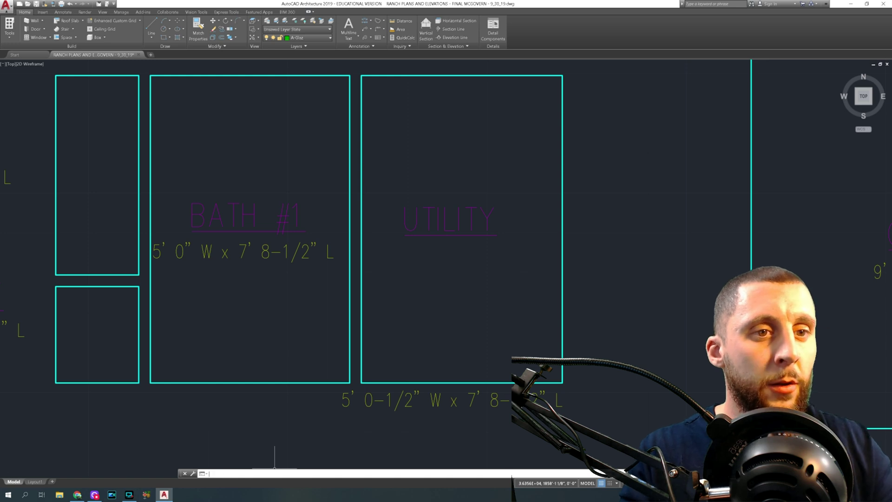
key(Escape)
Step: Draw a 4' vertical guide line down from the midpoint of the upper edge of the closet beside Bedroom #2
scroll(193, 258, down, 4)
middle_drag(195, 265, 253, 260)
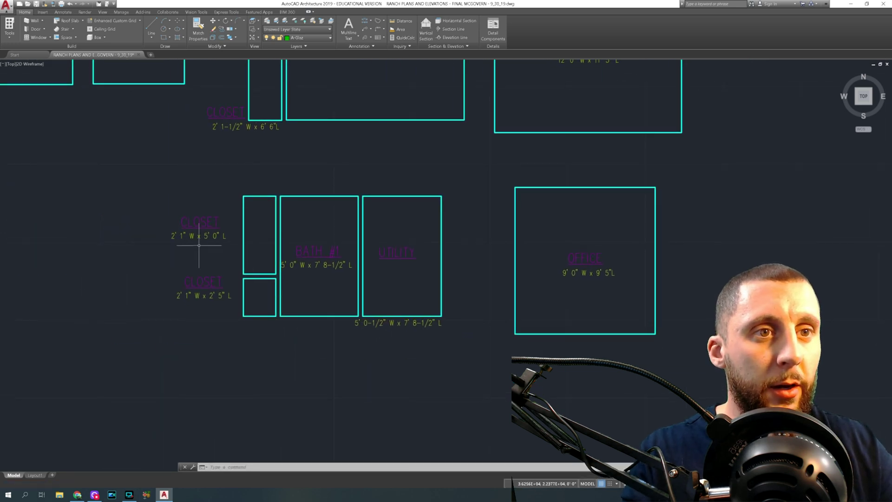
scroll(199, 245, up, 4)
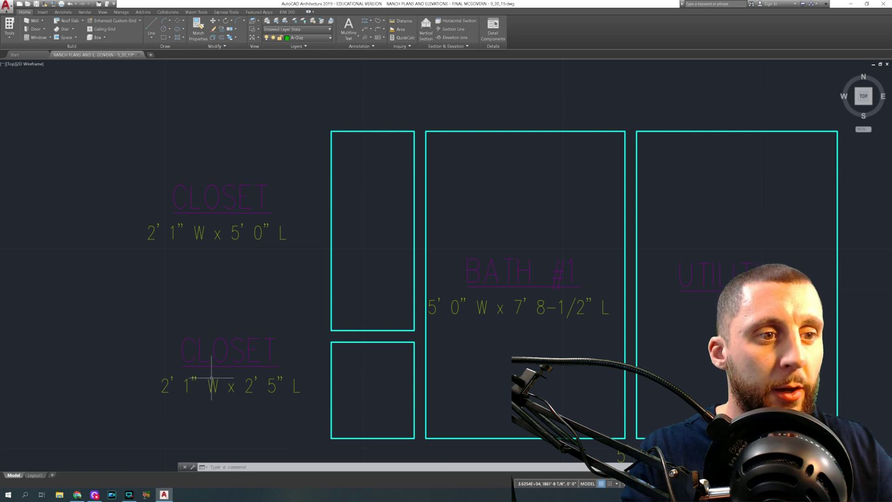
scroll(210, 380, down, 5)
scroll(266, 316, up, 5)
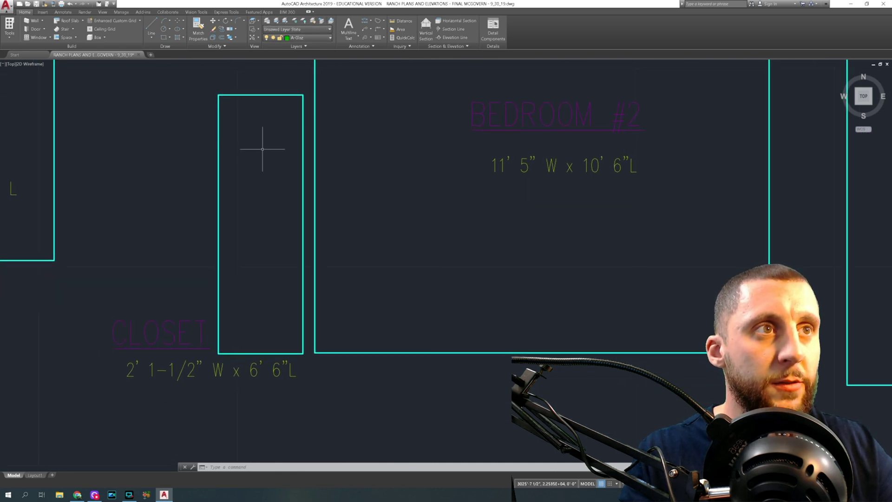
click(151, 20)
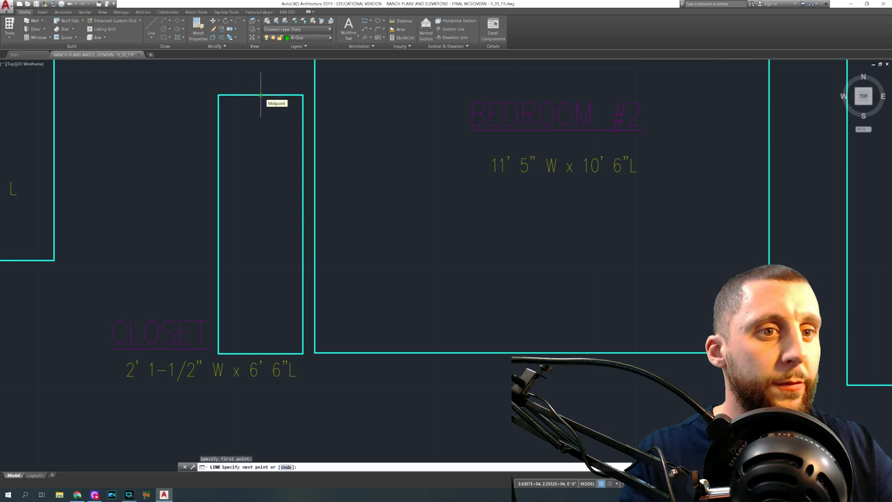
scroll(258, 137, down, 4)
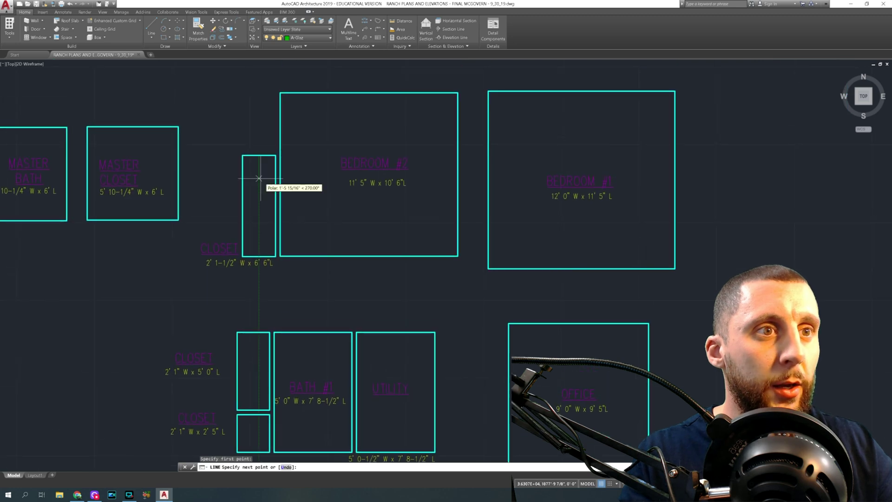
text(4)
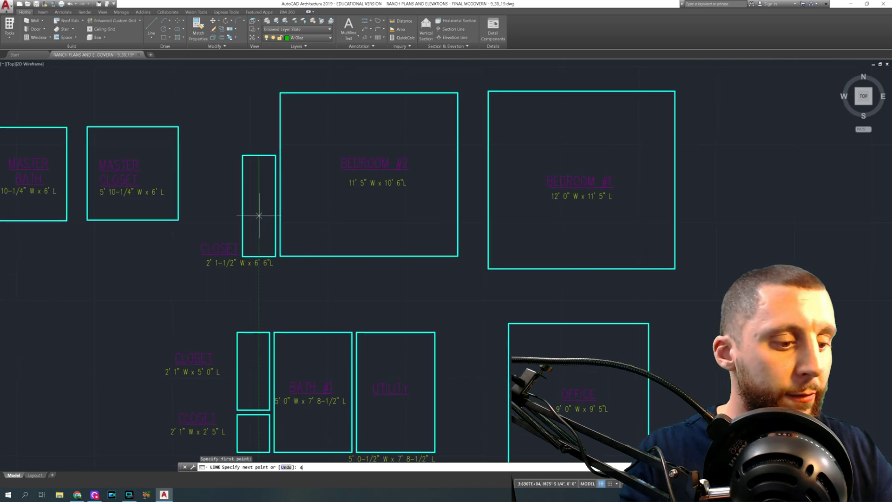
key(Return)
key(Escape)
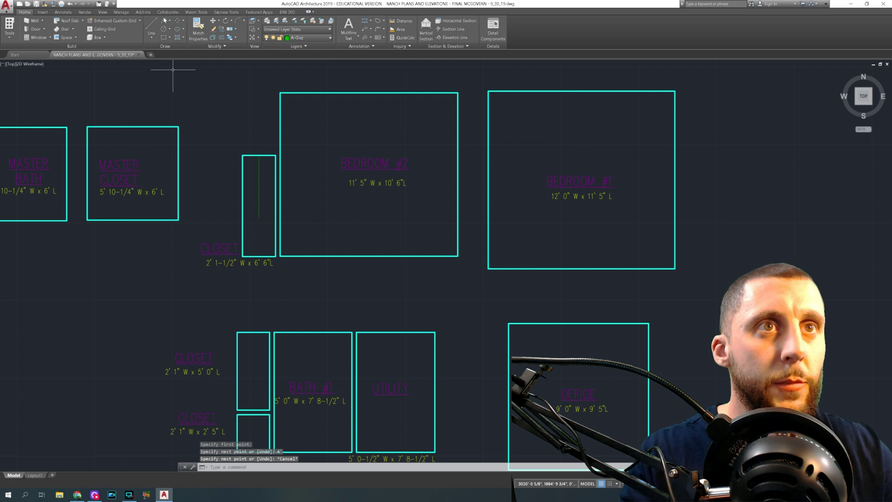
Step: Draw a horizontal line across the closet at the guide line's lower end, and delete the guide line
click(151, 28)
scroll(265, 227, up, 4)
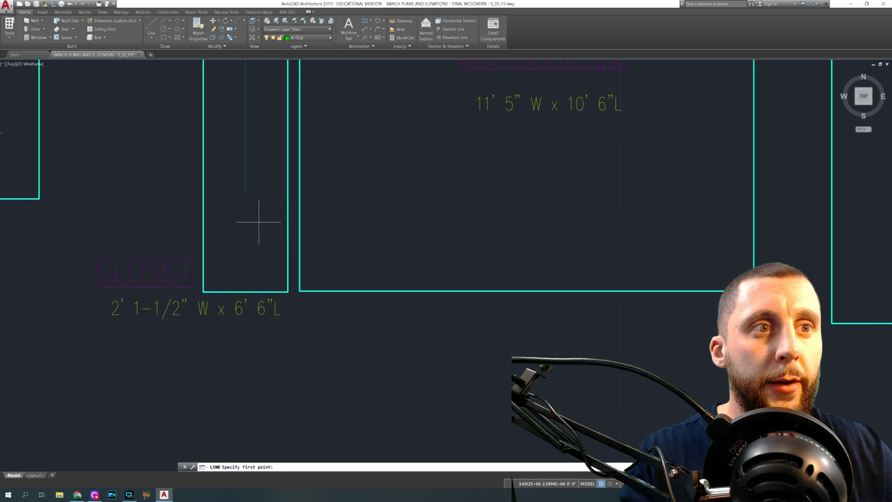
click(204, 192)
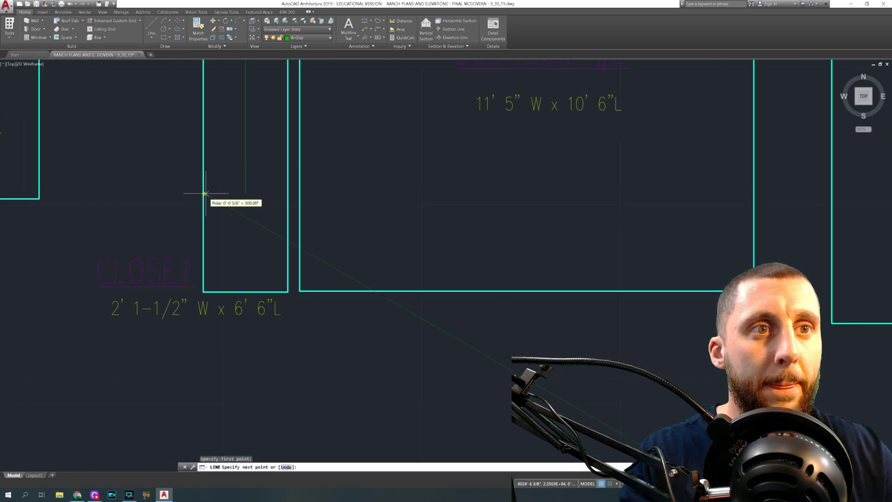
click(287, 192)
key(Escape)
click(268, 155)
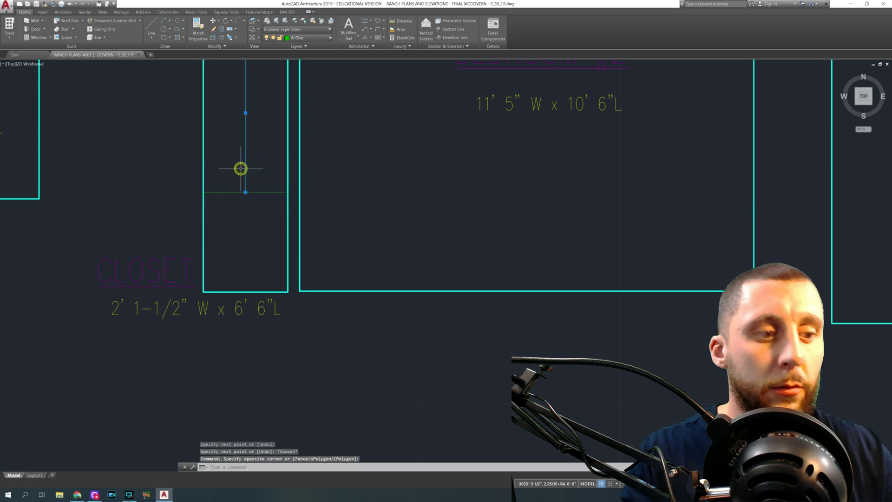
click(241, 168)
key(Delete)
text(offset)
key(Return)
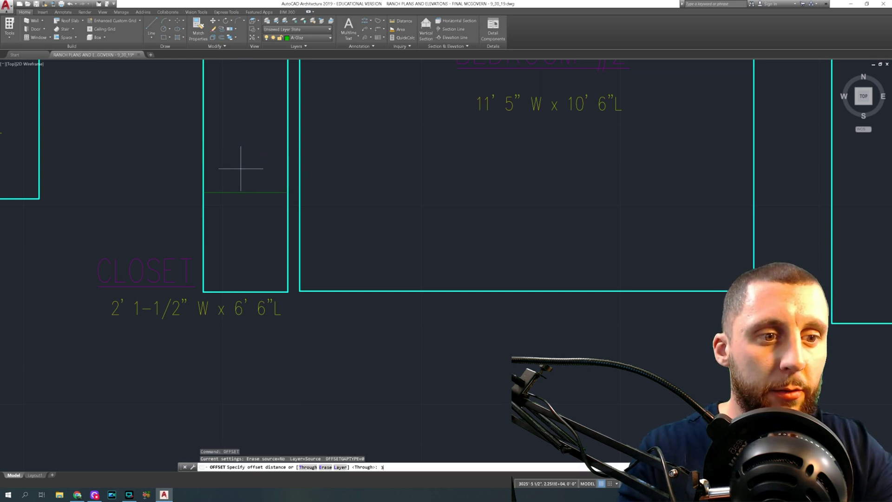
text(3/5)
key(Return)
key(Escape)
Step: Offset the closet's horizontal dividing line downward by about 3.5" to form the wall gap
text(offset)
key(Return)
text(3/4)
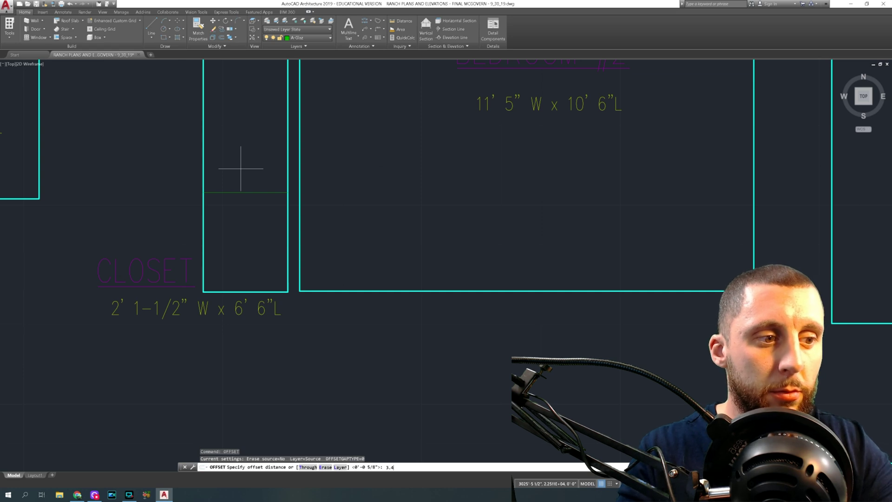
text(5)
key(Return)
click(253, 192)
click(253, 204)
key(Return)
Step: Trim the closet's two side edges between the dividing lines to split it into two closets
text(tr)
key(Return)
key(Return)
click(250, 204)
click(272, 200)
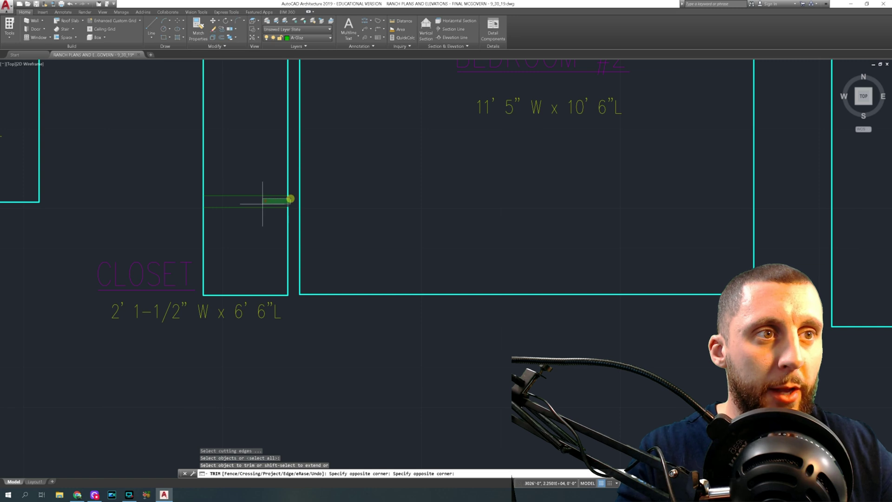
click(199, 201)
key(Escape)
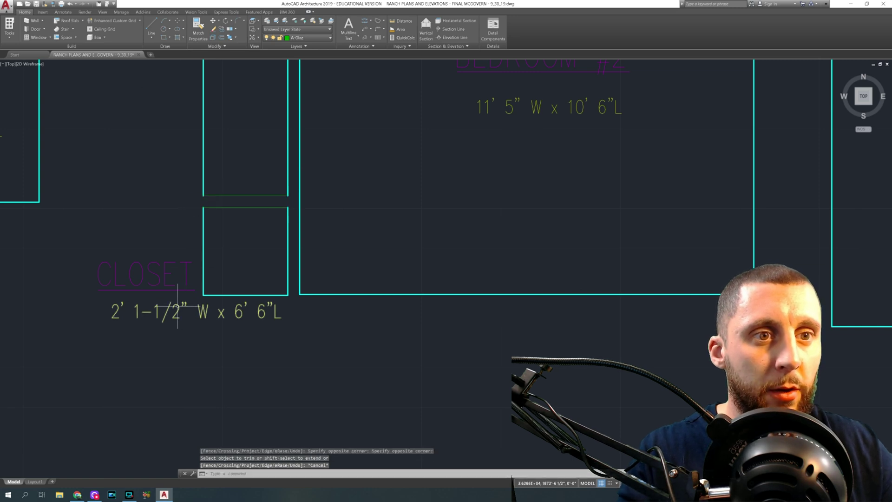
Step: Change the size text of the closet beside Bedroom #2 to 2' 1-1/2" W x 4' 0"L
scroll(178, 307, down, 2)
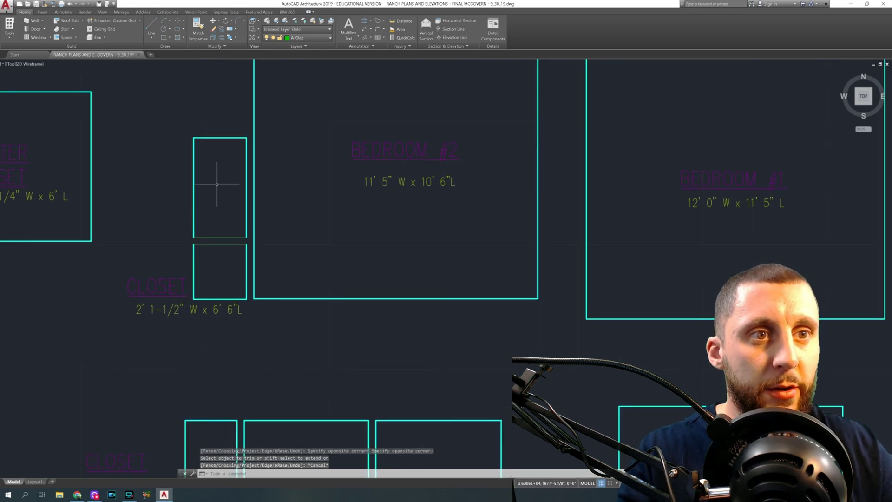
click(175, 309)
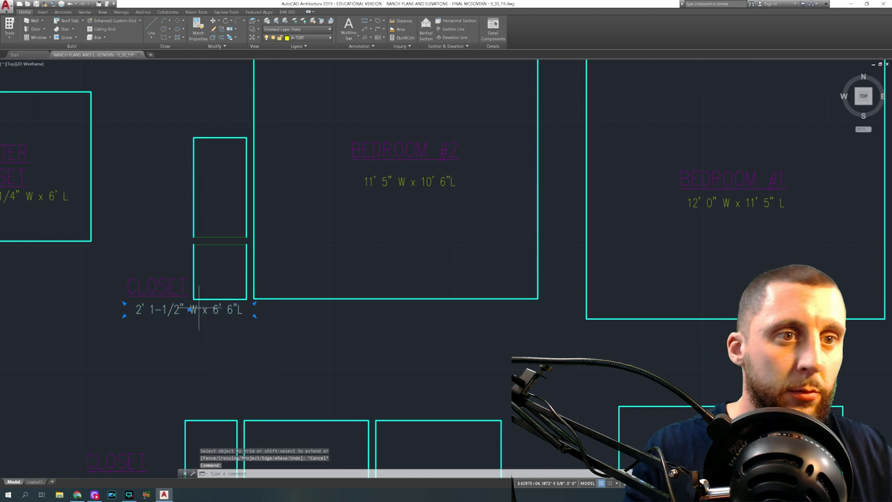
double_click(194, 309)
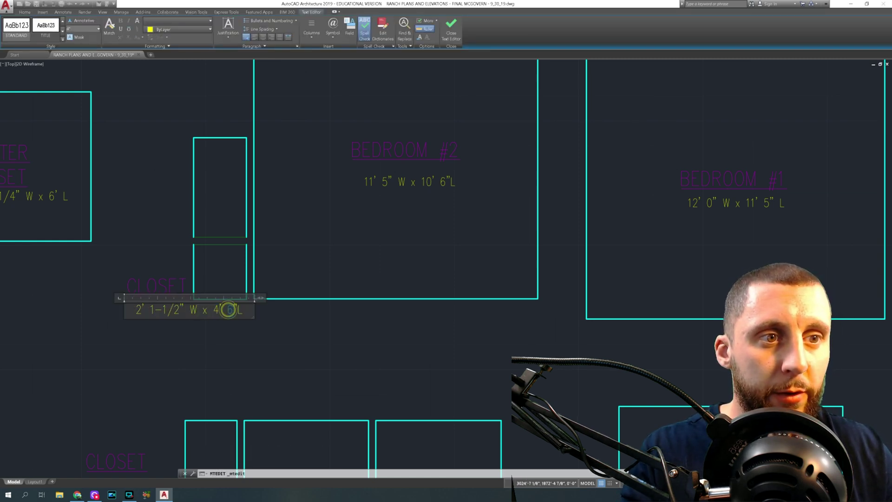
text(0)
click(219, 333)
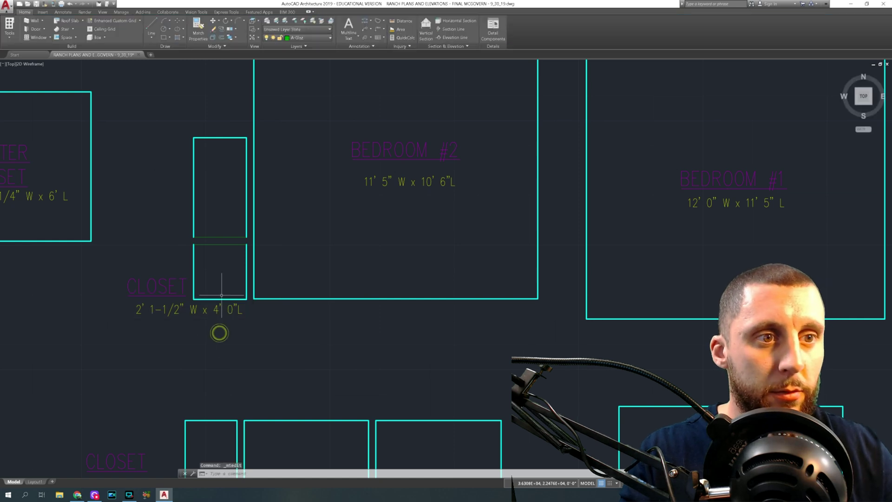
Step: Copy the 4' 0"L size text and the CLOSET title onto the upper closet beside Bedroom #2
click(198, 310)
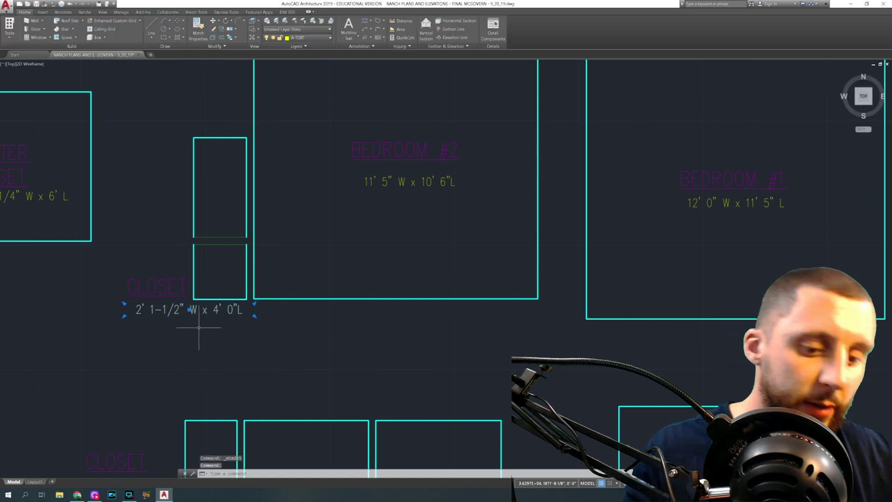
key(ctrl+c)
key(ctrl+v)
click(135, 192)
click(148, 239)
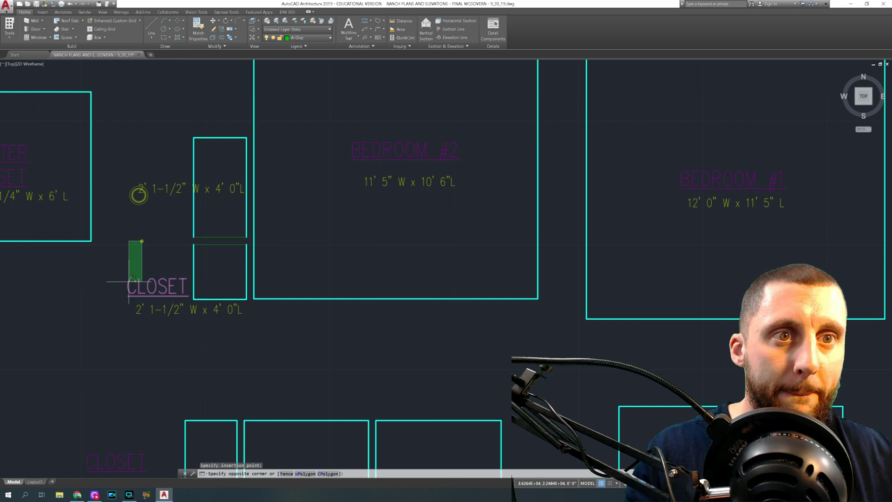
click(124, 286)
key(ctrl+c)
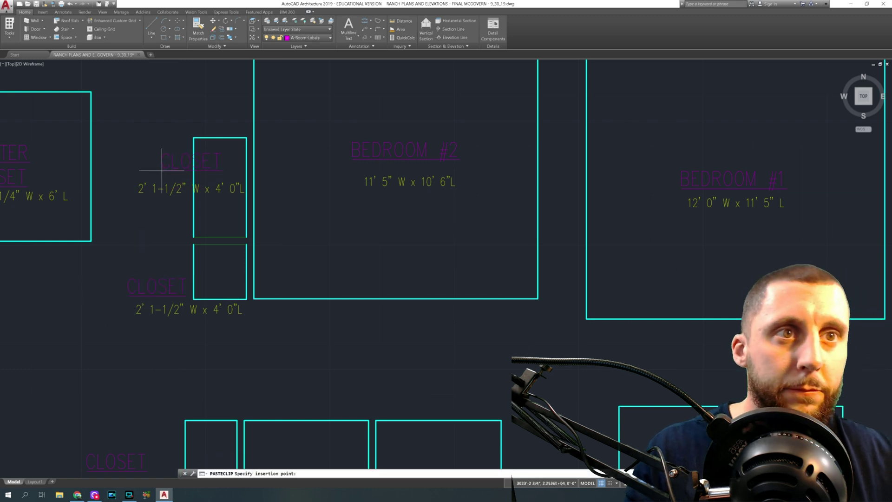
key(ctrl+v)
click(167, 179)
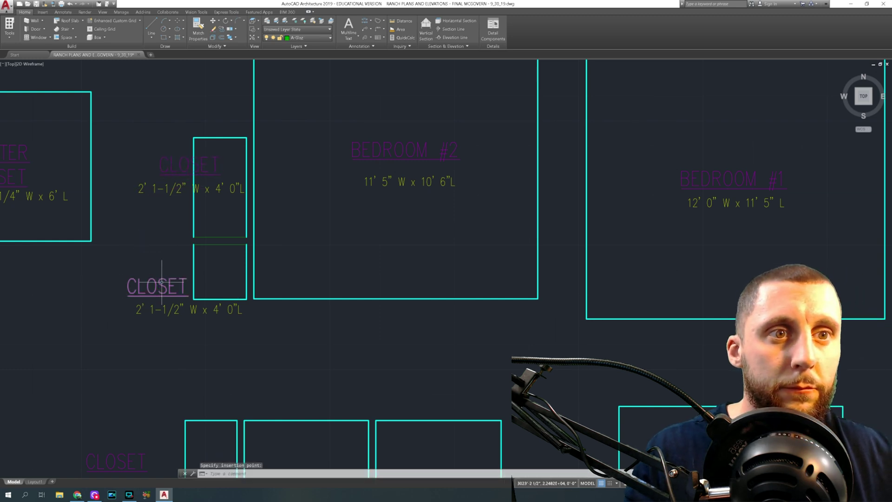
Step: Change the lower closet's size text to 2' 1-1/2" W x 2' 6"L
double_click(177, 308)
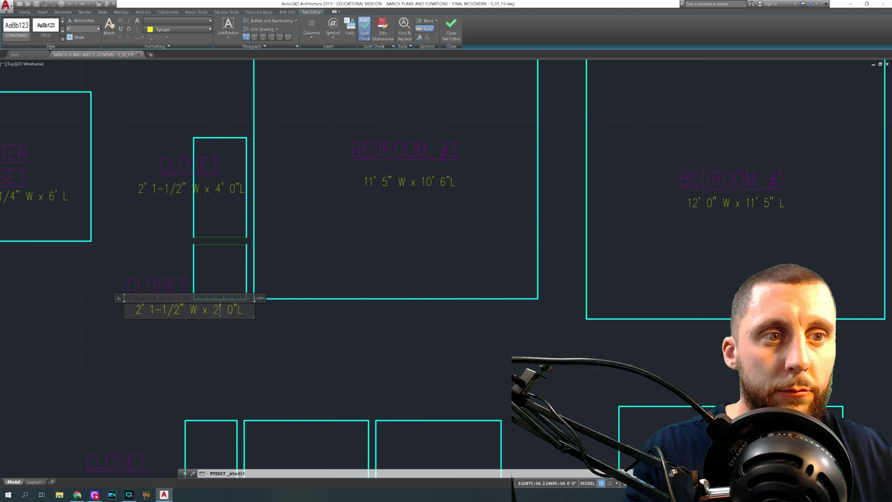
text(6)
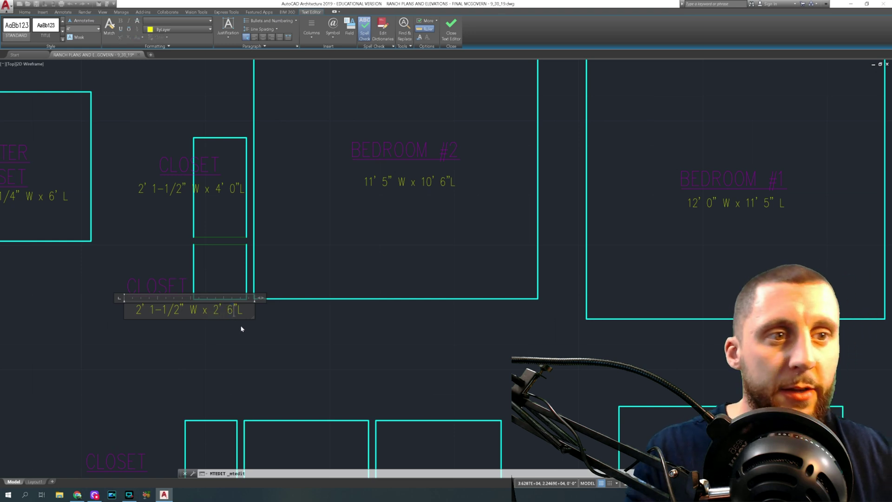
click(241, 326)
Step: Move the Master Bath rectangle with its labels into the lower-left inner corner of the first empty house outline
scroll(240, 326, down, 6)
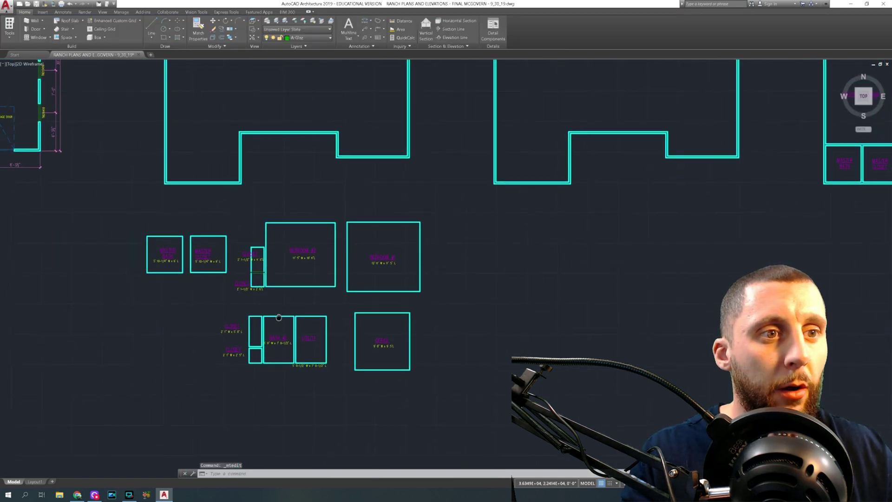
scroll(251, 325, up, 2)
middle_drag(256, 325, 284, 305)
middle_drag(198, 254, 339, 310)
click(303, 295)
click(239, 206)
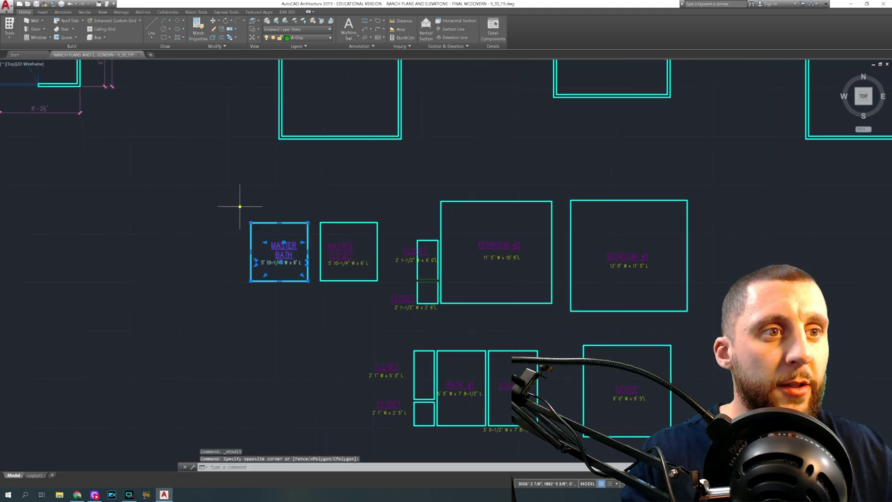
text(m)
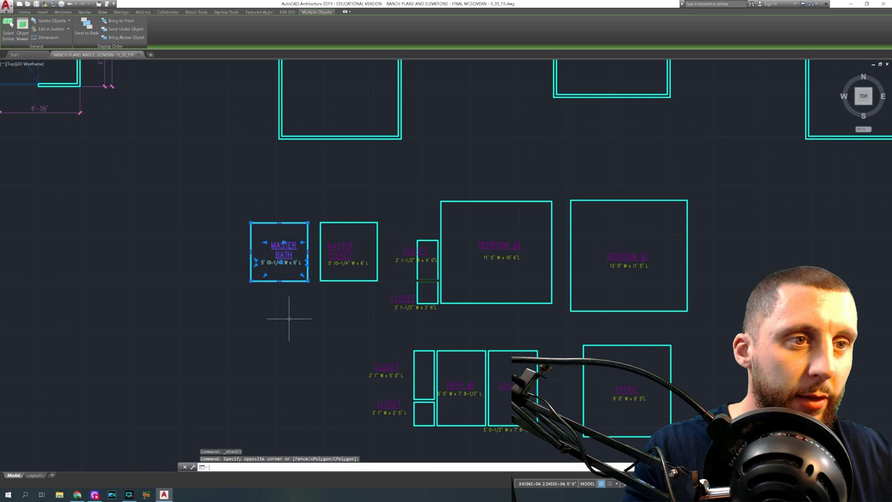
key(Return)
click(250, 281)
middle_drag(268, 228, 273, 243)
scroll(279, 209, up, 4)
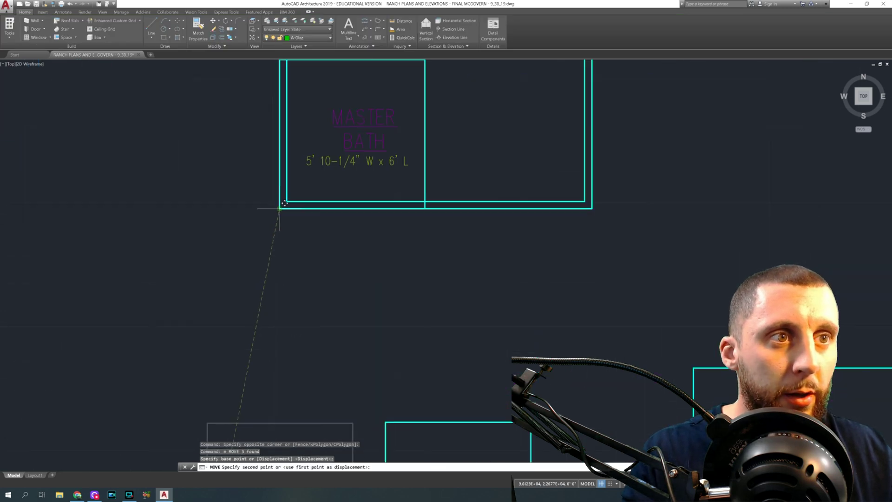
click(286, 201)
scroll(299, 224, down, 4)
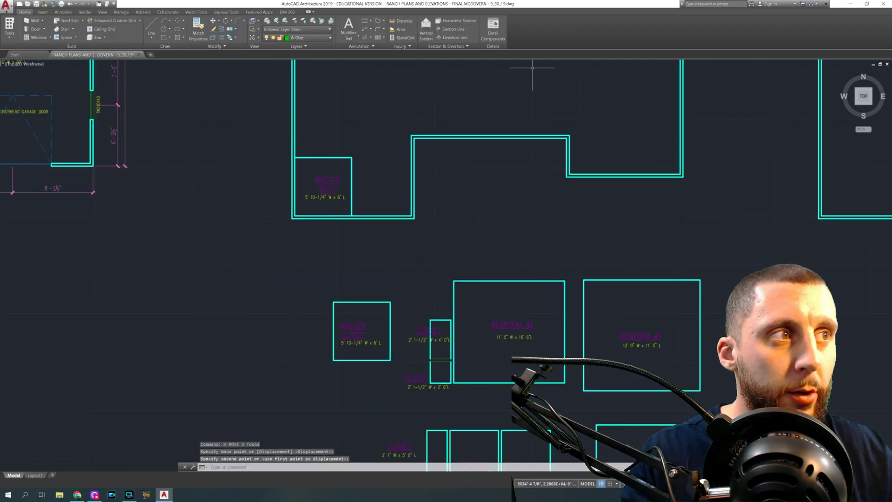
Step: Look over the house outline around the placed Master Bath and the remaining room rectangles below it
scroll(328, 167, down, 3)
middle_drag(356, 135, 324, 259)
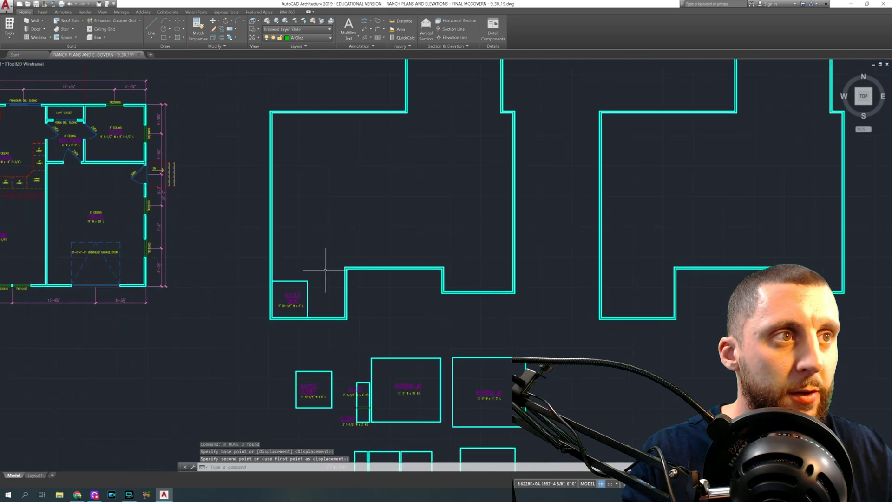
scroll(364, 193, down, 5)
scroll(377, 215, up, 8)
scroll(377, 222, down, 6)
middle_drag(308, 255, 448, 206)
scroll(255, 247, up, 7)
scroll(254, 247, down, 2)
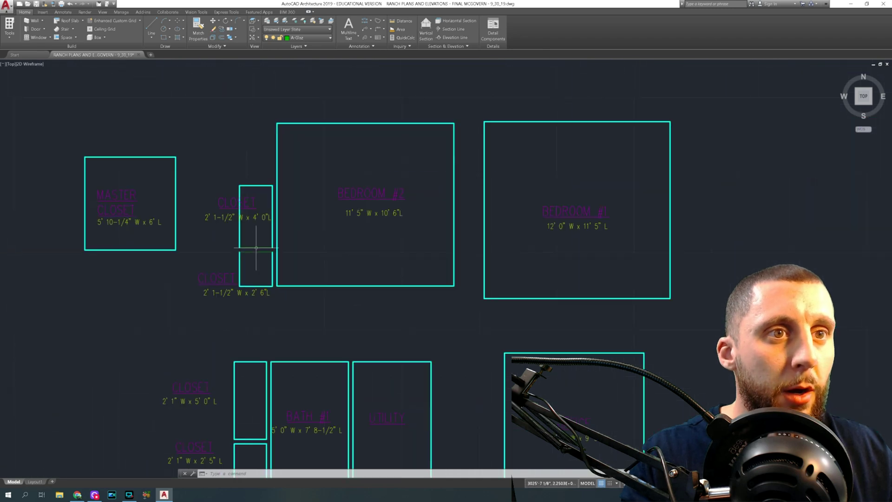
Step: Move the Master Closet rectangle with its labels into the inner wall corner beside the Master Bath, aligning their bottom edges
middle_drag(195, 222, 408, 243)
click(393, 169)
click(281, 287)
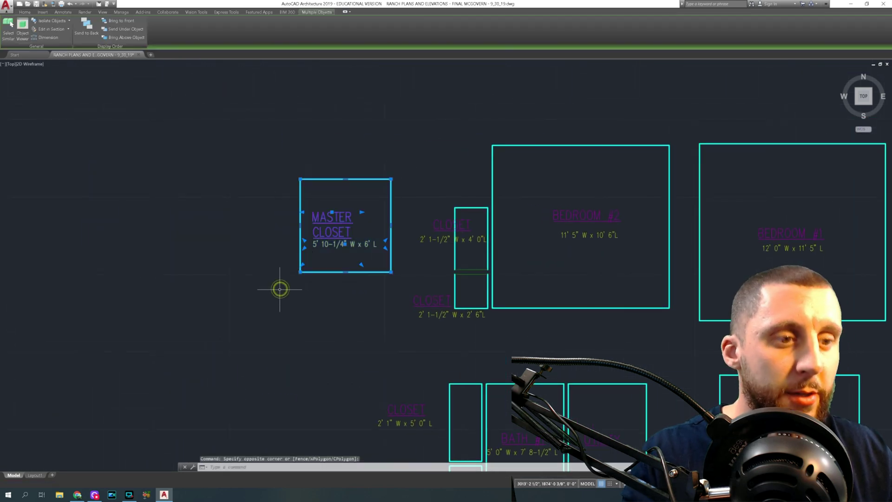
text(m)
key(Return)
click(391, 272)
scroll(391, 271, down, 2)
middle_drag(387, 208, 353, 328)
scroll(367, 239, up, 4)
click(391, 267)
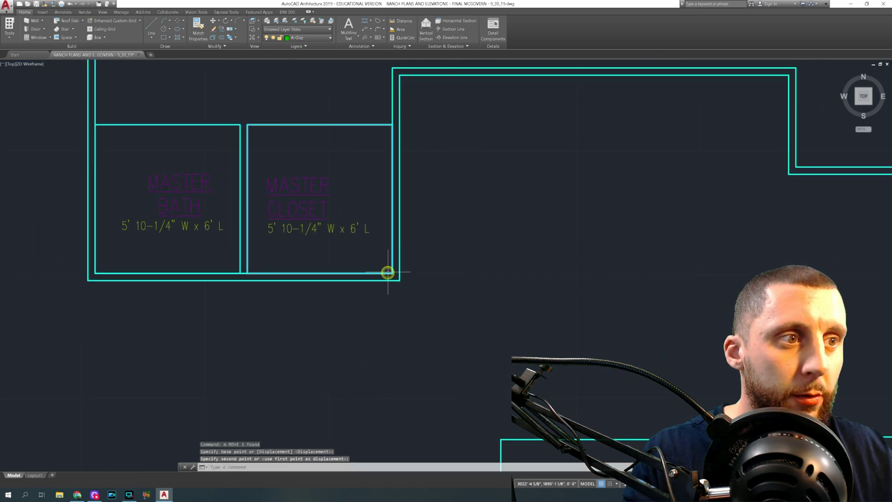
Step: Draw a rectangle over the Master Bedroom's inner walls in the finished layout, from its upper-left to its lower-right corner
scroll(372, 239, down, 3)
mouse_move(372, 239)
middle_down()
mouse_move(327, 251)
mouse_move(339, 200)
mouse_move(348, 238)
middle_up()
scroll(348, 238, down, 5)
middle_drag(394, 275, 305, 254)
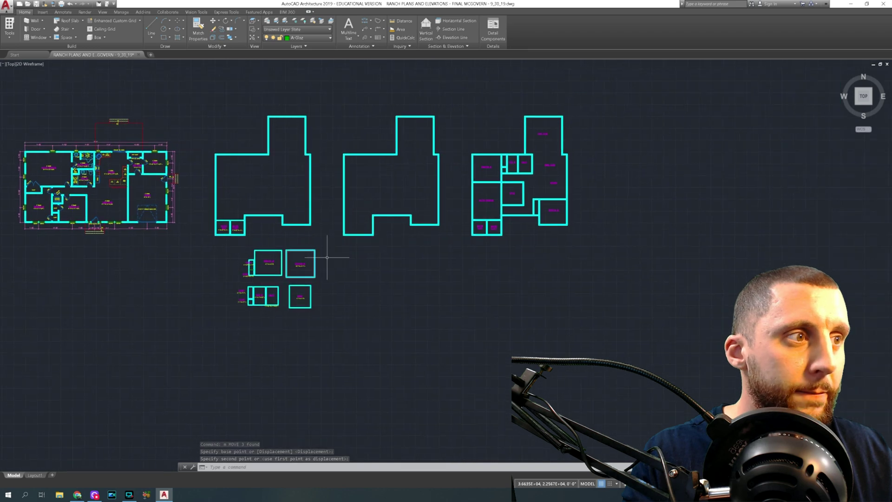
scroll(498, 212, up, 8)
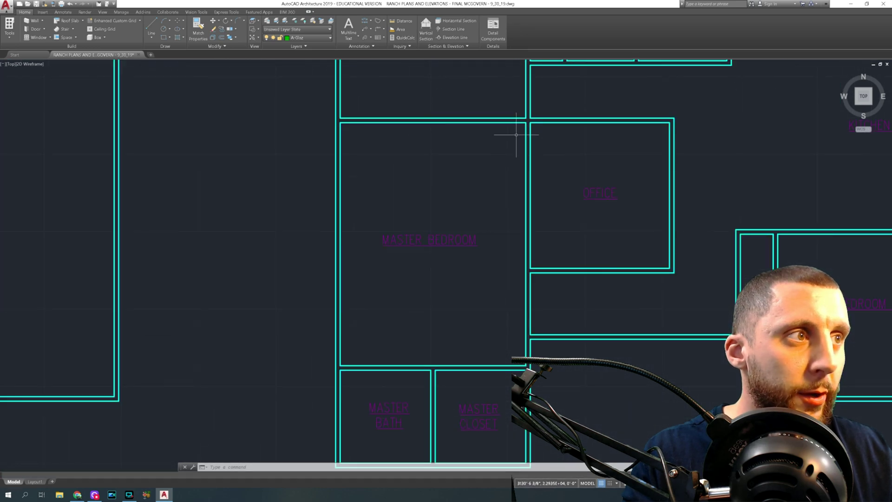
click(164, 37)
click(340, 125)
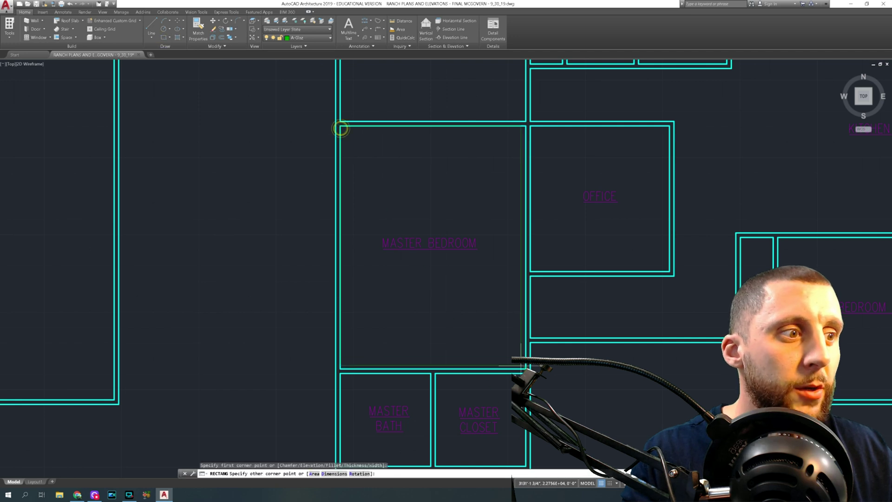
click(524, 366)
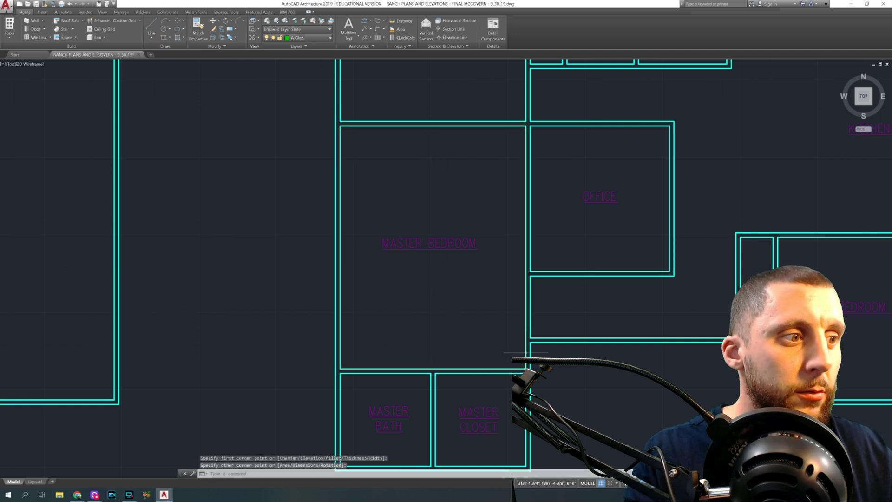
Step: Move the new Master Bedroom rectangle out of the layout to the free space beside Bedroom #1 and the Office
click(525, 357)
text(m)
key(Return)
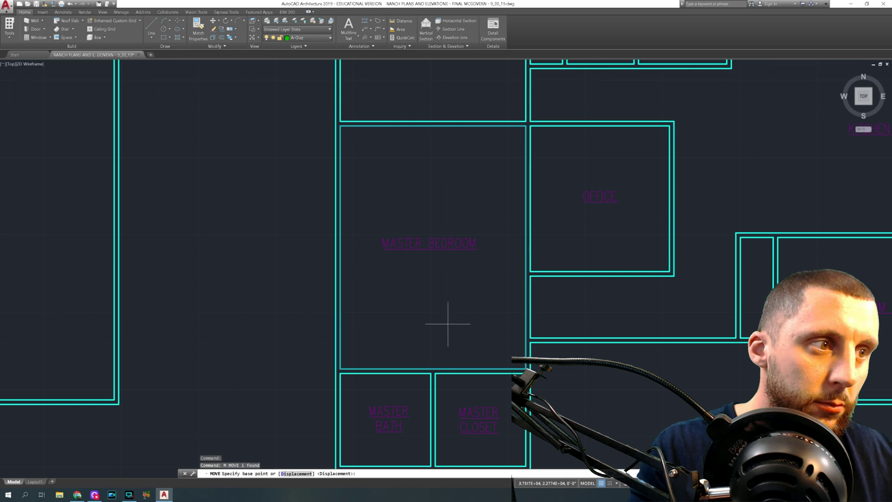
scroll(455, 349, down, 8)
click(447, 319)
middle_drag(330, 389, 304, 313)
click(300, 323)
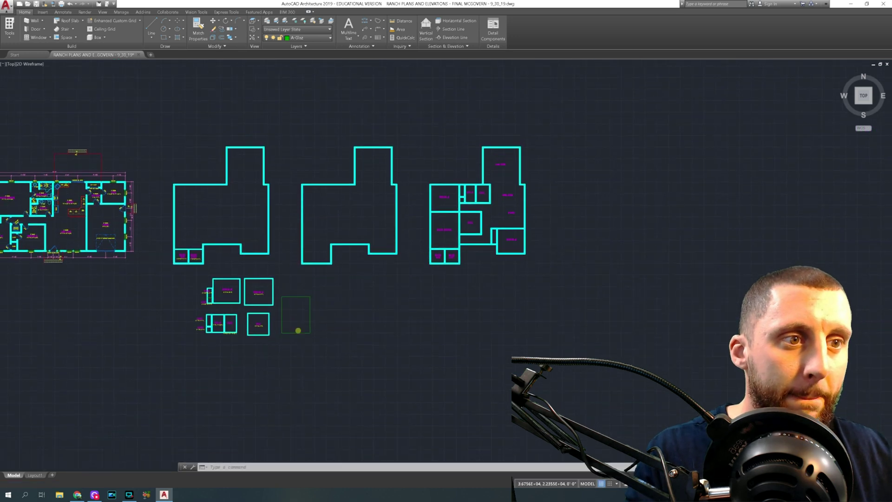
Step: Measure the width of the Master Bedroom rectangle along its top edge using a linear dimension without placing it
scroll(295, 339, up, 8)
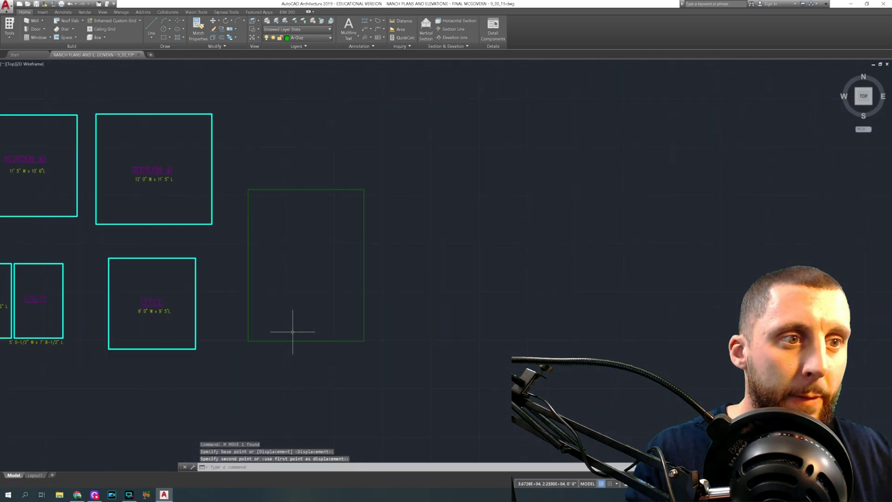
click(374, 22)
click(374, 91)
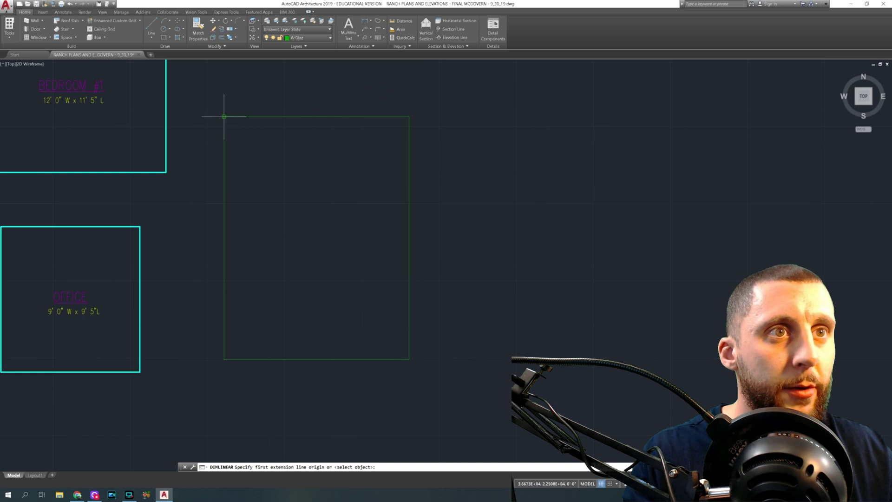
click(224, 117)
click(409, 116)
key(Escape)
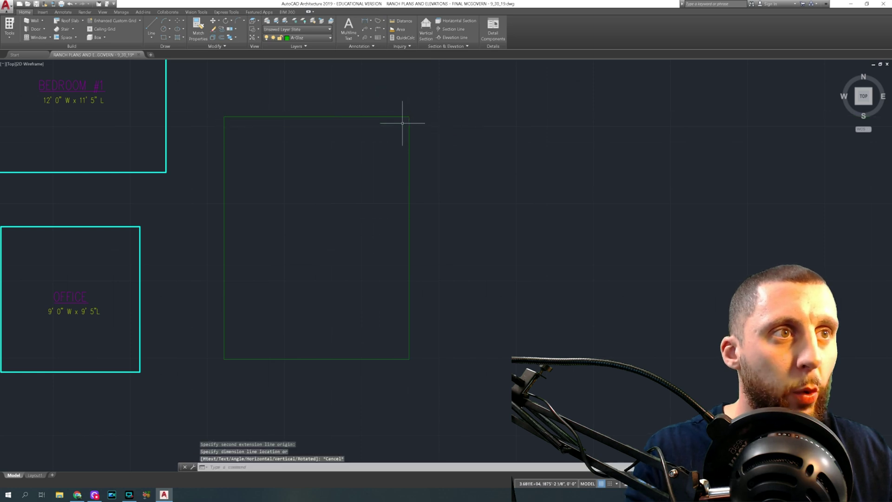
key(Return)
click(409, 116)
click(224, 117)
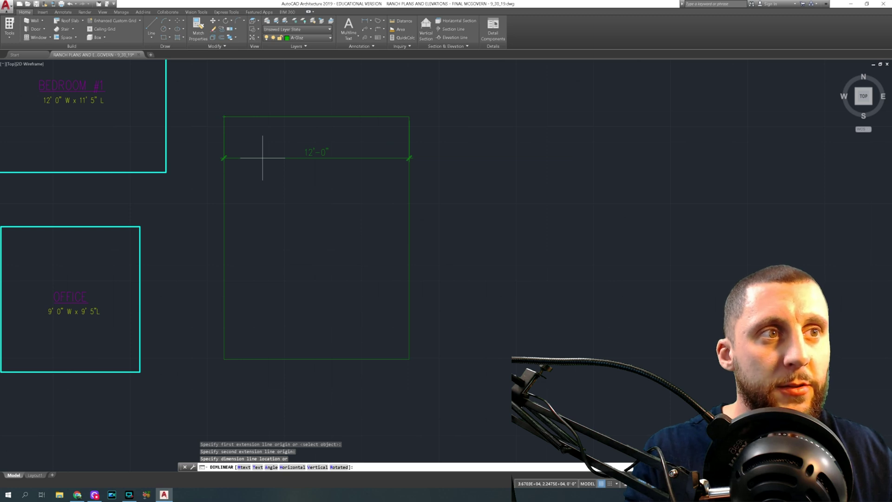
key(Escape)
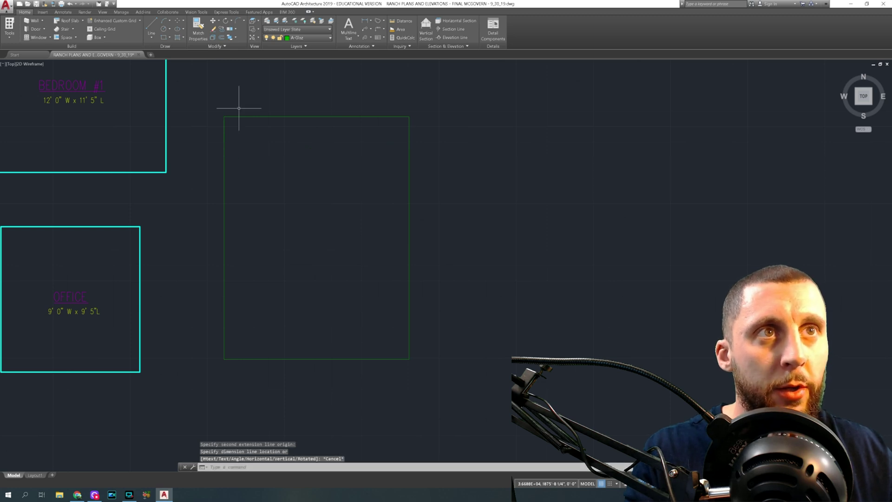
Step: Draw a horizontal line across the Master Bedroom rectangle between its side midpoints and check the line's length in its properties
click(153, 24)
click(223, 238)
click(409, 238)
key(Escape)
drag(352, 225, 355, 278)
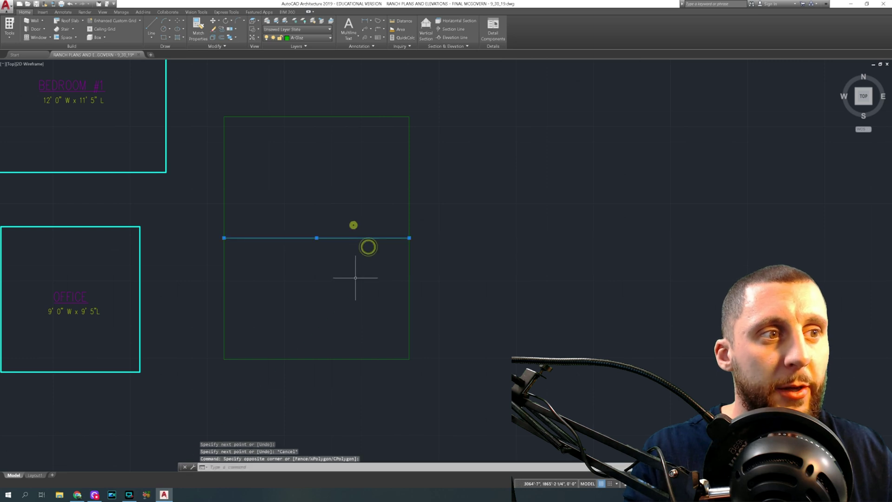
right_click(306, 202)
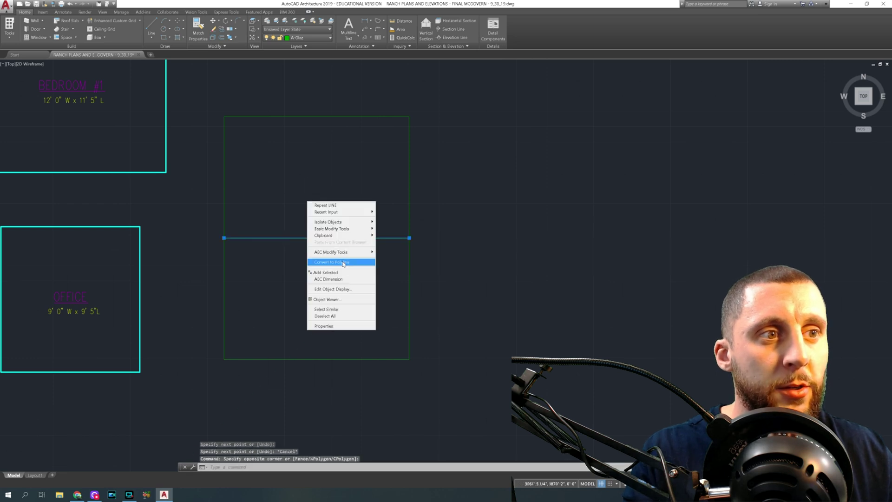
click(340, 326)
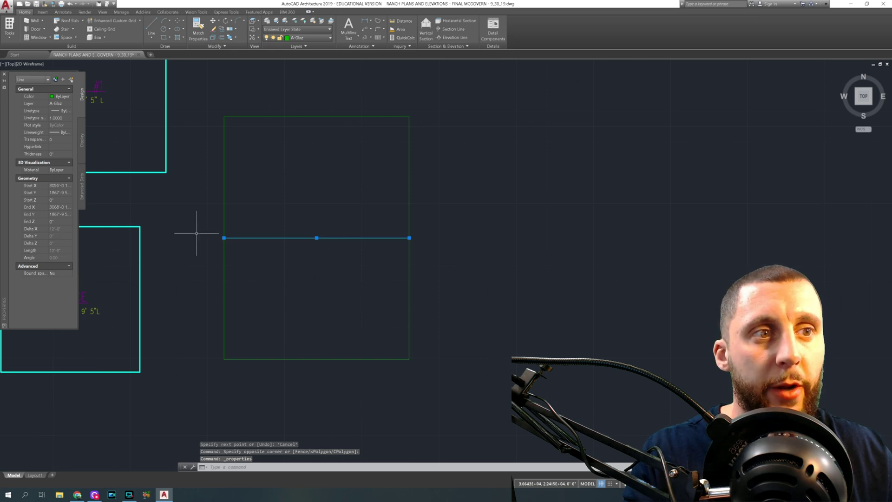
key(Escape)
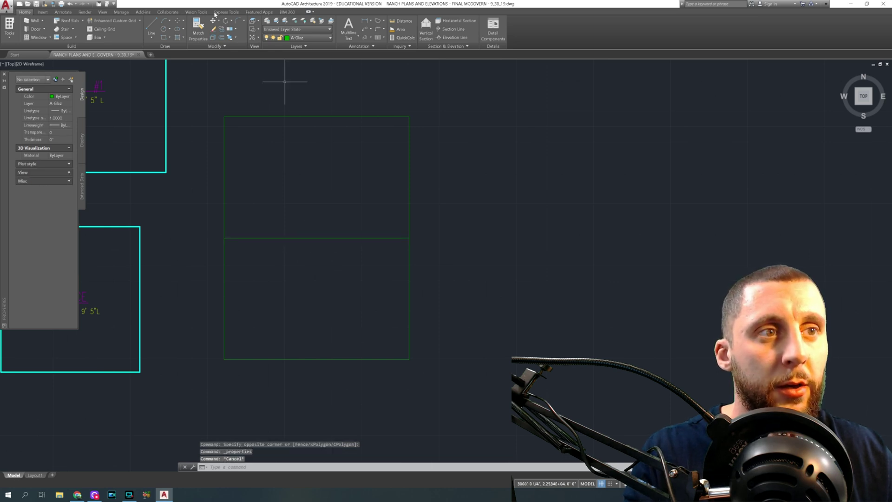
Step: Draw a vertical line between the Master Bedroom rectangle's top and bottom midpoints and check its length in the properties
click(150, 33)
click(311, 114)
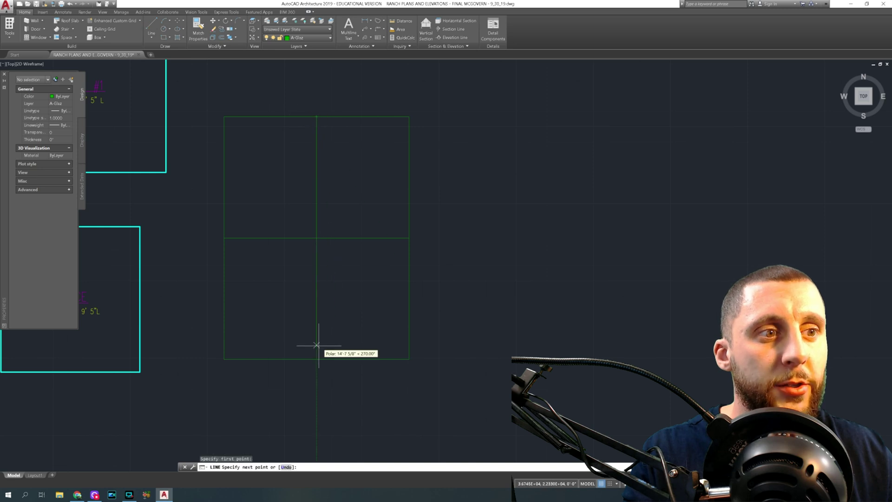
click(316, 359)
key(Escape)
click(332, 304)
click(304, 312)
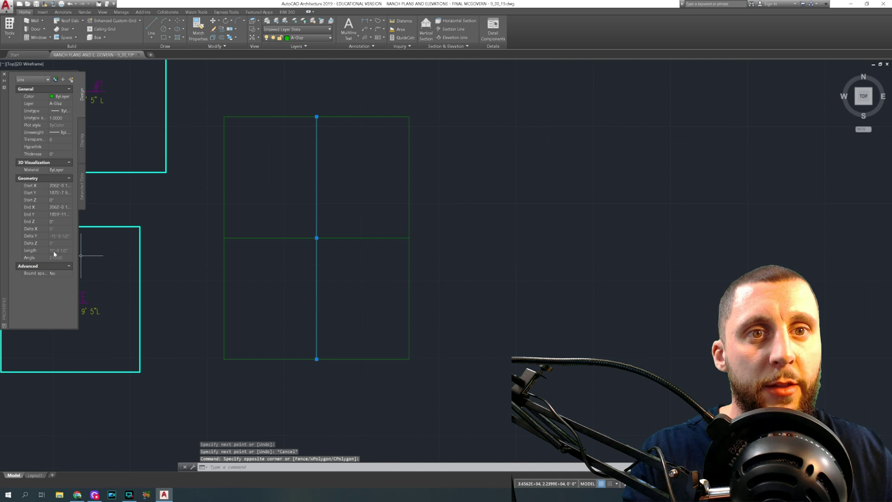
Step: Dimension the full height of the Master Bedroom rectangle beside its right edge to read it, and delete the dimension
click(365, 22)
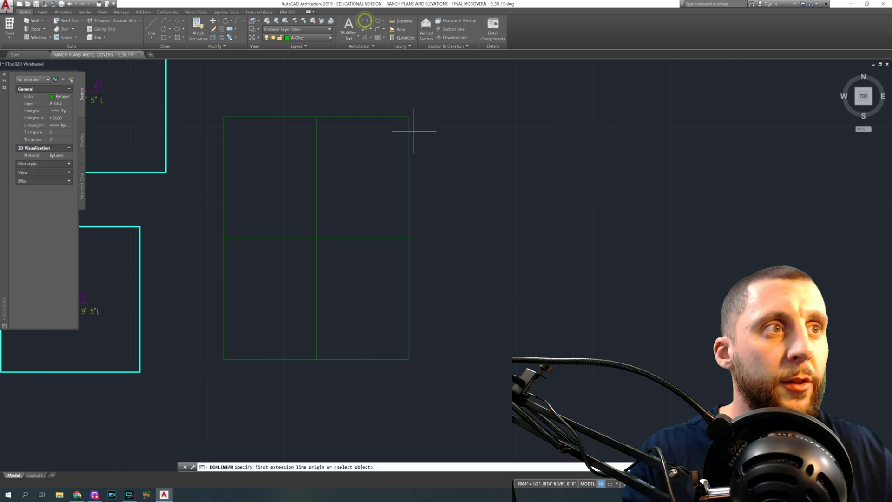
click(408, 115)
click(409, 359)
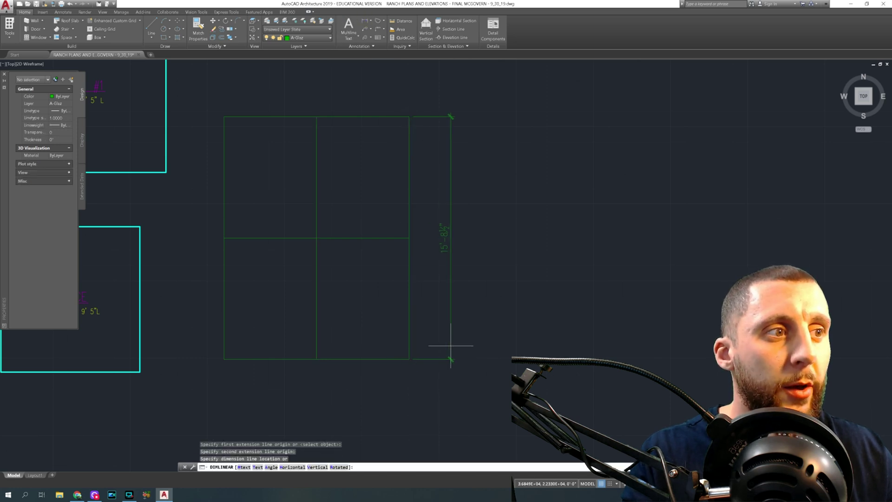
click(453, 325)
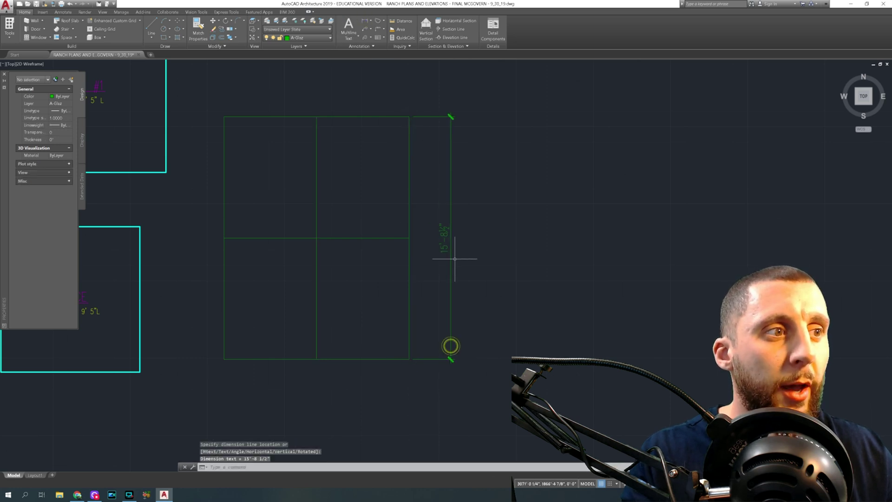
click(461, 223)
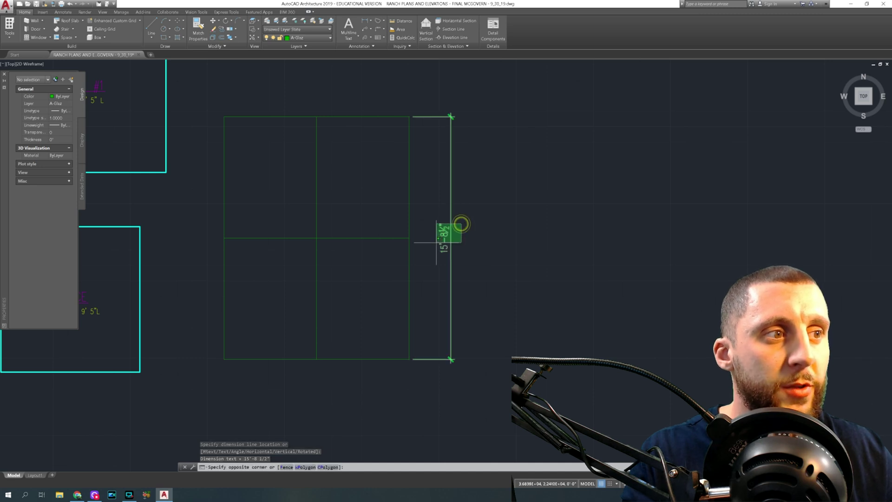
click(438, 241)
key(Delete)
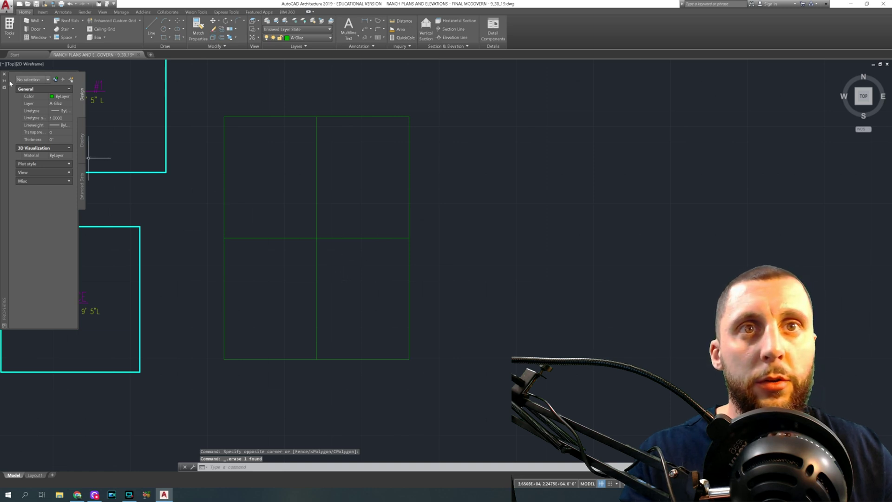
Step: Copy the OFFICE title and its size text into the upper half of the Master Bedroom rectangle
middle_drag(109, 292, 123, 262)
click(122, 262)
click(77, 299)
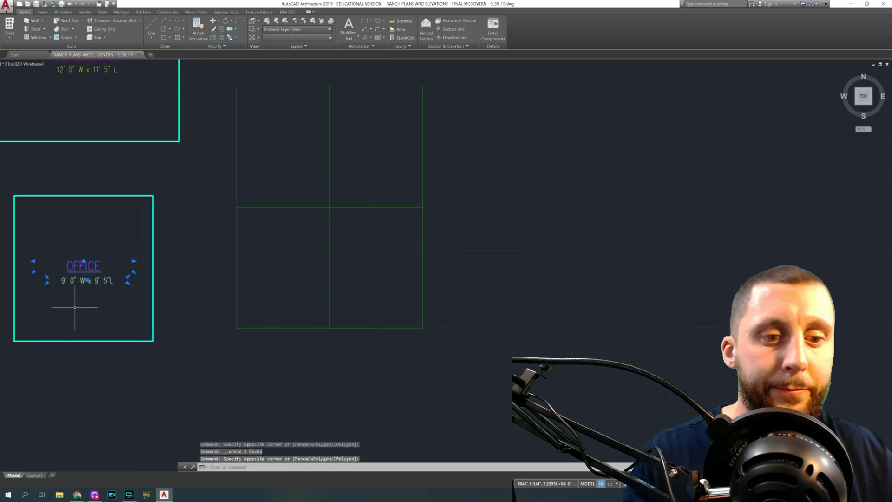
key(ctrl+c)
key(ctrl+v)
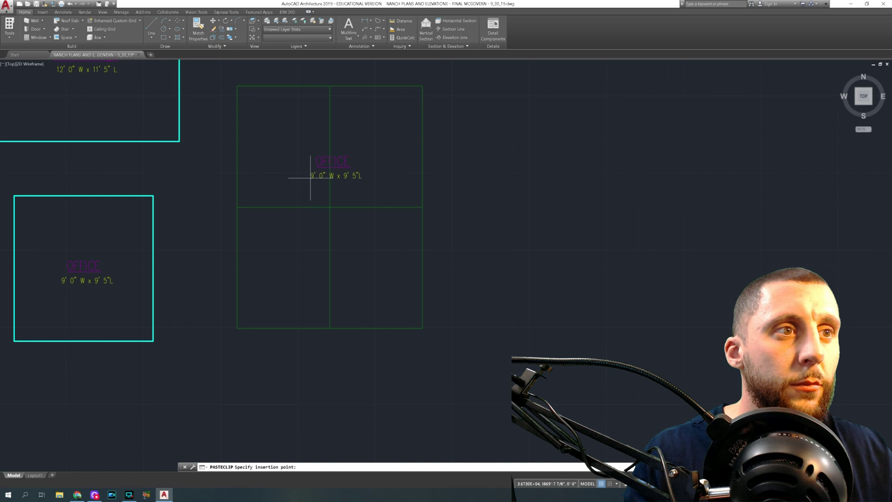
click(324, 163)
Step: Change the copied OFFICE title to MASTER BEDROOM
double_click(322, 163)
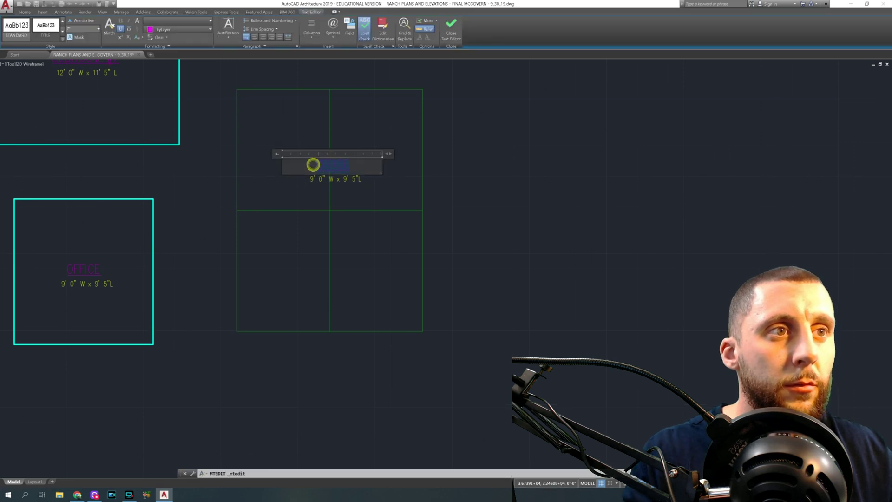
text(B)
key(BackSpace)
key(BackSpace)
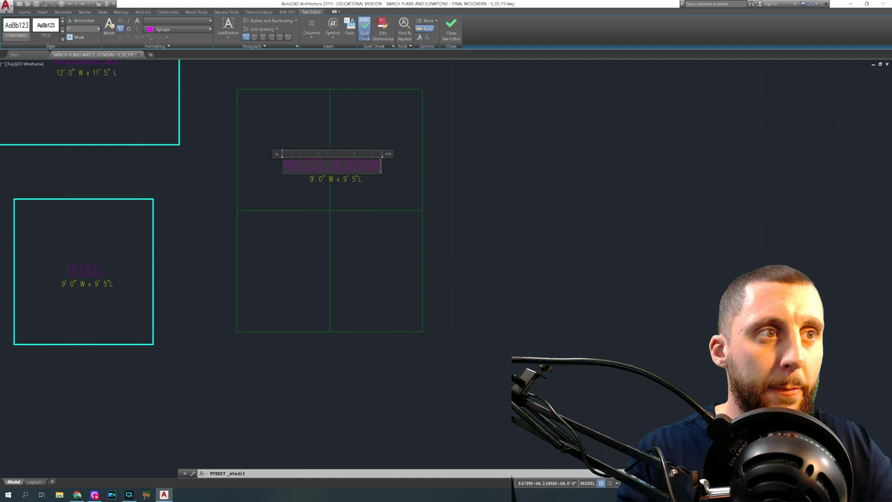
Step: Finish the title edit and check the length of the Master Bedroom rectangle's horizontal centre line in its properties
click(364, 195)
click(363, 219)
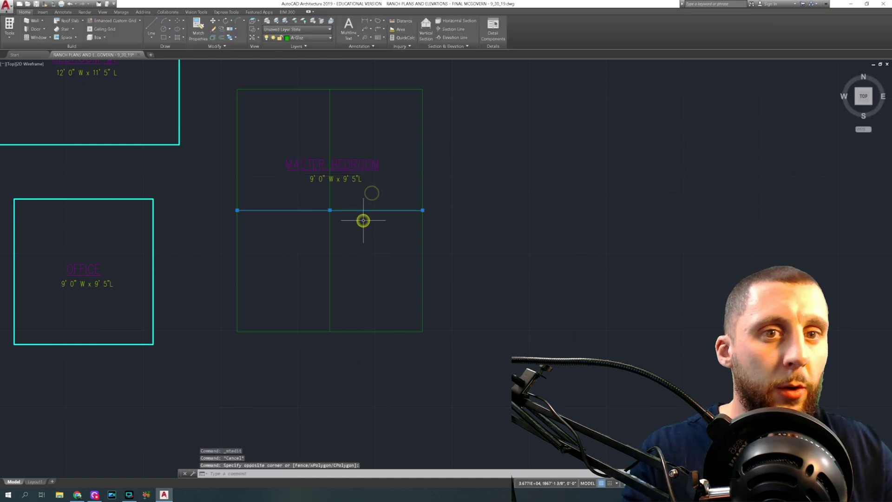
right_click(222, 252)
click(239, 377)
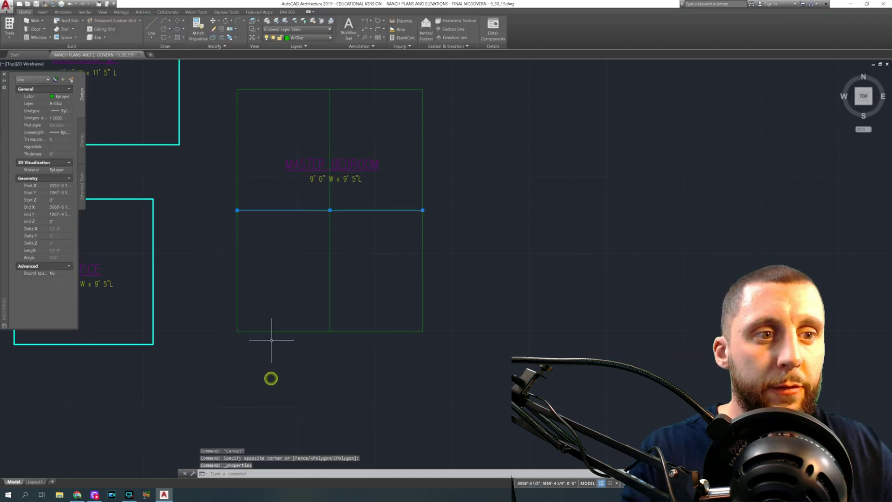
key(Escape)
Step: Set the width in the Master Bedroom size text to 12' 0" and check the vertical centre line's length
double_click(320, 179)
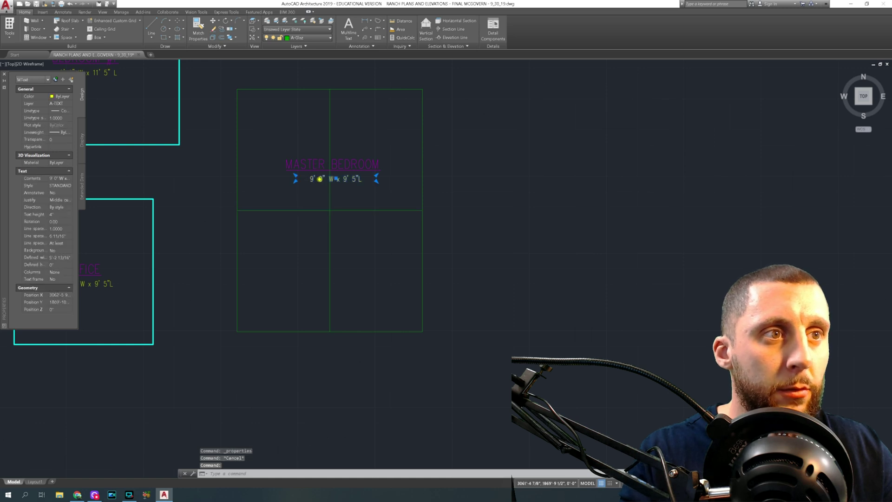
click(363, 201)
click(362, 197)
click(331, 195)
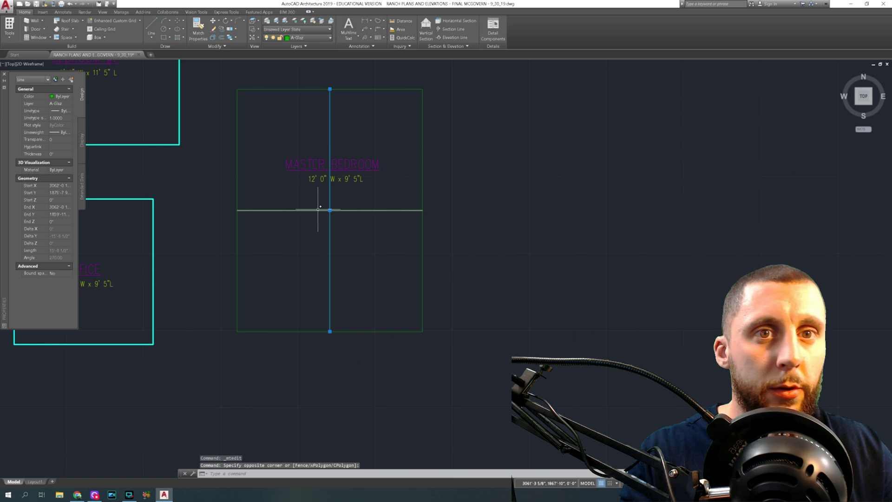
key(Escape)
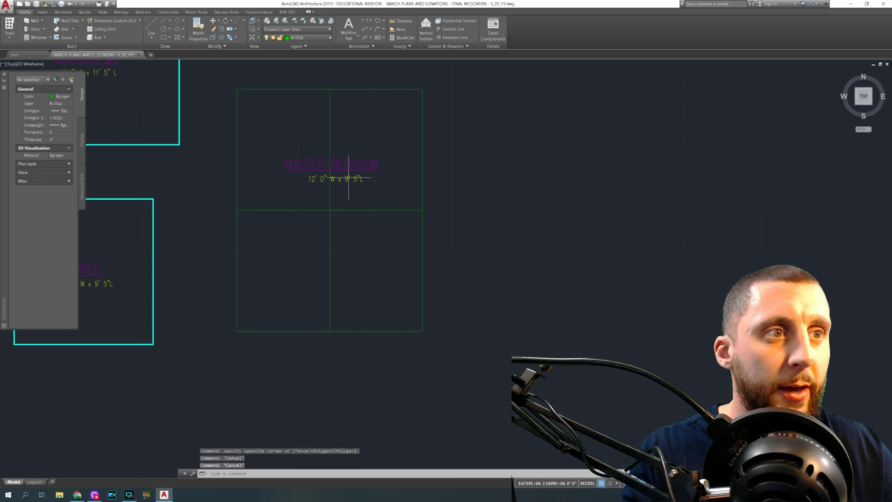
Step: Set the length in the Master Bedroom size text to 15' 8-1/2"
double_click(348, 179)
text(15)
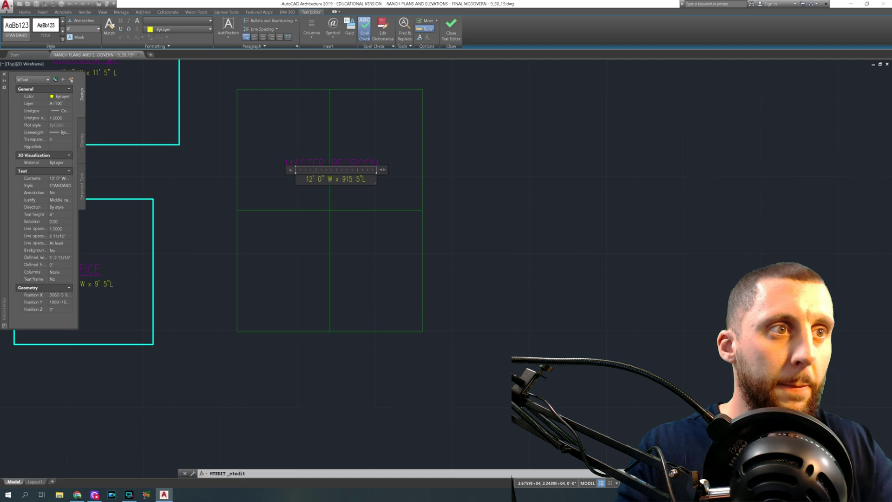
key(BackSpace)
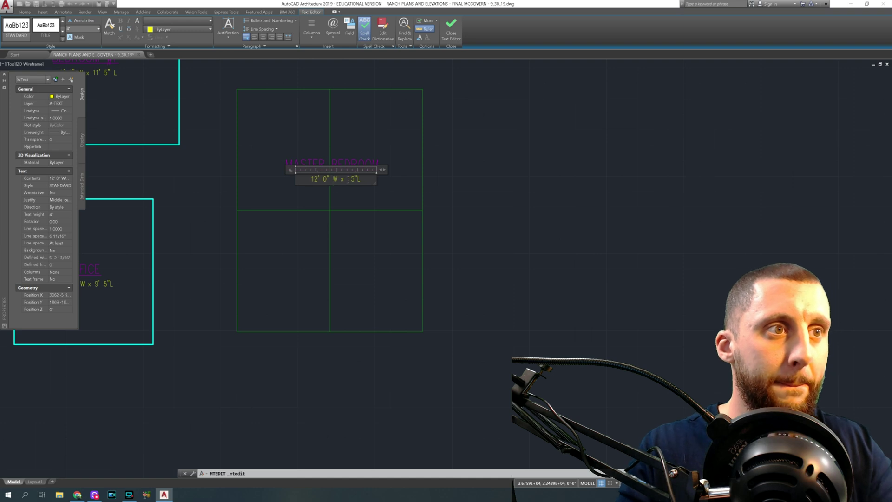
text(' )
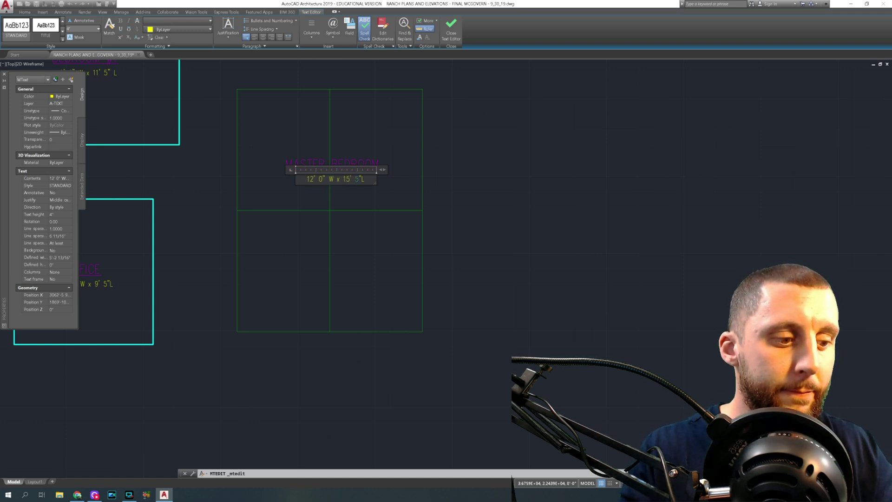
text(8-1/2)
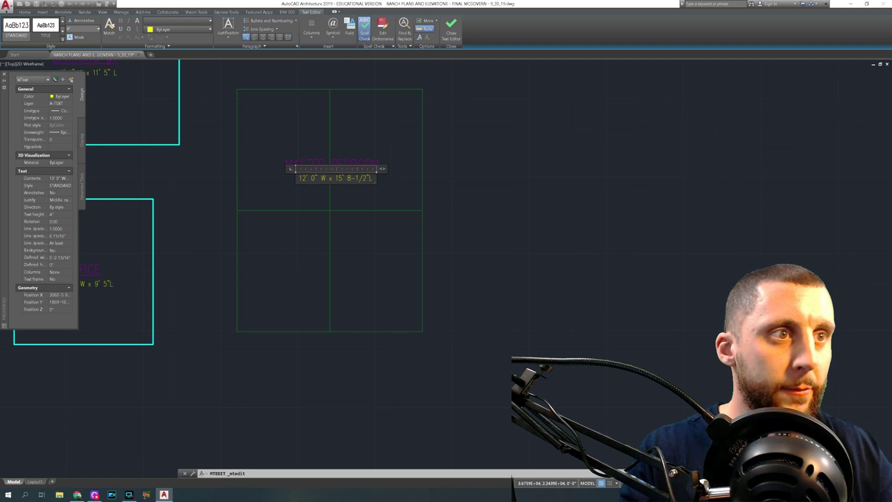
click(378, 195)
Step: Erase the horizontal and vertical centre lines inside the Master Bedroom rectangle
click(364, 199)
click(314, 219)
key(Delete)
scroll(372, 246, down, 4)
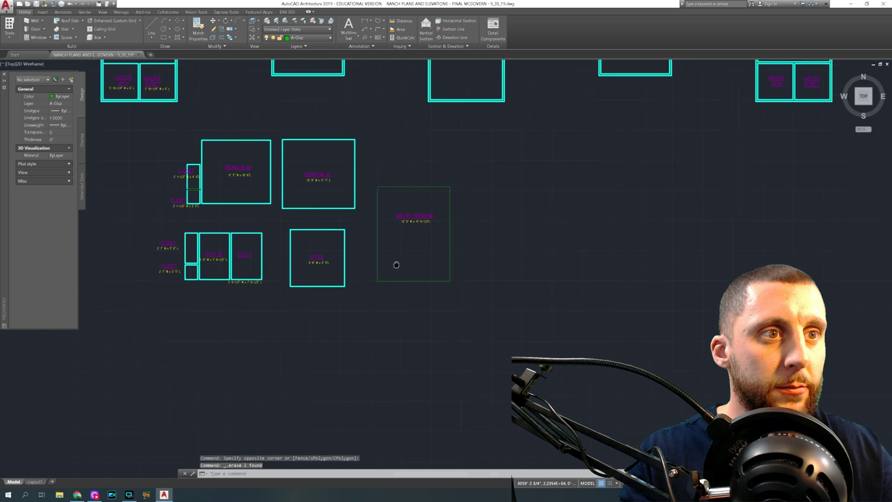
Step: Make A-Wall the current layer
click(285, 38)
scroll(300, 80, down, 4)
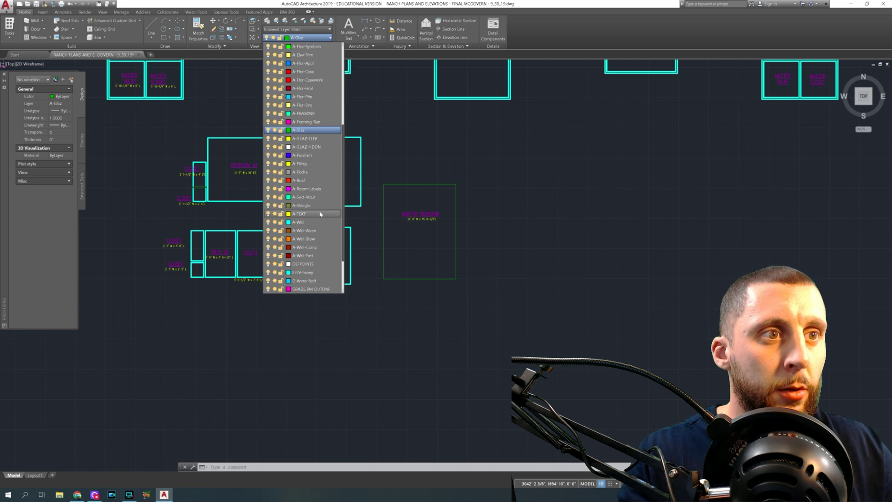
click(319, 222)
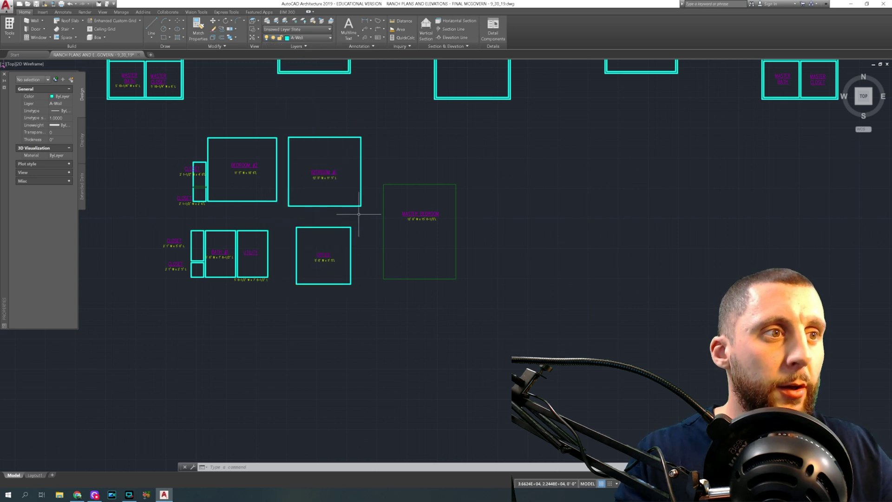
Step: Match the Master Bedroom rectangle's properties to those of the Bedroom #1 rectangle
click(202, 34)
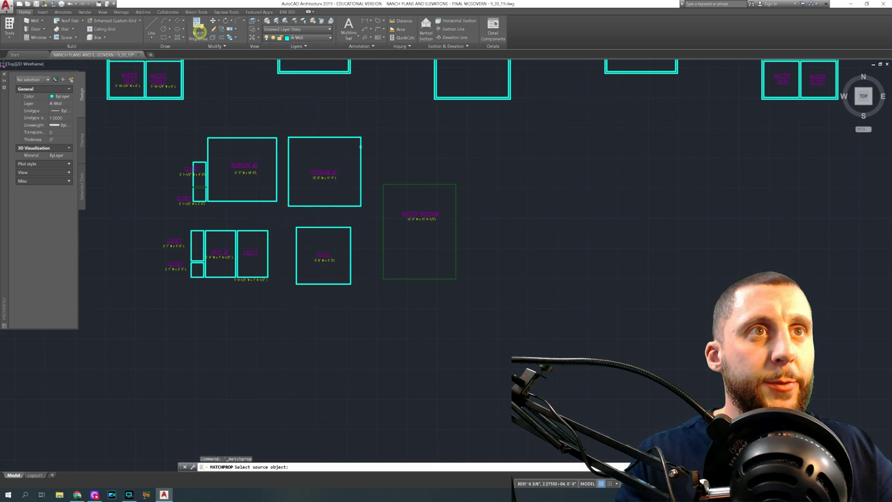
click(352, 138)
click(429, 169)
click(415, 190)
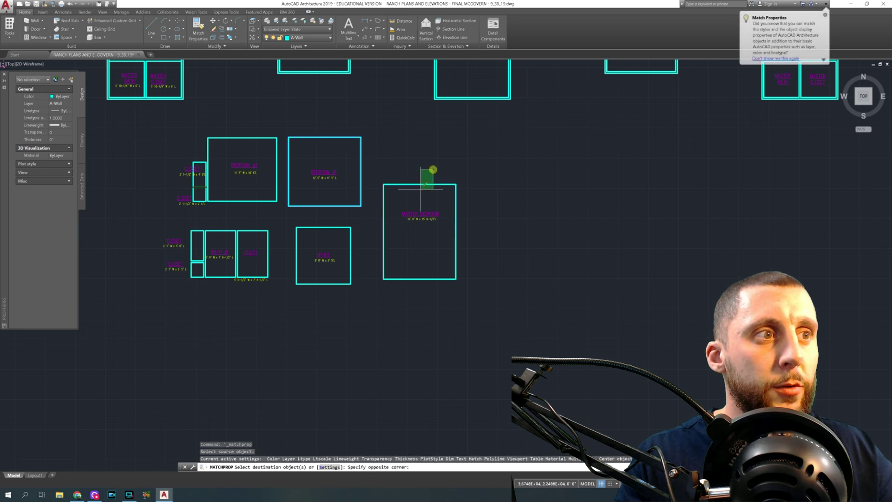
key(Escape)
Step: Move the Master Bedroom rectangle and its labels by the lower-left corner onto the Master Bath's upper-left corner in the house outline
middle_drag(377, 229, 401, 231)
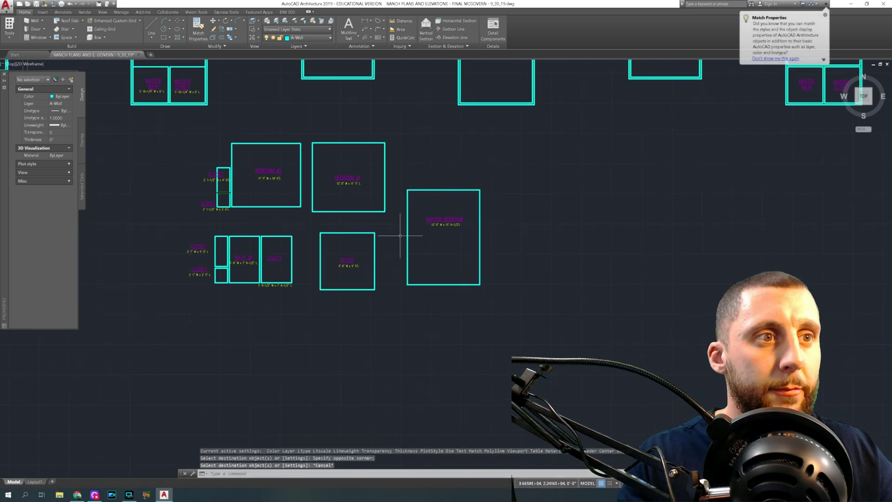
scroll(468, 235, up, 6)
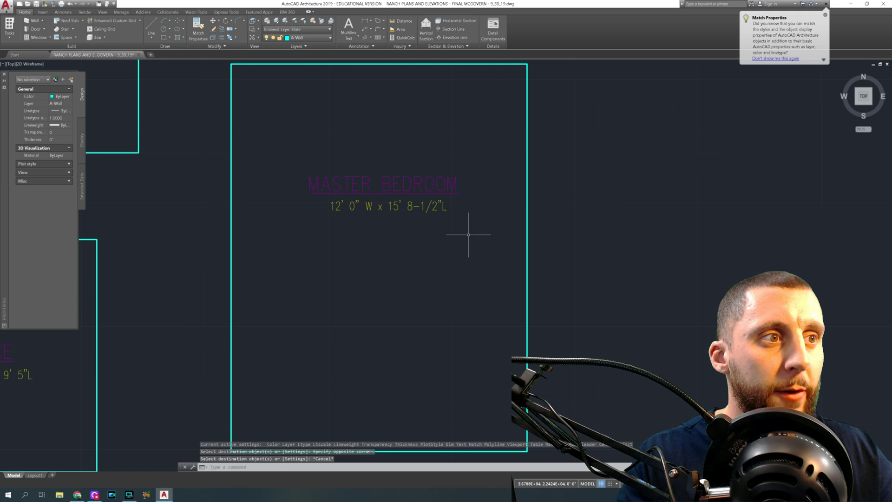
scroll(468, 235, down, 6)
click(466, 251)
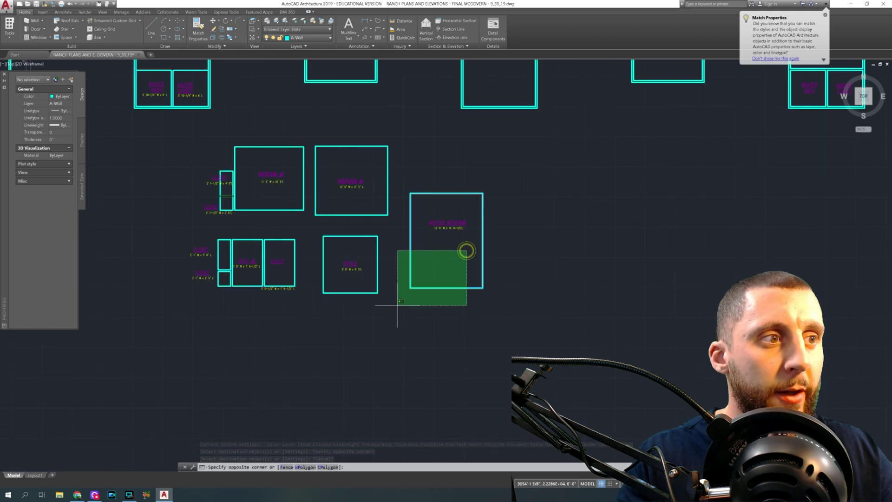
click(396, 305)
click(454, 238)
click(435, 203)
text(m)
key(Return)
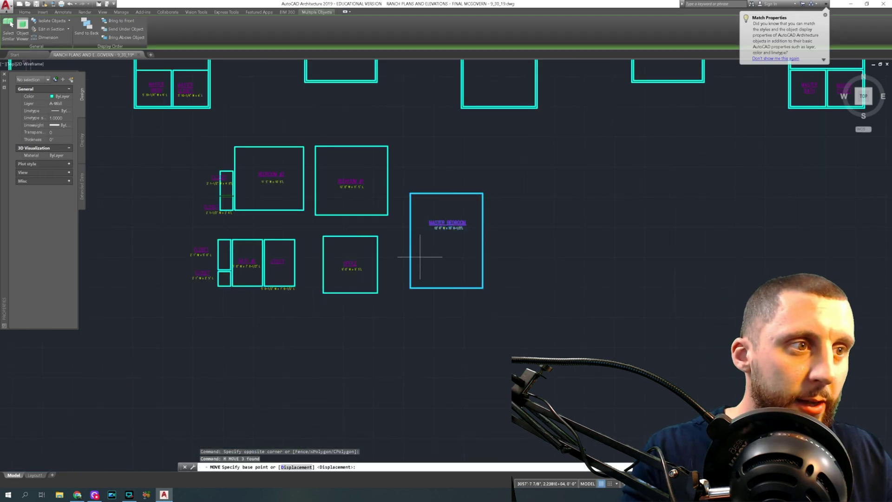
click(410, 287)
scroll(408, 288, down, 4)
scroll(327, 221, up, 4)
scroll(330, 216, up, 5)
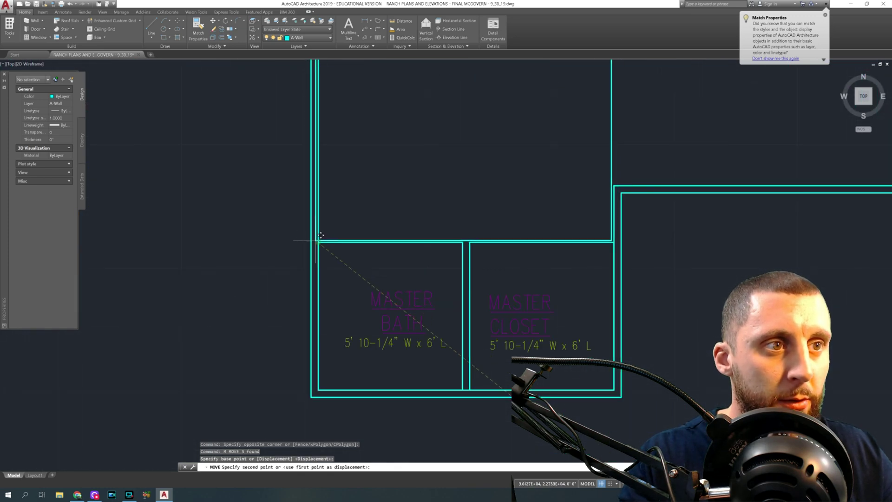
click(320, 240)
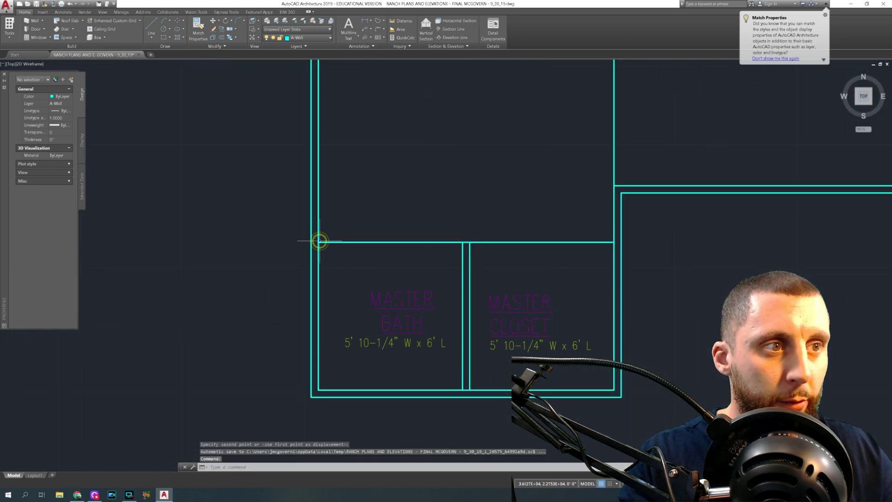
Step: Move the Master Bedroom rectangle and its labels straight up by 3.5 inches to leave a wall gap above the bath and closet
scroll(383, 218, down, 3)
click(384, 225)
click(359, 124)
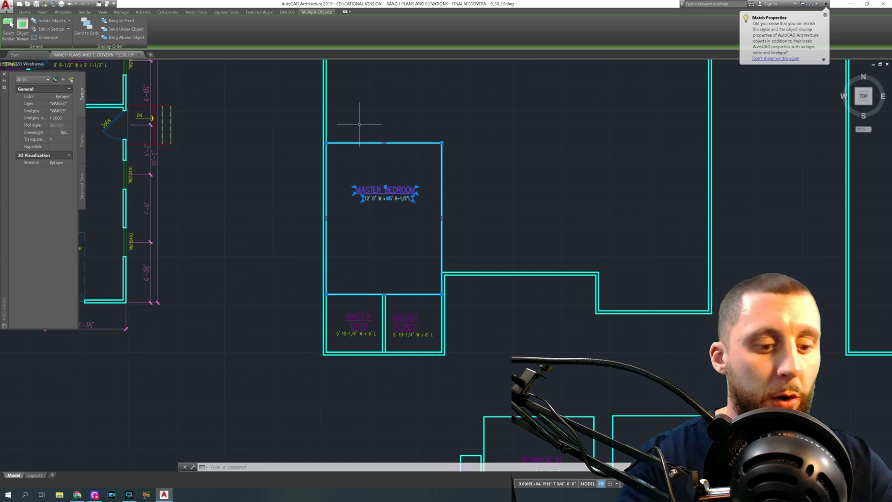
text(m)
key(Return)
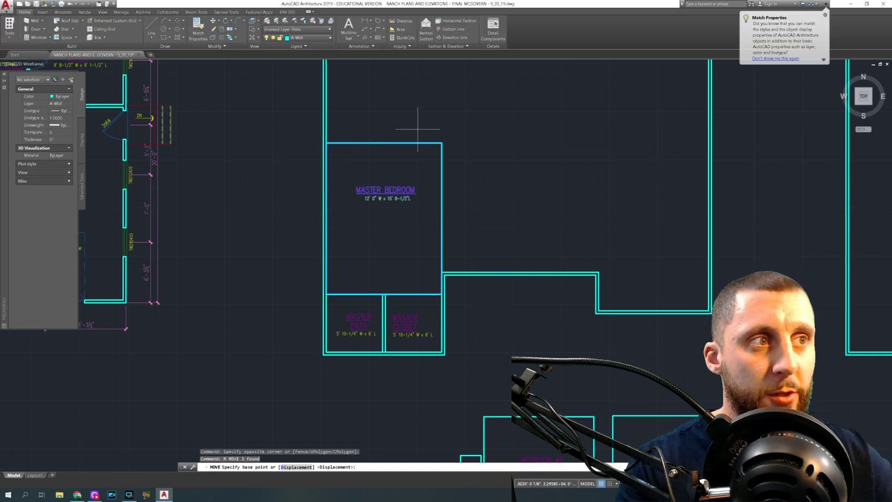
click(442, 143)
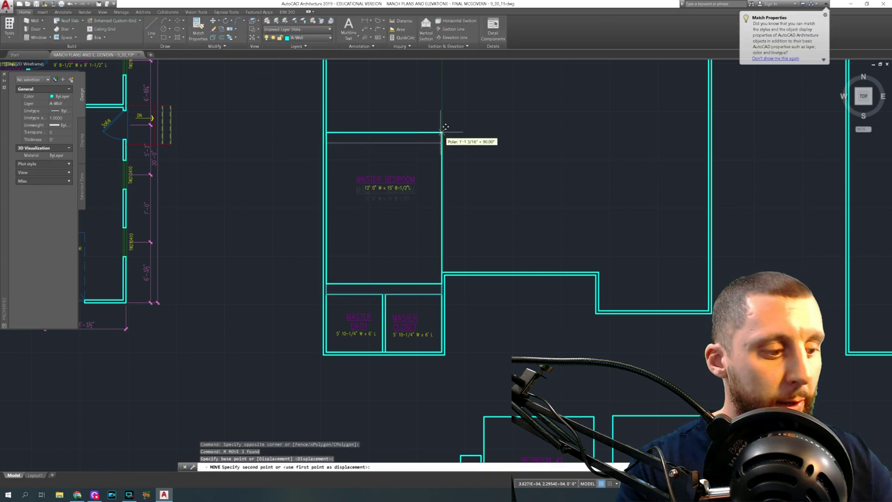
text(3.5)
key(Return)
scroll(440, 132, down, 3)
middle_drag(453, 427, 449, 308)
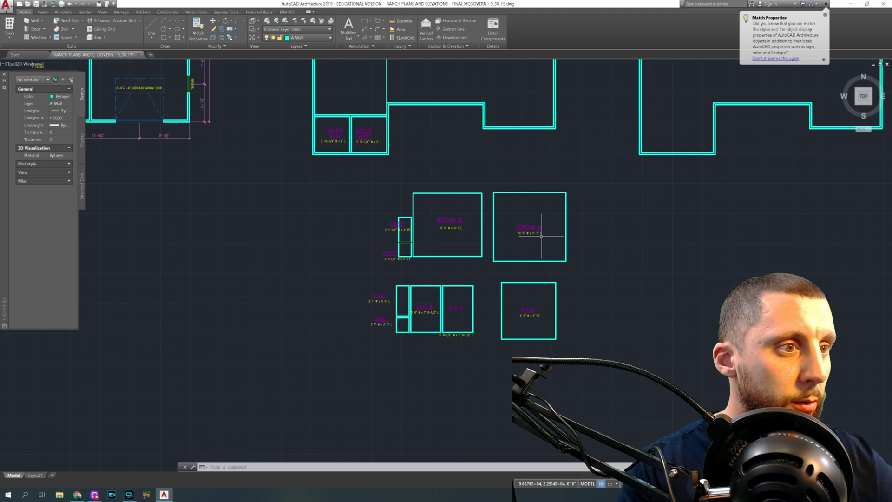
scroll(541, 238, down, 5)
scroll(533, 257, up, 3)
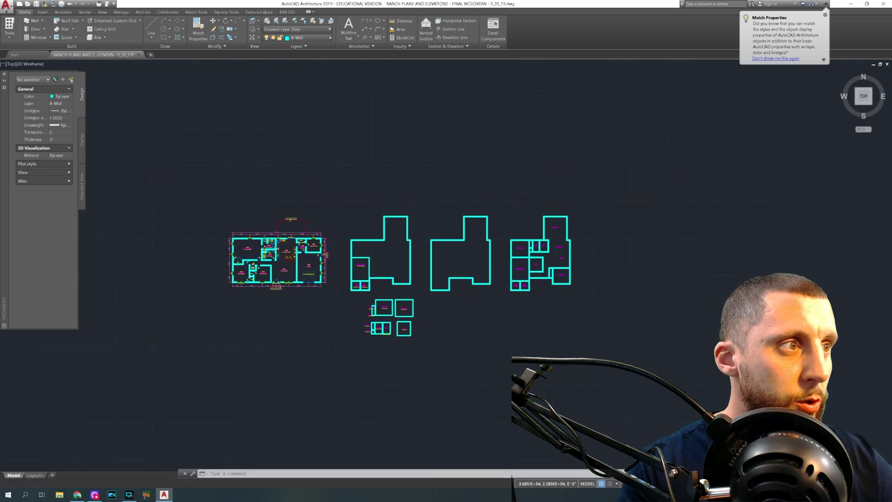
scroll(533, 257, up, 4)
scroll(520, 251, down, 6)
scroll(363, 220, up, 8)
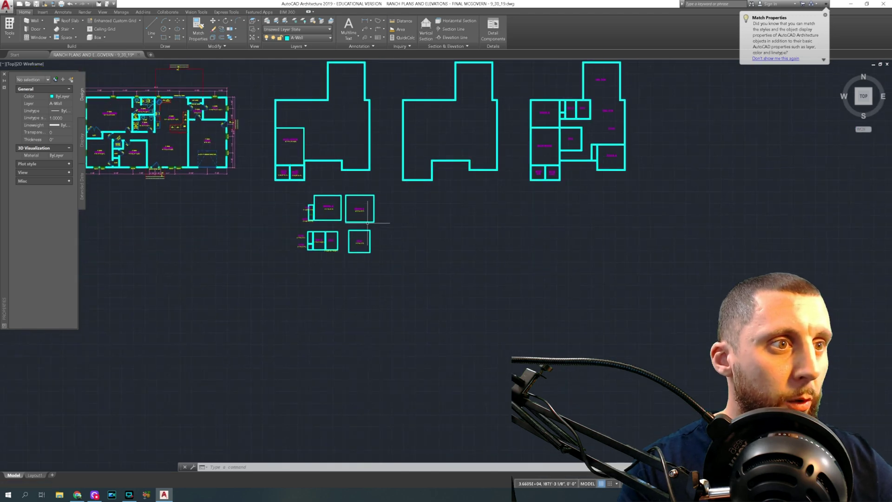
click(410, 231)
click(288, 105)
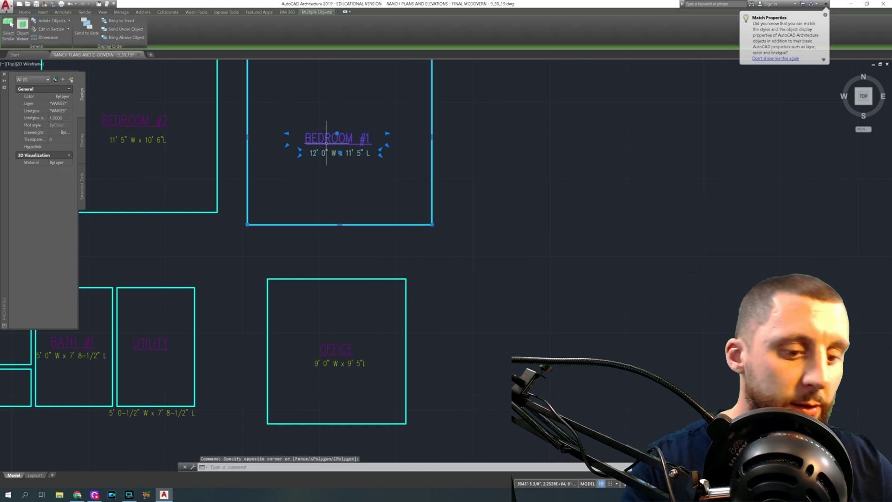
text(M)
scroll(328, 167, down, 2)
key(Return)
scroll(292, 163, down, 4)
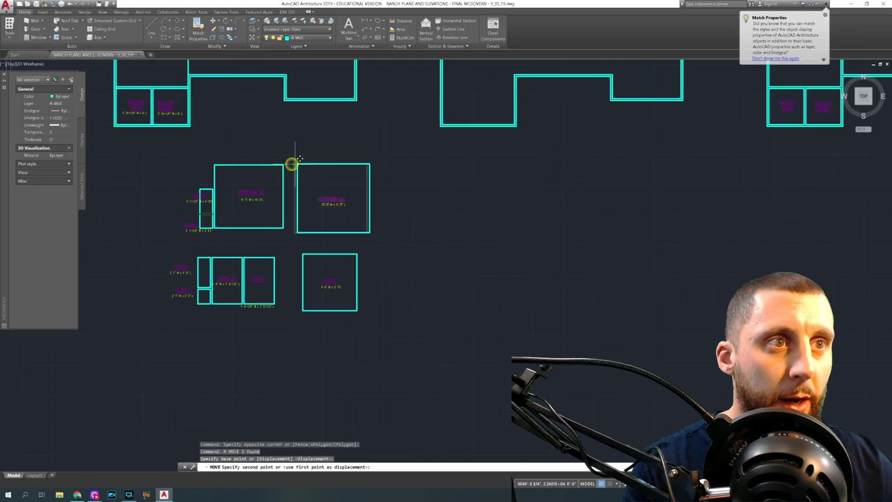
click(293, 162)
key(Escape)
Step: Move the Bedroom #1 rectangle and its labels by the upper-left corner to the outline's inner upper-left corner above the Master Bedroom
click(292, 161)
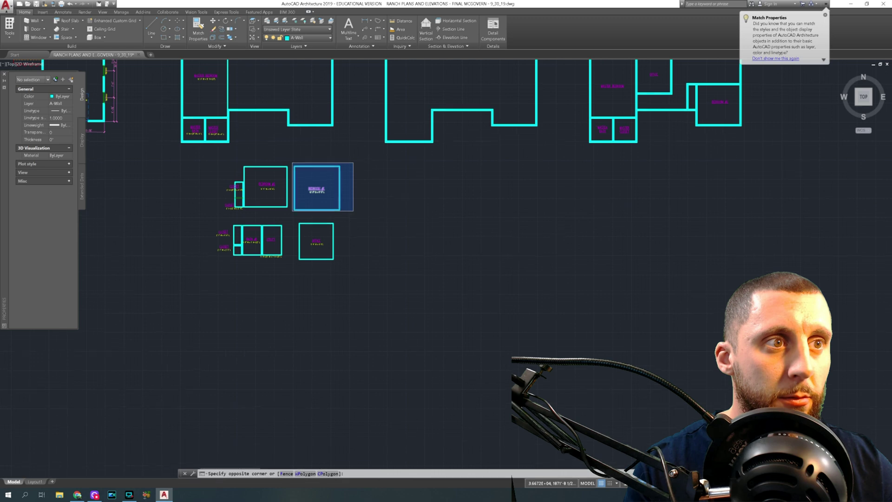
click(352, 207)
text(M)
key(Return)
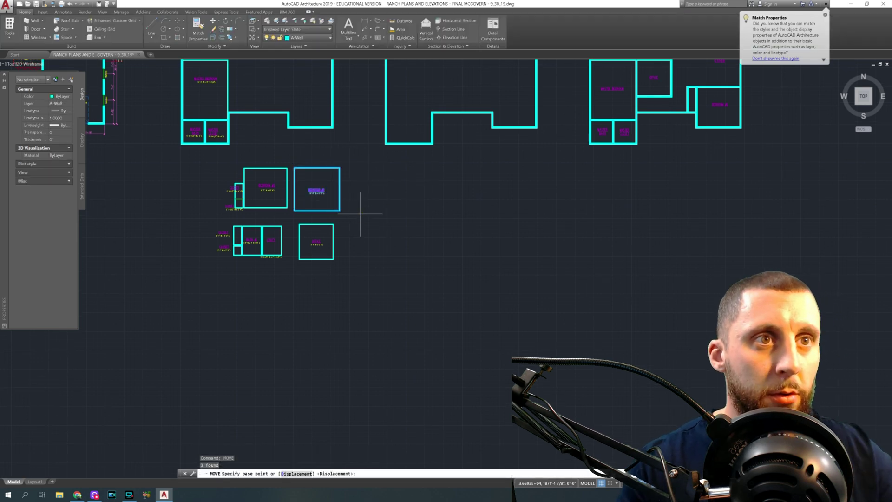
click(293, 168)
scroll(298, 167, down, 3)
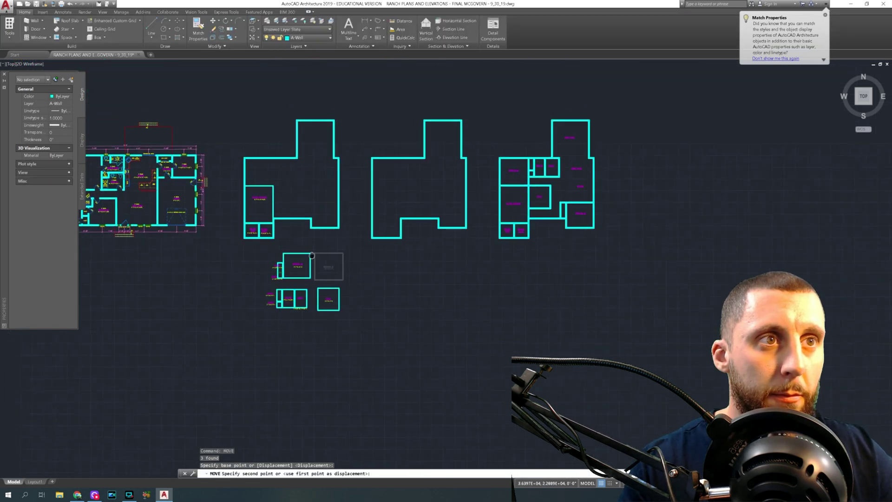
scroll(251, 155, up, 6)
scroll(250, 156, up, 5)
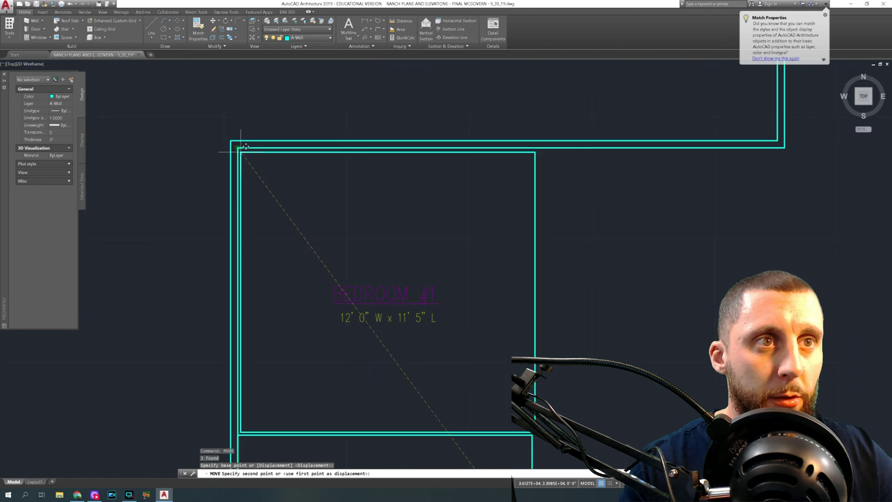
click(237, 146)
middle_drag(364, 348, 259, 183)
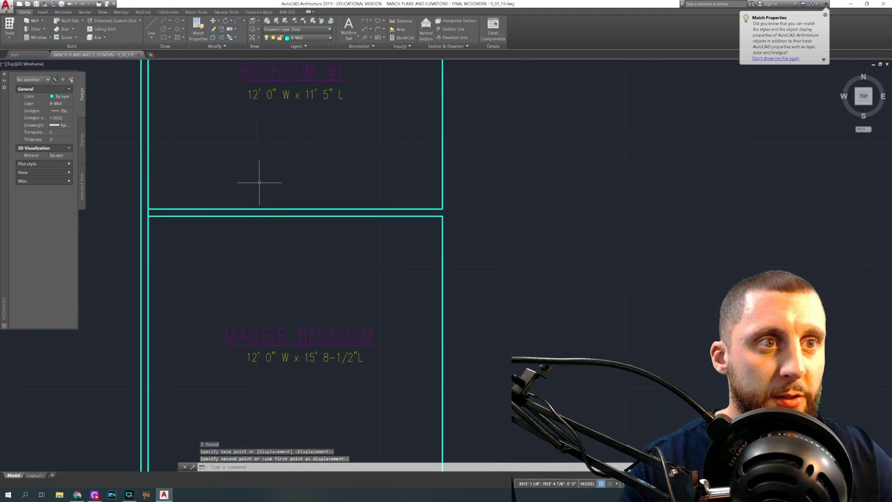
middle_drag(279, 219, 275, 318)
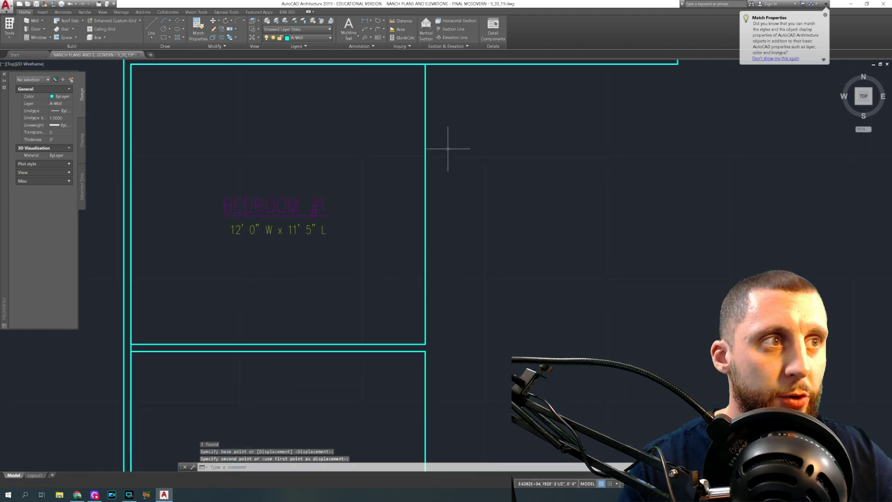
scroll(425, 156, down, 6)
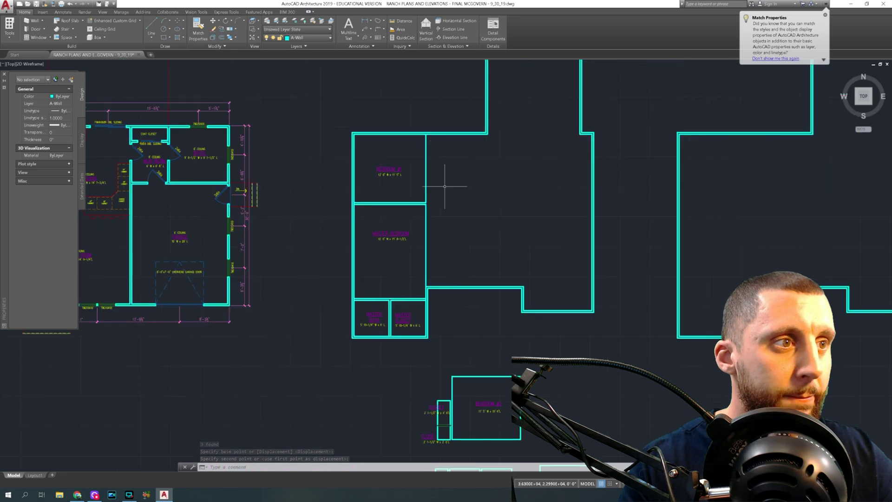
Step: Switch to the browser to examine the roof types diagram on the Georgia Roof Pro page, closing the browser to return to AutoCAD
scroll(440, 181, down, 4)
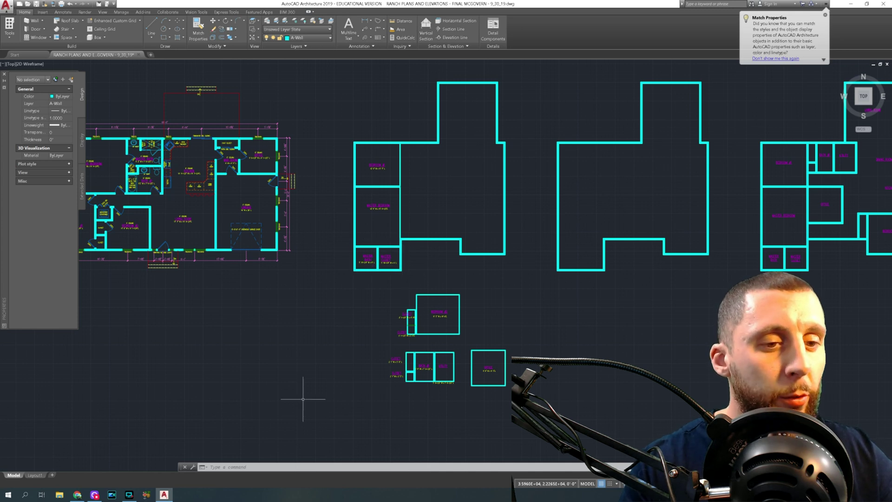
click(77, 494)
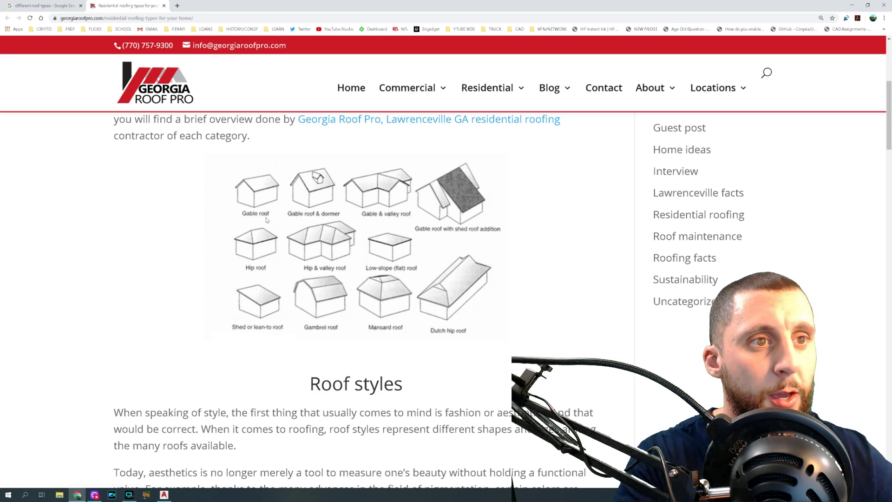
key(alt+Tab)
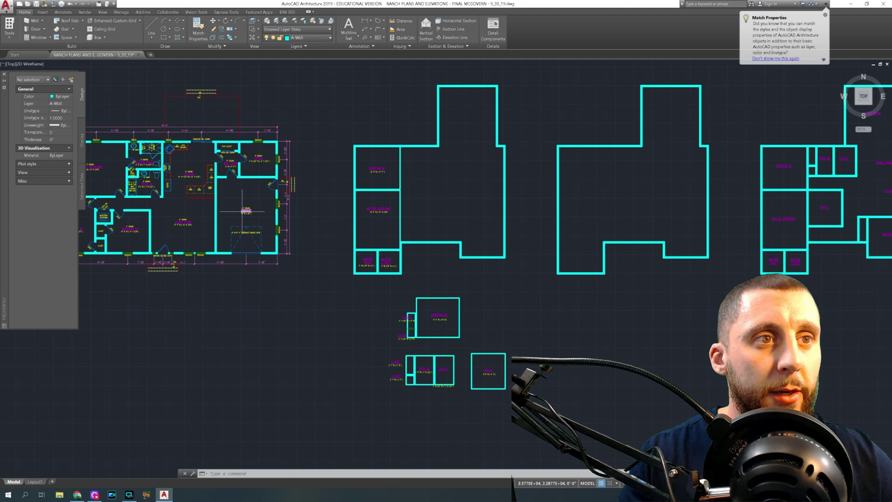
scroll(404, 209, up, 2)
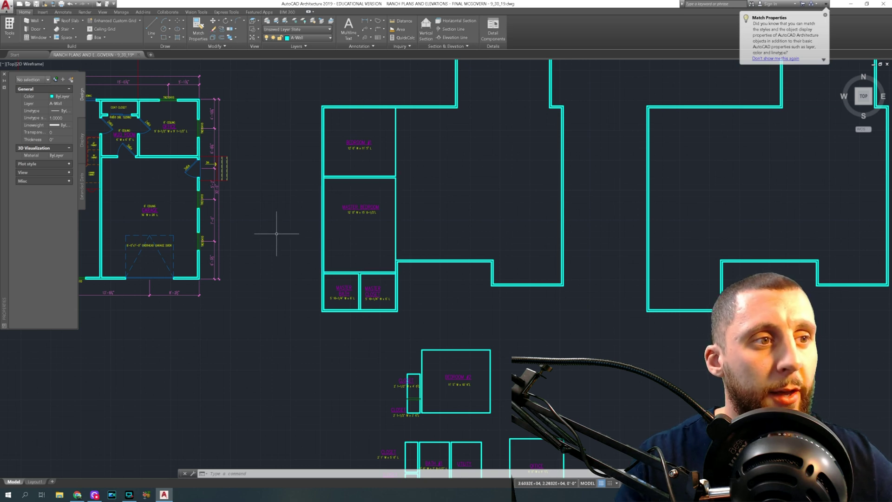
scroll(276, 234, down, 1)
key(alt+Tab)
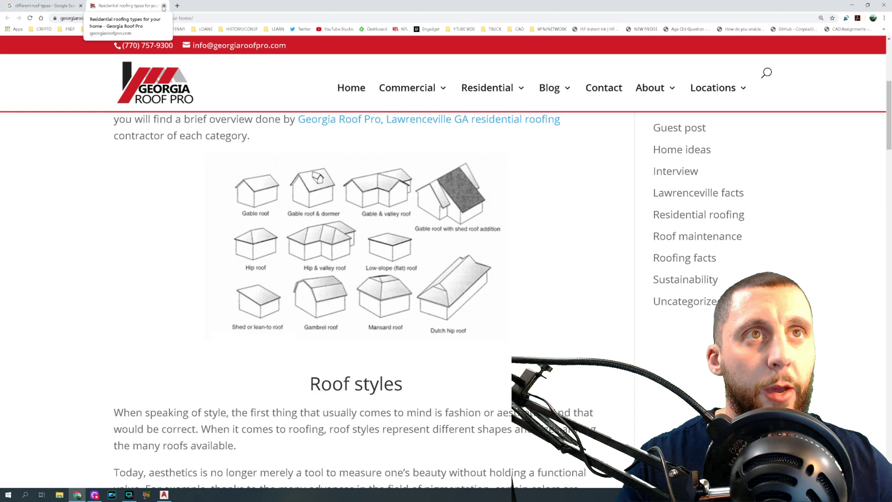
click(888, 5)
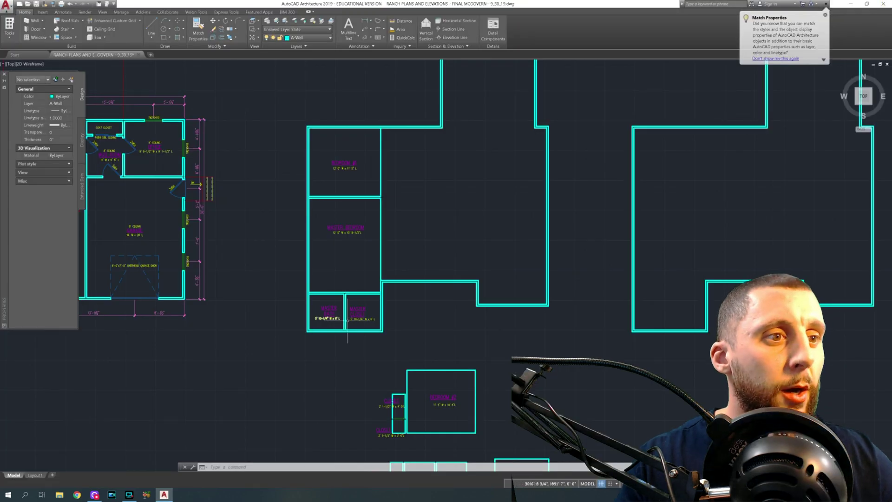
Step: Match the divider lines between the two closets beside Bedroom #2 to the properties of the upper closet's wall line
mouse_move(418, 329)
middle_down()
mouse_move(367, 249)
mouse_move(313, 289)
mouse_move(315, 220)
middle_up()
scroll(318, 299, up, 2)
scroll(318, 299, up, 2)
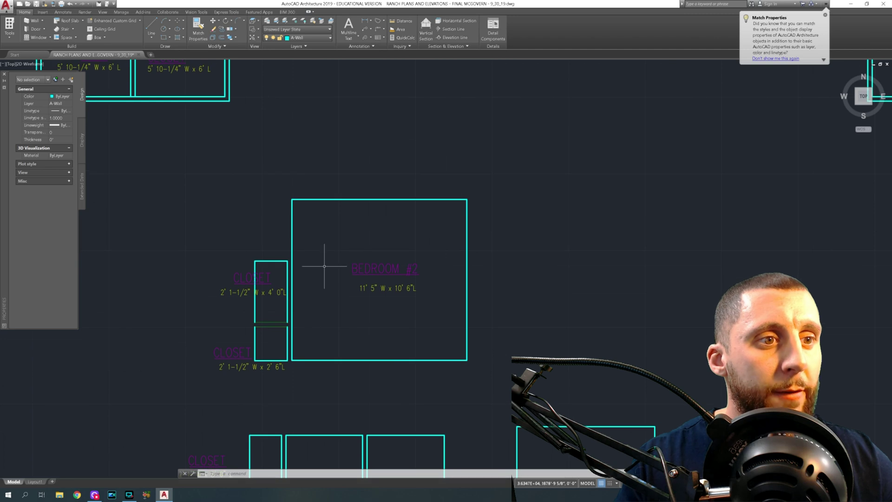
scroll(283, 339, up, 3)
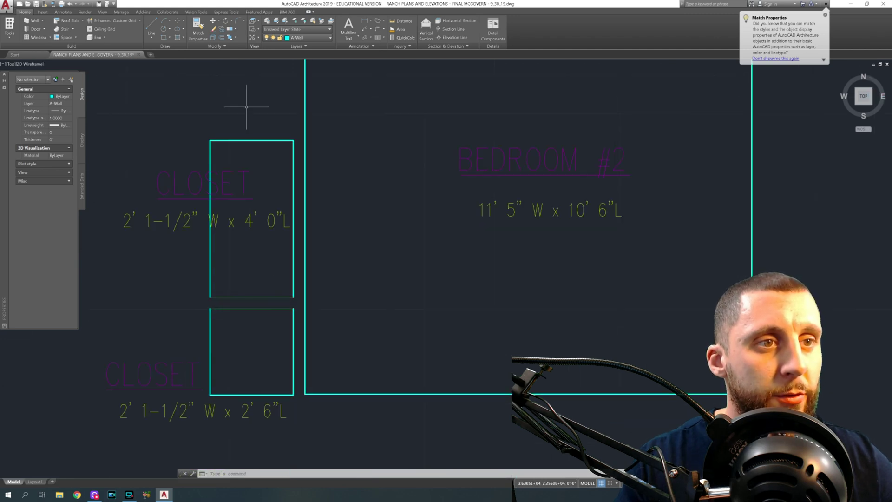
click(199, 31)
click(210, 272)
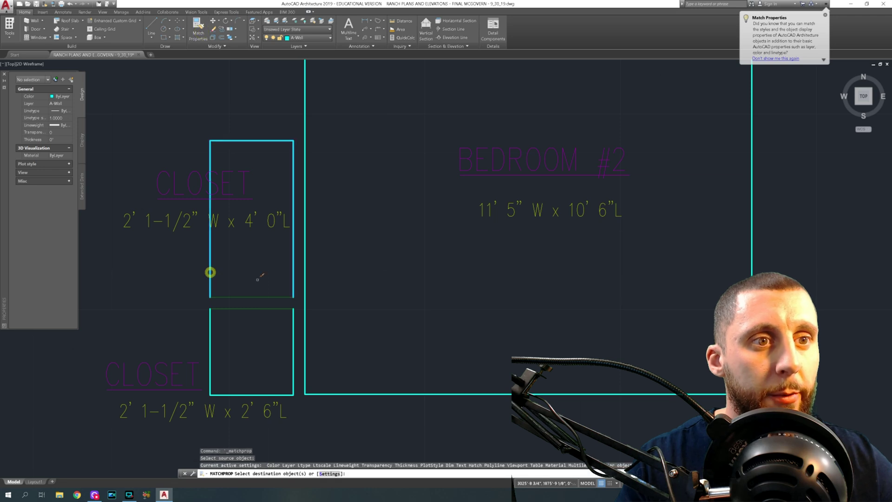
click(235, 331)
key(Escape)
Step: Move Bedroom #2, its two closets and all labels by the bedroom's lower-right corner to the outline's inner lower-right corner
scroll(260, 311, down, 5)
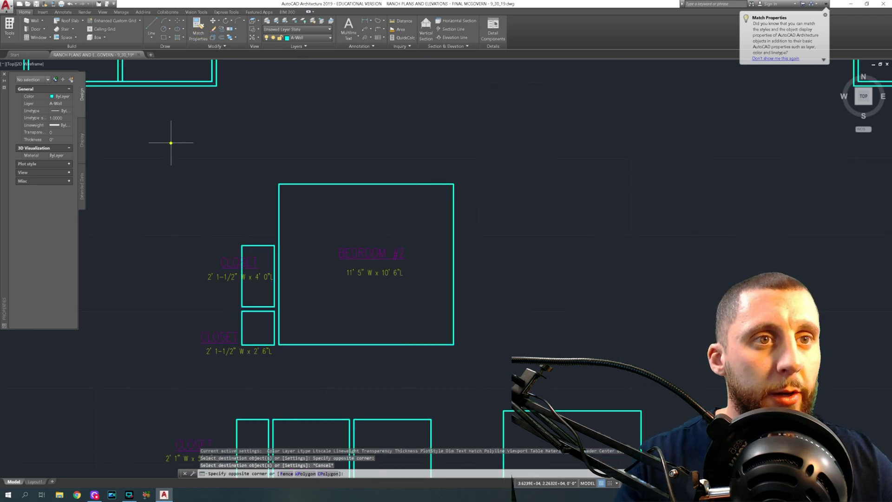
click(173, 139)
click(485, 379)
text(m)
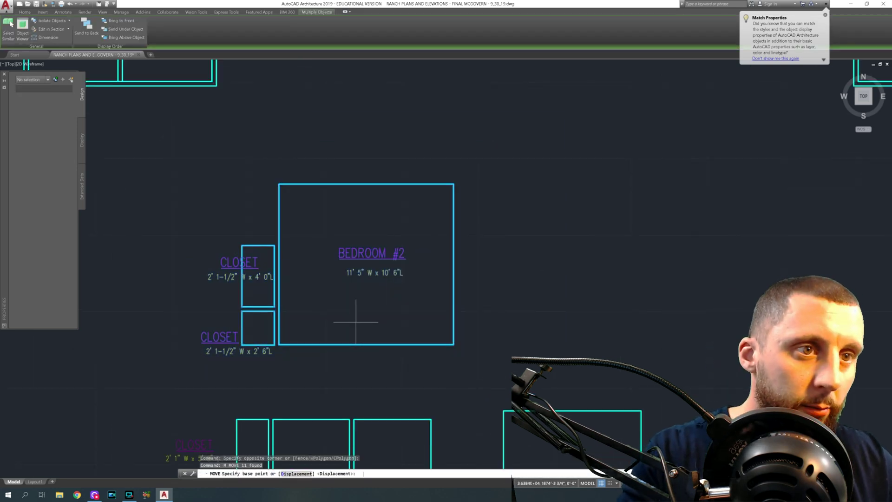
key(Return)
mouse_move(249, 209)
middle_down()
mouse_move(318, 203)
mouse_move(358, 365)
middle_up()
scroll(317, 202, down, 5)
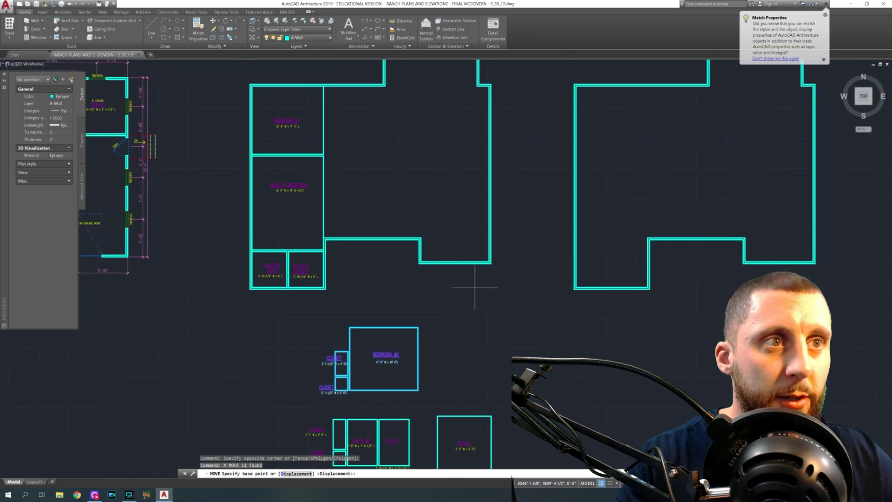
scroll(559, 281, down, 4)
scroll(500, 322, up, 6)
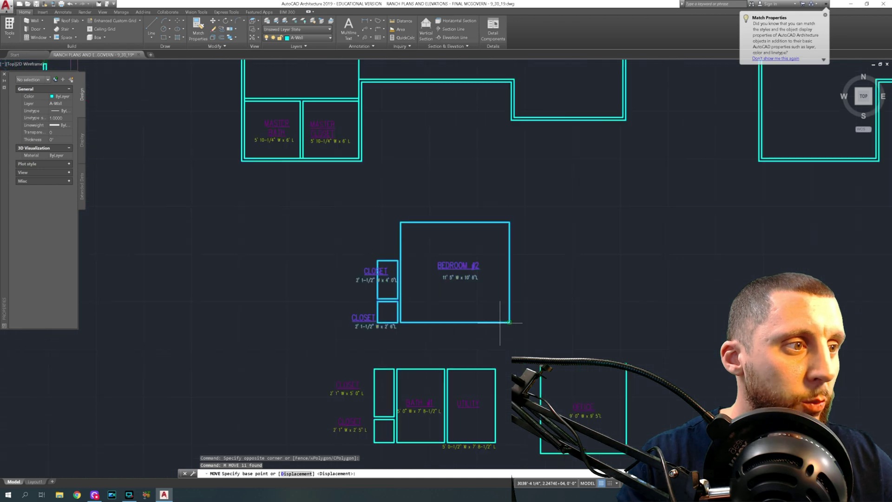
click(509, 321)
middle_drag(508, 315, 304, 349)
scroll(369, 255, up, 6)
click(369, 257)
Step: Move the two closets beside Bedroom #2 and their labels straight up until the upper closet aligns with the bedroom's top edge
scroll(380, 279, down, 4)
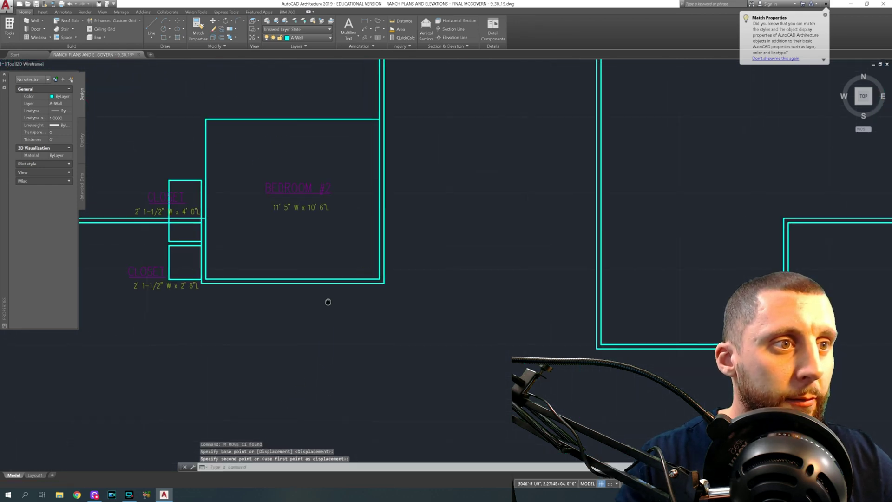
middle_drag(328, 302, 438, 345)
middle_drag(297, 289, 304, 286)
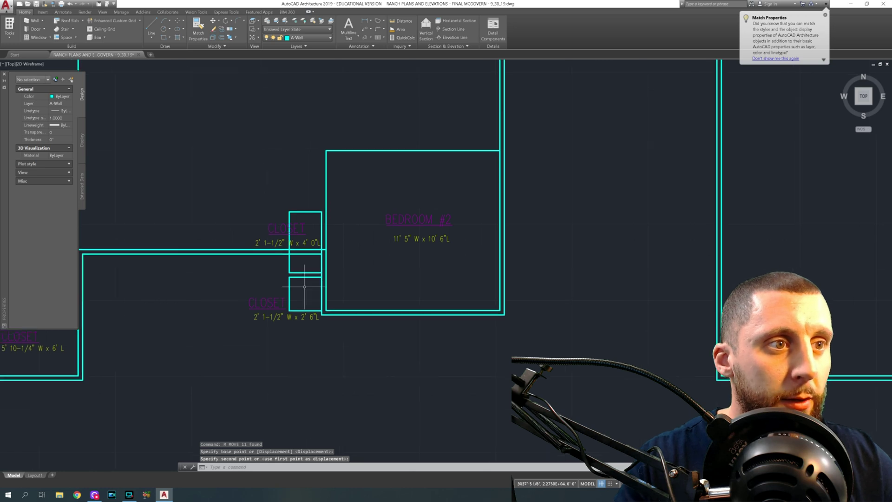
click(306, 321)
click(251, 250)
click(283, 215)
click(242, 264)
text(m)
key(Return)
click(321, 212)
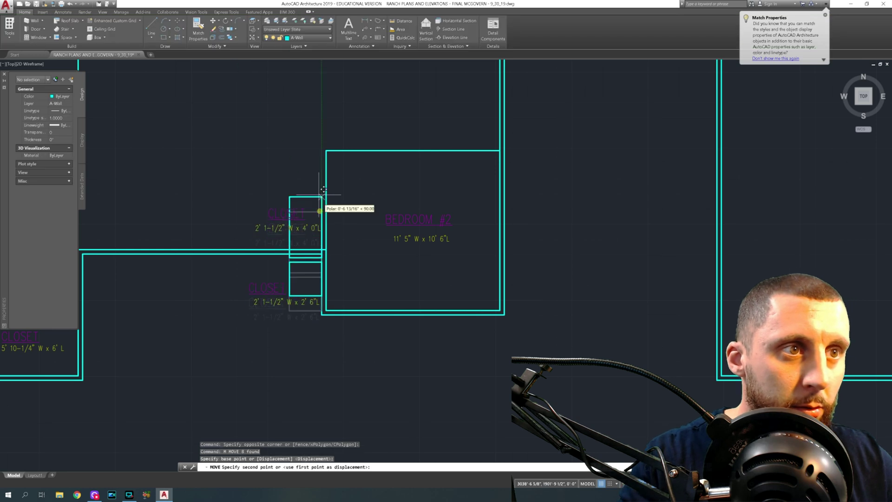
click(322, 150)
Step: Move the Office rectangle and its labels by the upper-left corner to the Master Bedroom's upper-right corner in the house outline
scroll(292, 278, down, 2)
mouse_move(315, 383)
middle_down()
mouse_move(313, 309)
mouse_move(428, 303)
mouse_move(328, 217)
middle_up()
scroll(428, 303, down, 4)
scroll(320, 274, up, 3)
scroll(321, 273, down, 3)
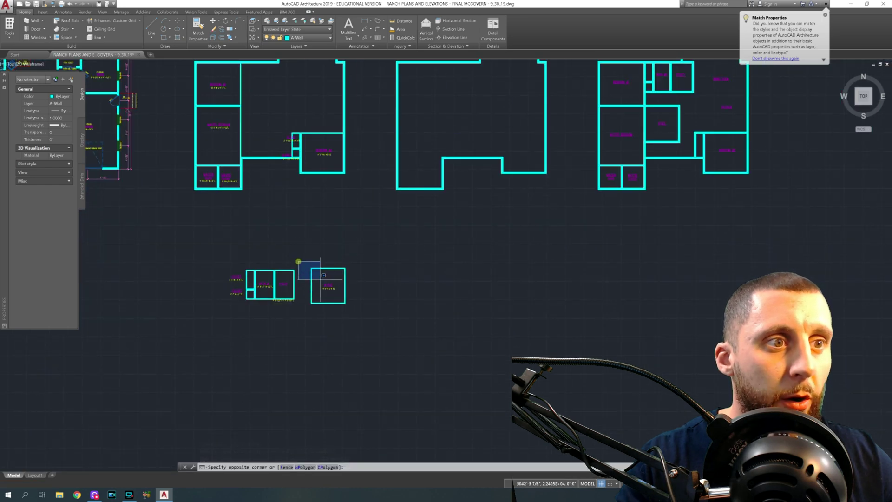
drag(298, 261, 359, 320)
text(m)
key(Return)
scroll(315, 270, up, 4)
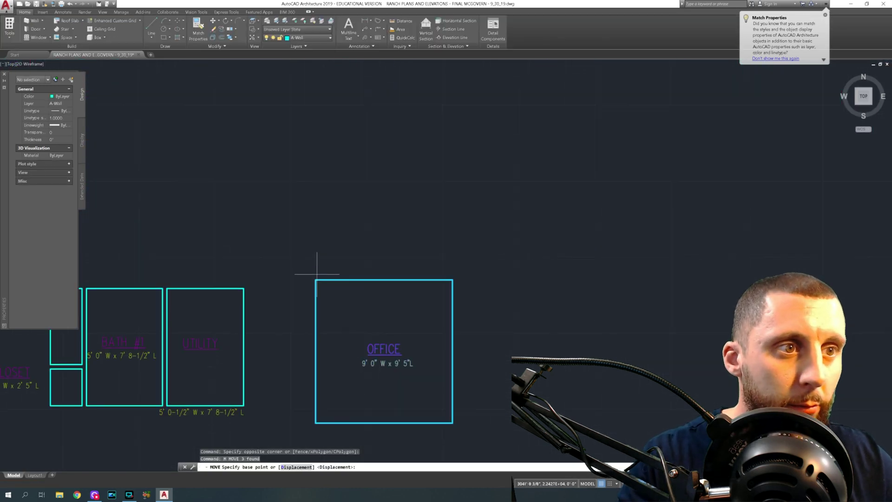
click(316, 279)
scroll(319, 279, down, 5)
middle_drag(318, 279, 291, 355)
scroll(646, 227, up, 6)
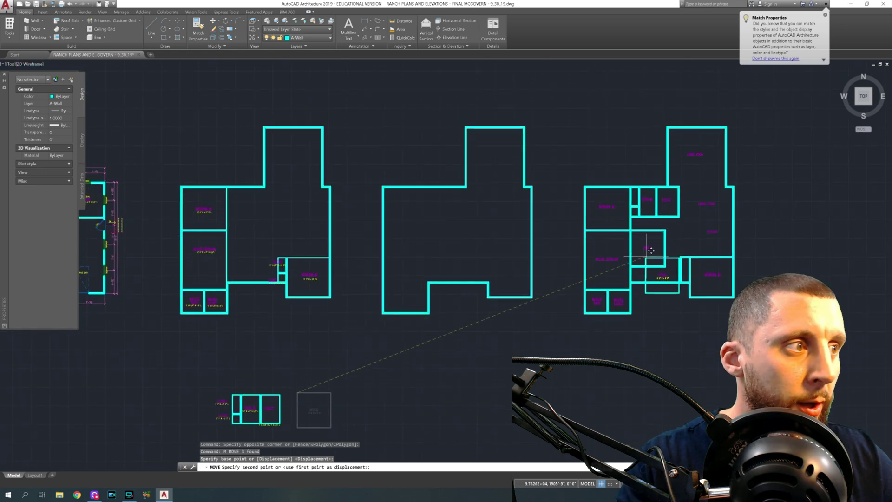
scroll(628, 233, up, 4)
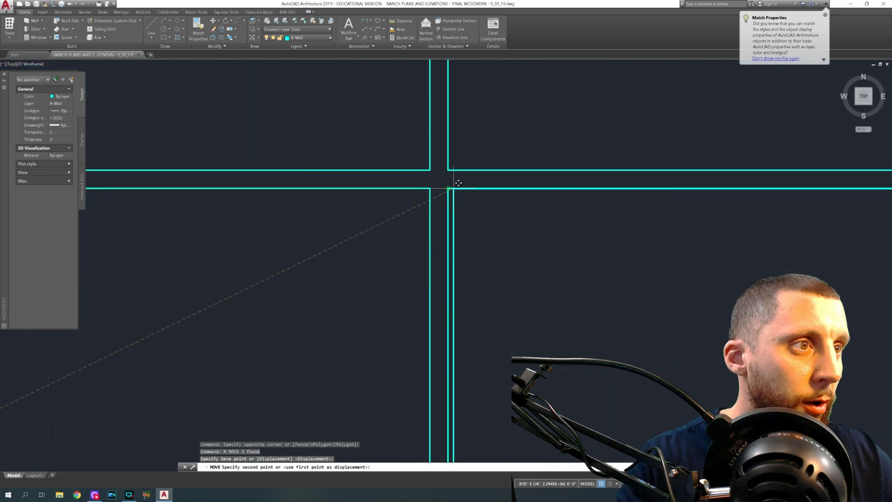
scroll(381, 180, down, 5)
scroll(284, 226, up, 2)
scroll(371, 232, down, 3)
scroll(390, 214, up, 8)
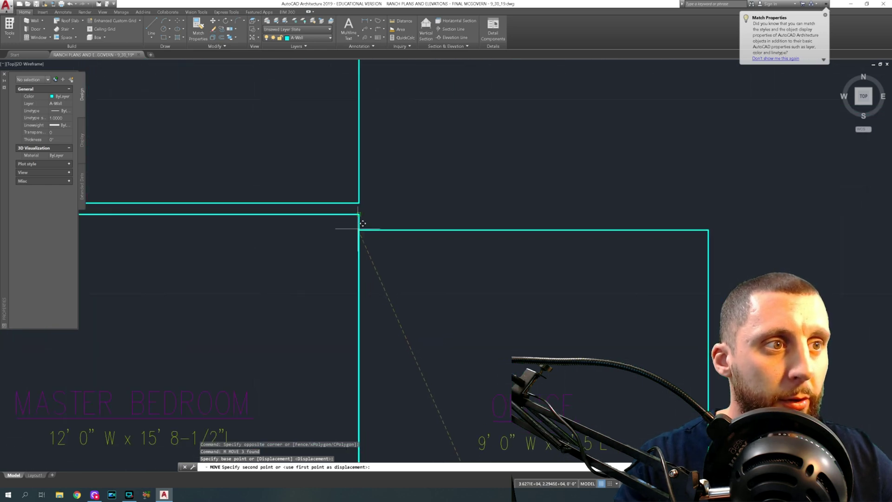
click(361, 213)
Step: Move the Office rectangle and its labels 3.5 inches to the right to leave a wall gap beside the Master Bedroom
scroll(418, 209, down, 3)
click(454, 210)
click(411, 382)
text(m)
key(Return)
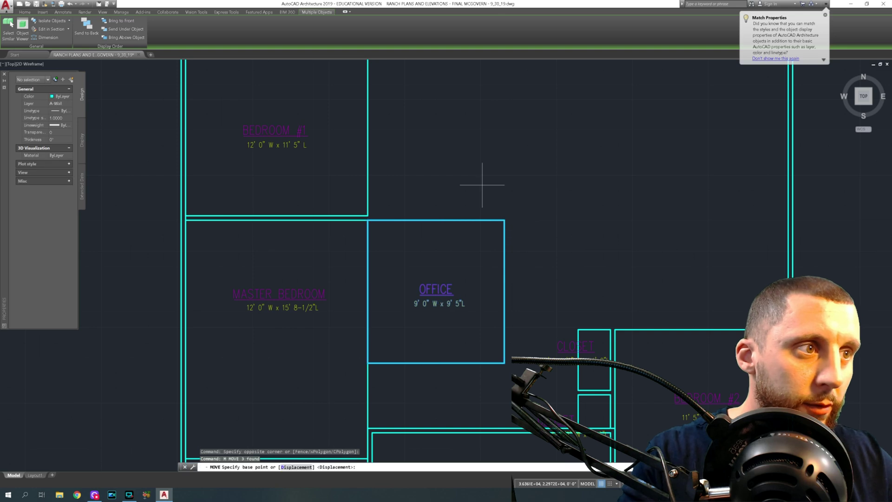
click(482, 184)
text(3.5)
key(Return)
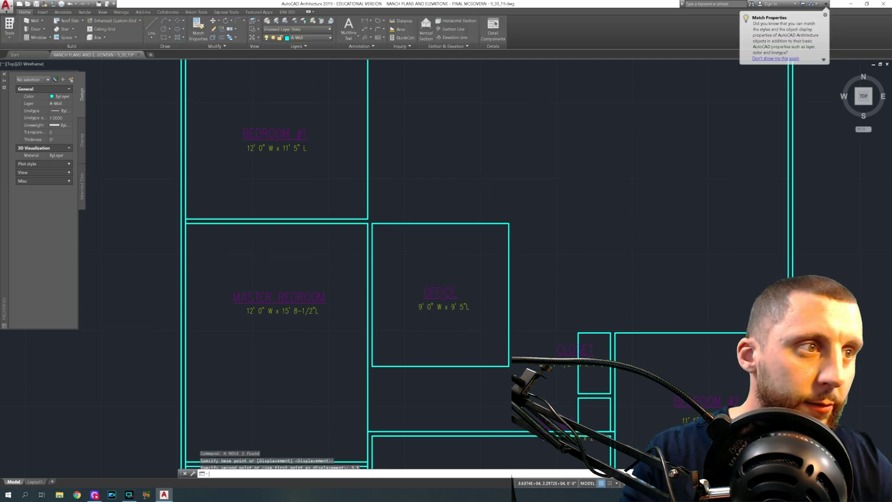
scroll(514, 259, down, 2)
middle_drag(514, 258, 442, 160)
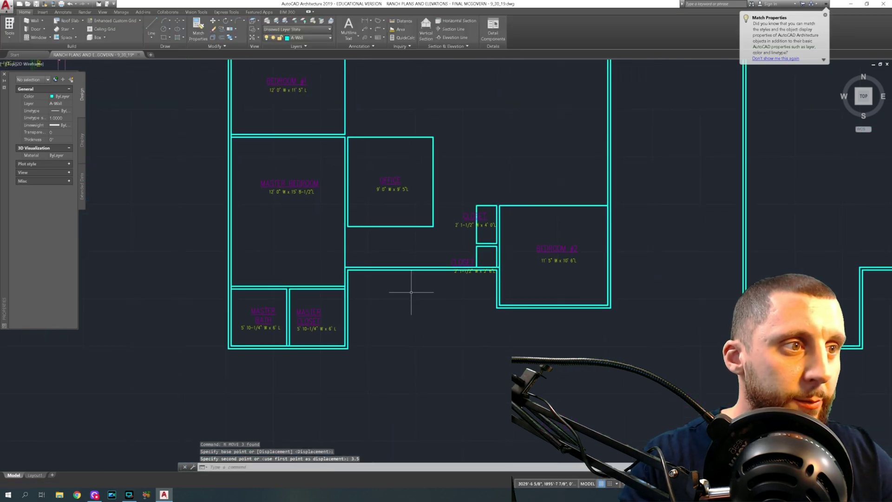
scroll(409, 288, up, 2)
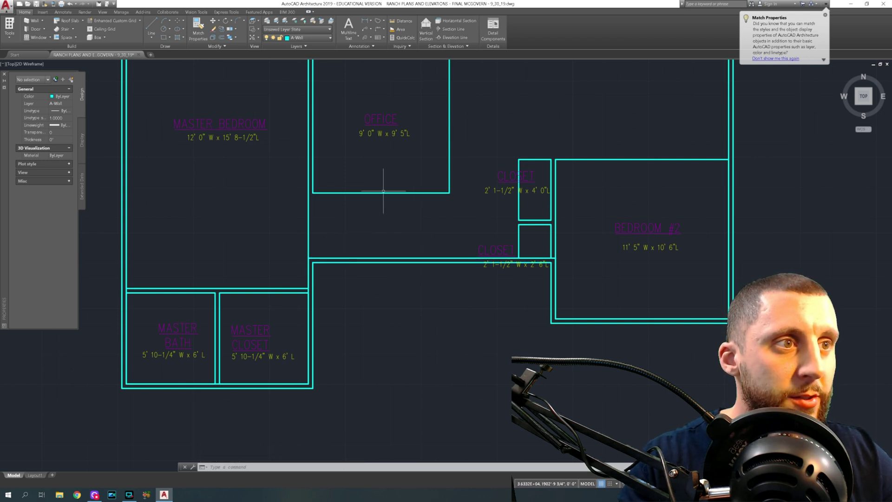
scroll(371, 174, down, 2)
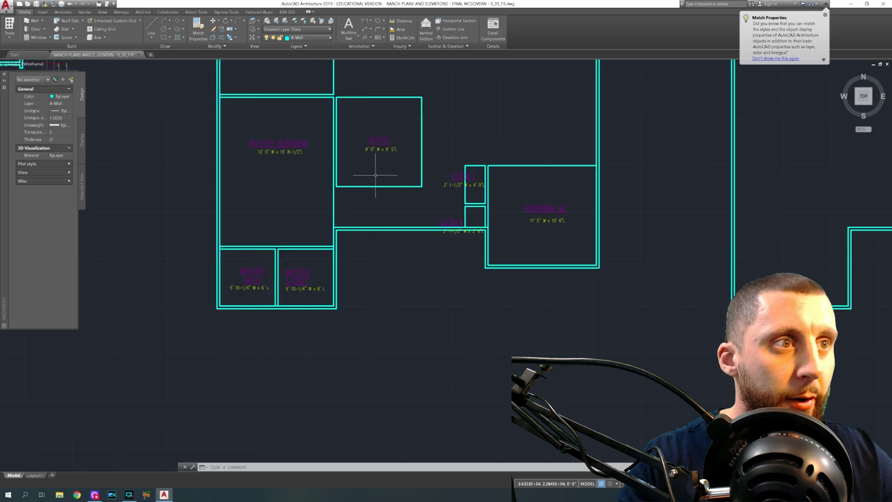
middle_drag(371, 124, 371, 183)
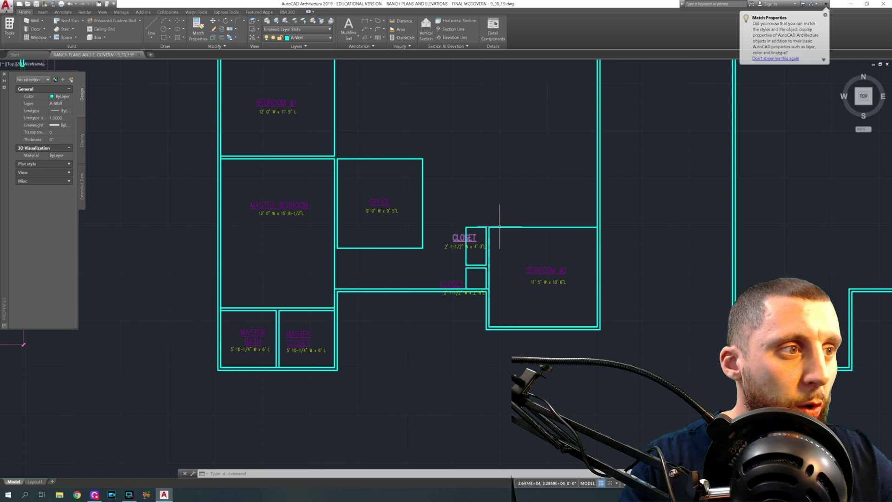
middle_drag(525, 254, 523, 298)
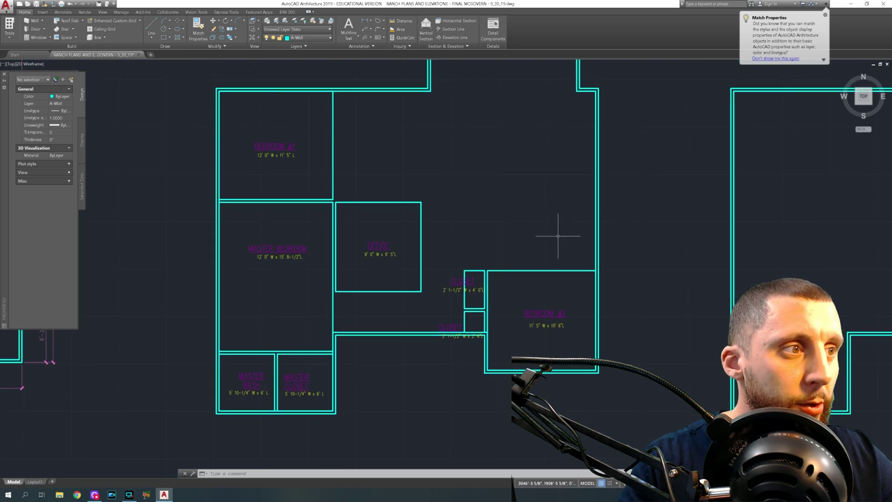
Step: Move the two closets, Bath #1, Utility and their labels by the upper closet's upper-left corner to Bedroom #1's upper-right corner
scroll(558, 235, down, 5)
middle_drag(557, 236, 428, 186)
scroll(325, 293, up, 5)
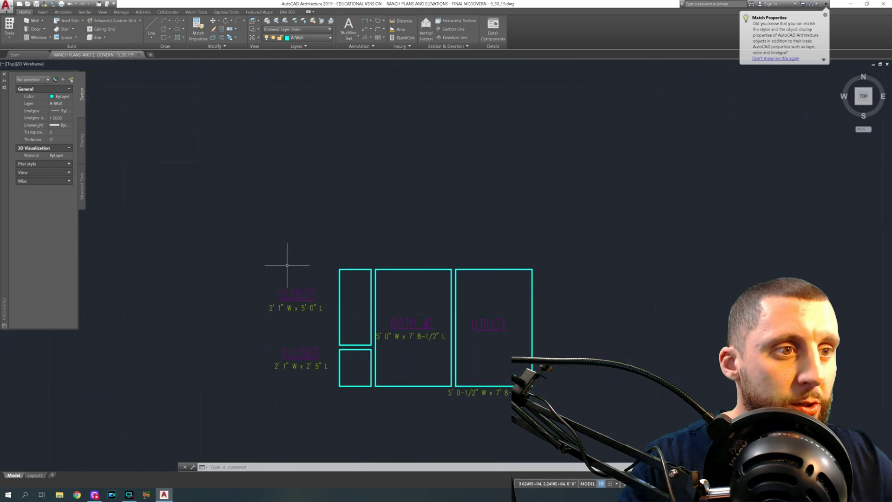
click(249, 238)
click(514, 409)
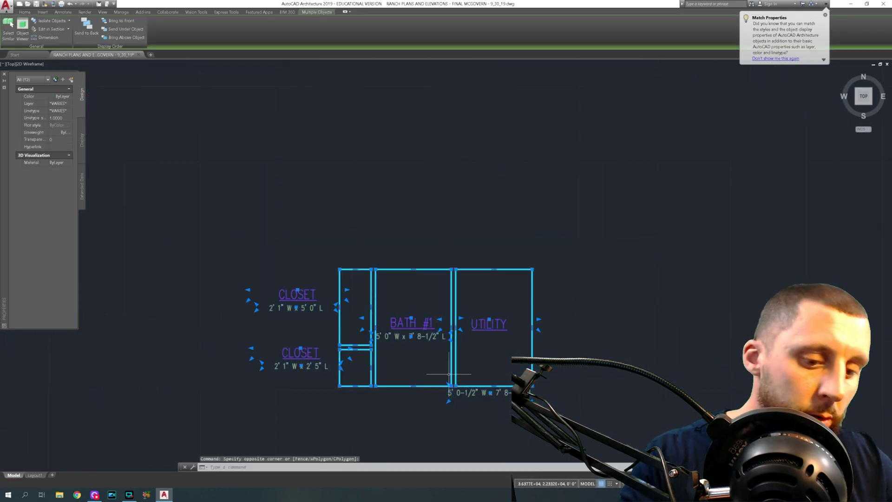
text(m)
key(Return)
scroll(352, 354, up, 4)
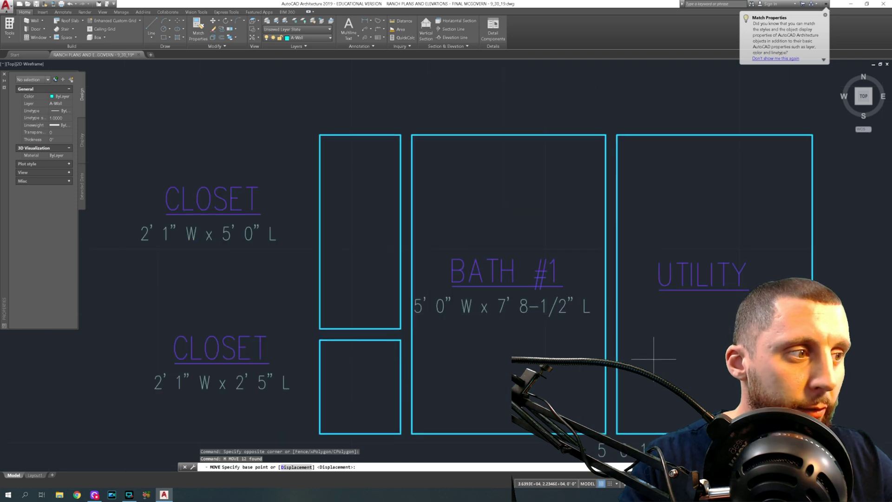
click(319, 134)
scroll(372, 229, down, 6)
middle_drag(371, 223, 386, 418)
scroll(371, 198, up, 8)
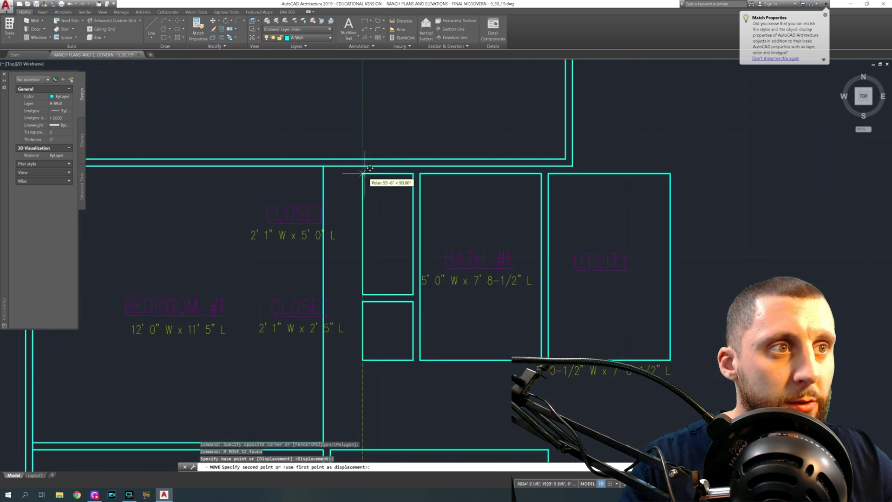
click(305, 160)
Step: Move the two closets, Bath #1, Utility and their labels 3.5 inches right to leave a wall gap beside Bedroom #1
scroll(371, 203, down, 7)
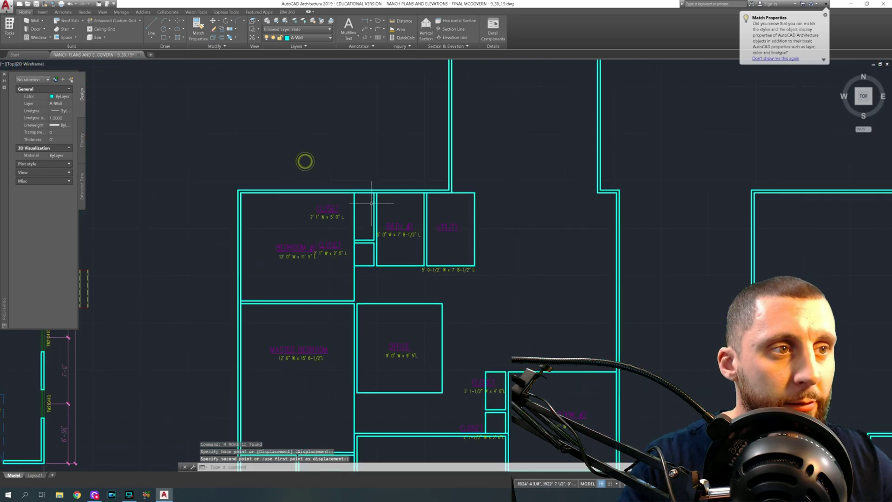
click(489, 212)
click(360, 278)
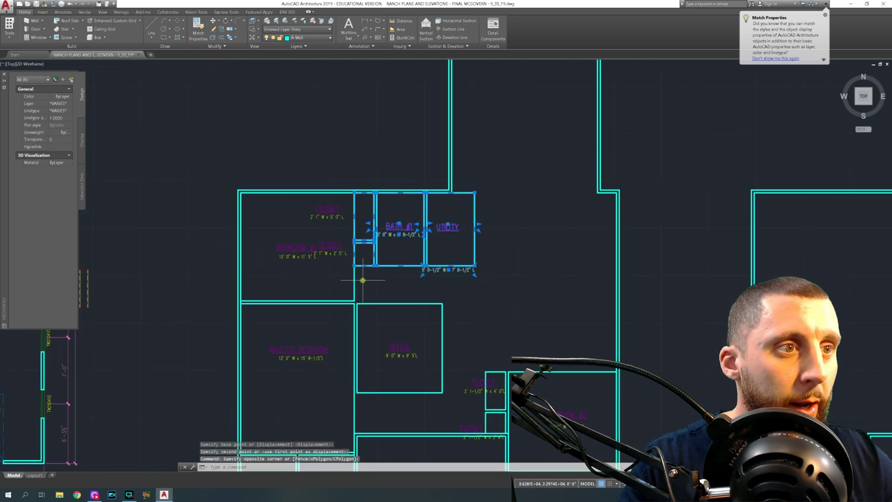
click(325, 245)
click(302, 239)
click(332, 225)
click(319, 208)
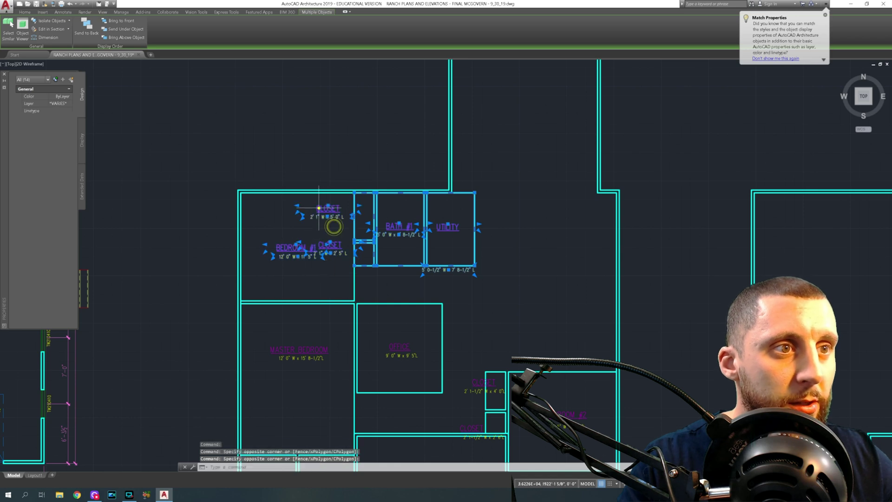
text(m)
key(Return)
scroll(418, 223, up, 2)
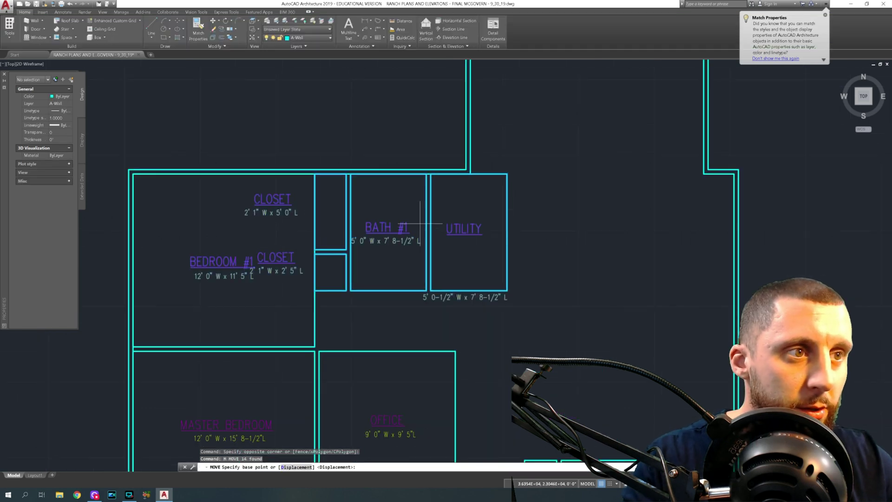
click(454, 193)
text(3.5)
key(Return)
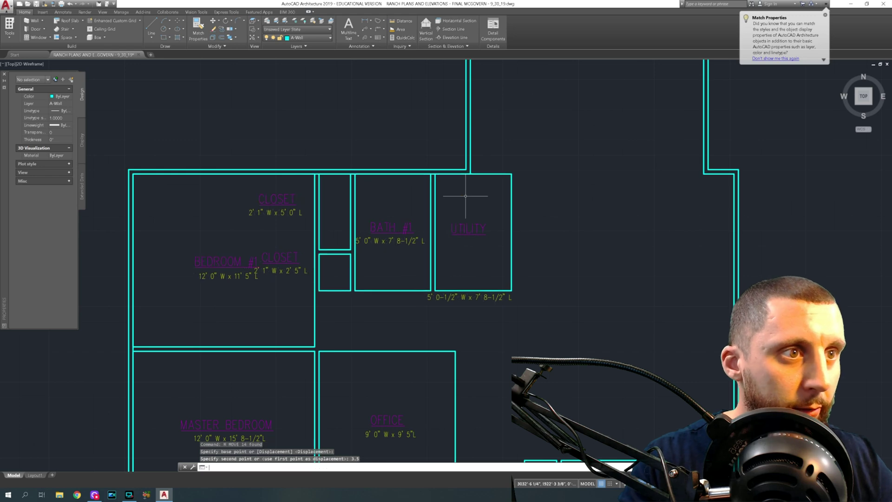
Step: Examine the placed rooms across the house outline, from Bath #1 and Utility down to the Master Bath, Master Closet and Bedroom #2
scroll(465, 196, down, 4)
scroll(371, 182, up, 4)
scroll(371, 181, up, 2)
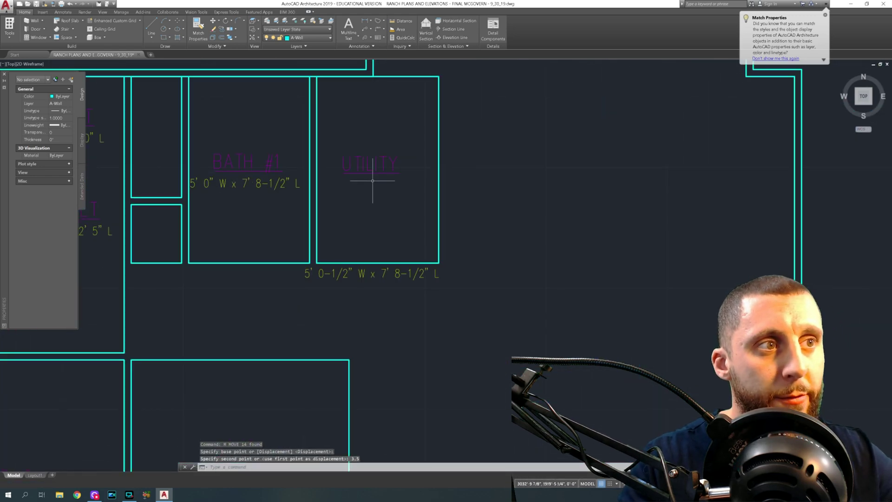
scroll(373, 181, down, 2)
middle_drag(390, 177, 421, 174)
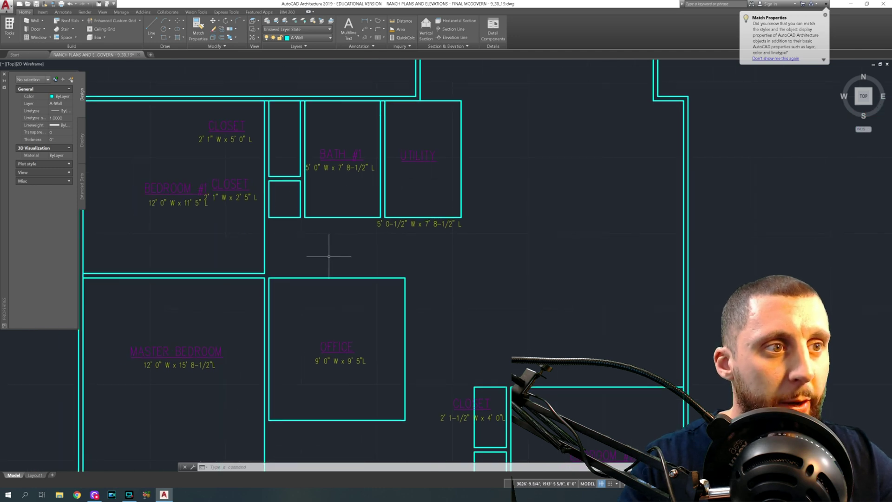
scroll(369, 251, down, 2)
middle_drag(436, 339, 395, 213)
scroll(189, 330, up, 2)
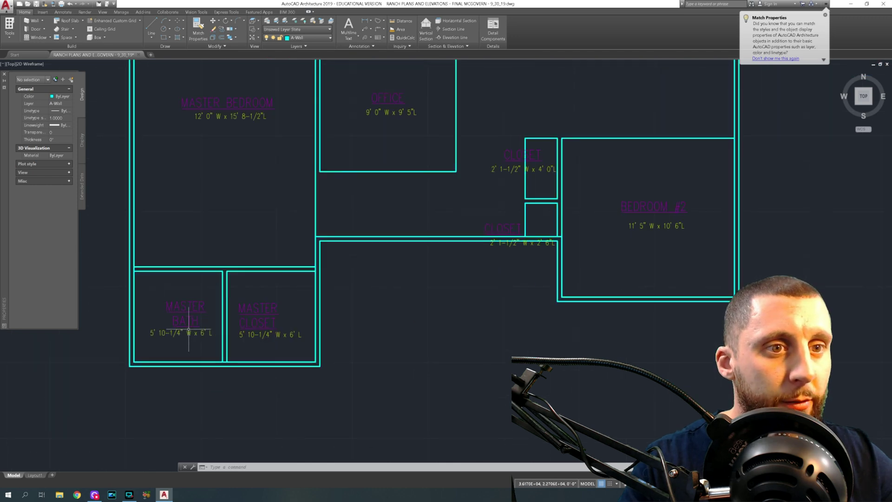
scroll(188, 330, down, 4)
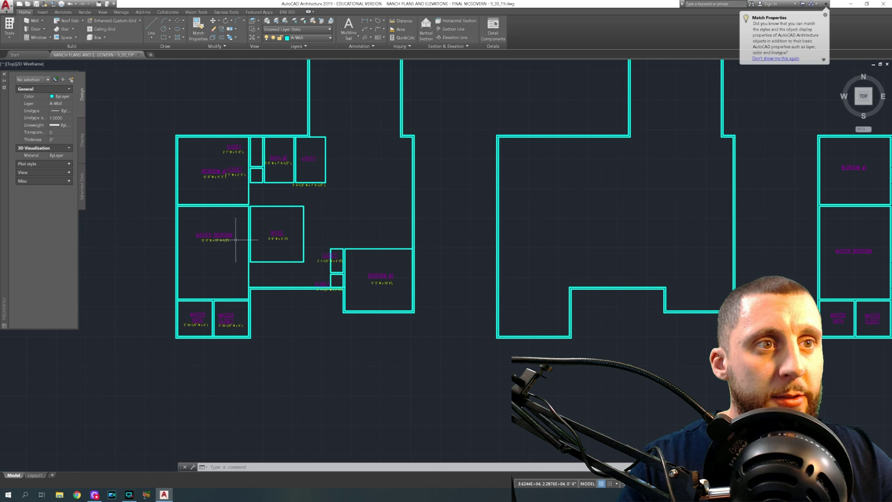
click(195, 29)
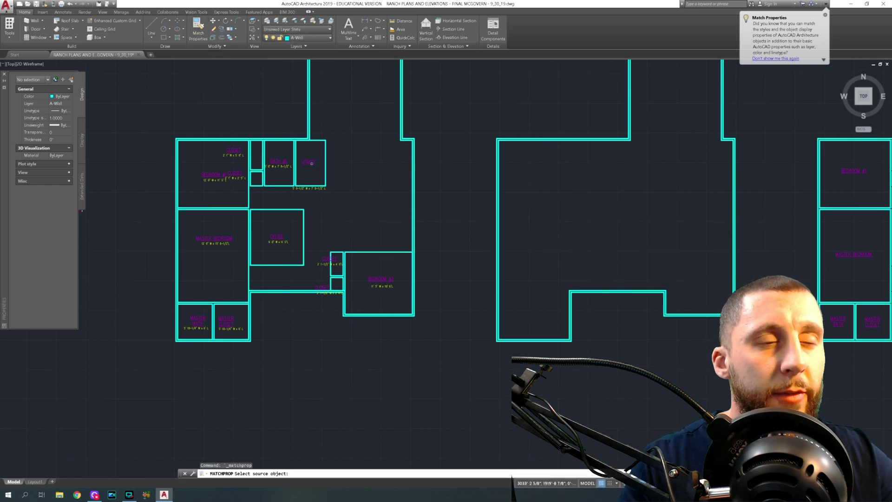
key(Escape)
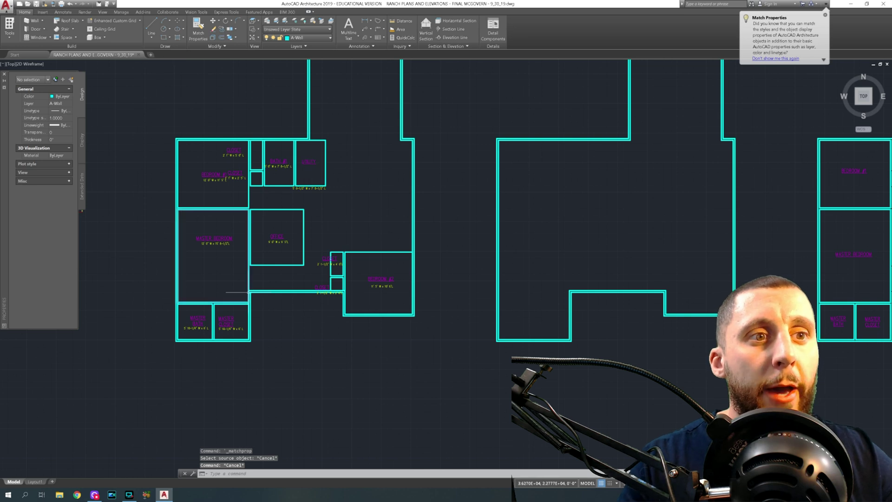
Step: Add a wall matching the exterior wall from Bedroom #1's lower-left corner straight across to above the Office's upper-right corner, left-justified
click(268, 292)
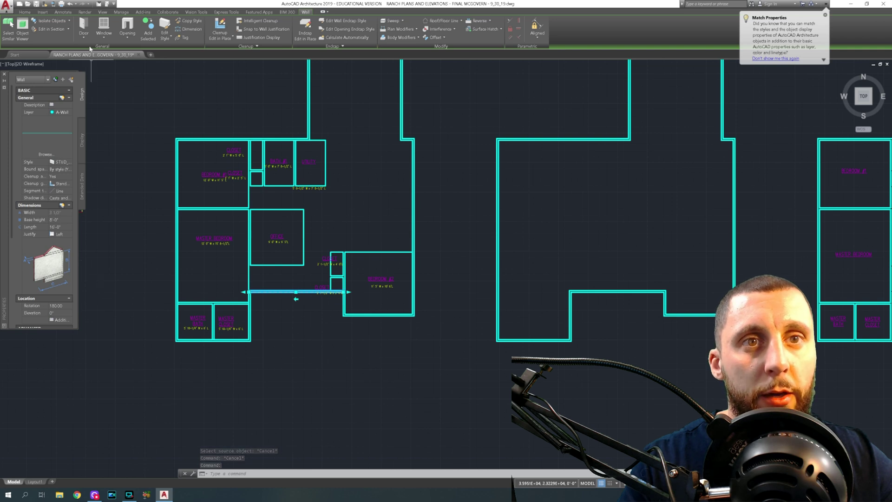
click(148, 28)
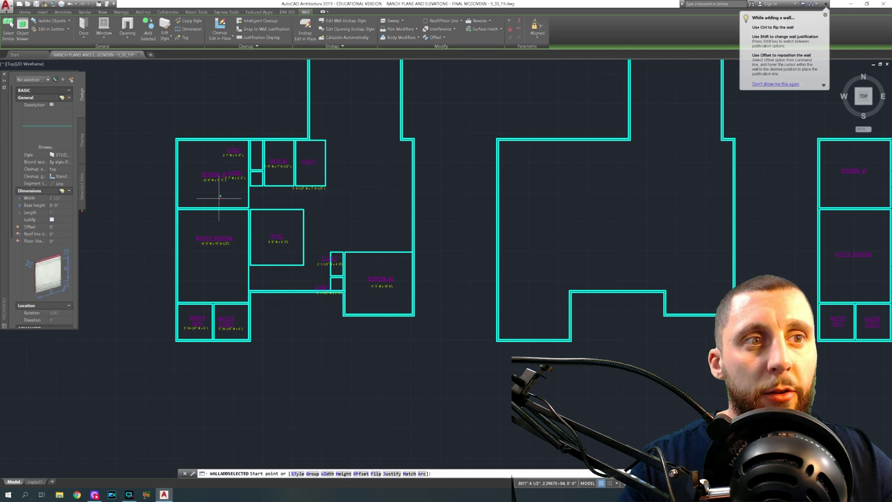
scroll(181, 209, up, 8)
click(181, 210)
middle_drag(237, 219, 276, 209)
scroll(276, 209, down, 2)
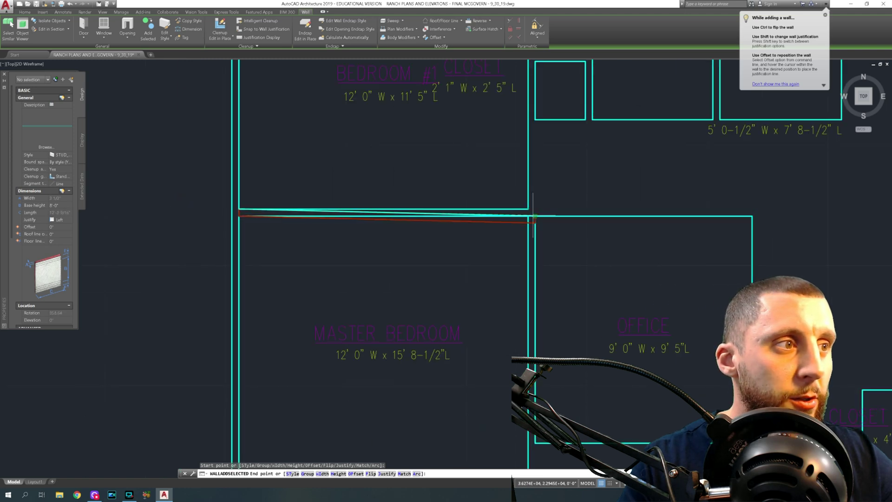
click(753, 214)
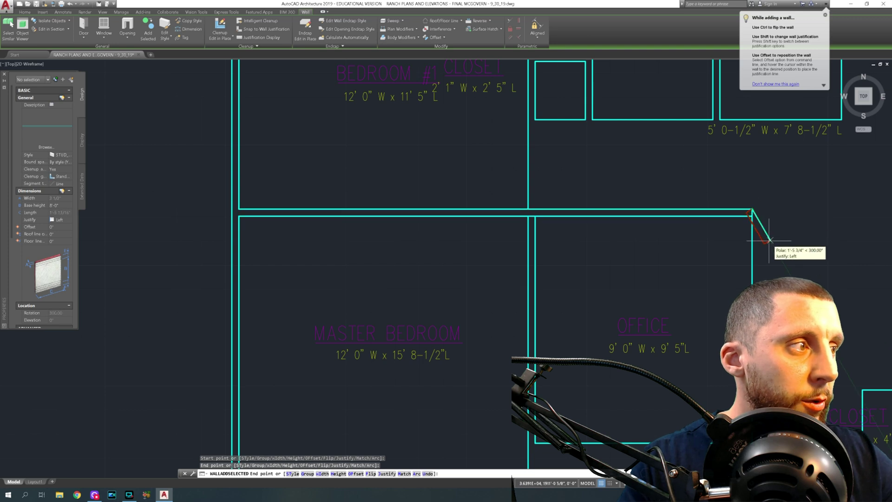
Step: Continue the wall with right justification down the Office's right side and along its bottom edge to the lower-left corner
middle_drag(755, 257, 411, 230)
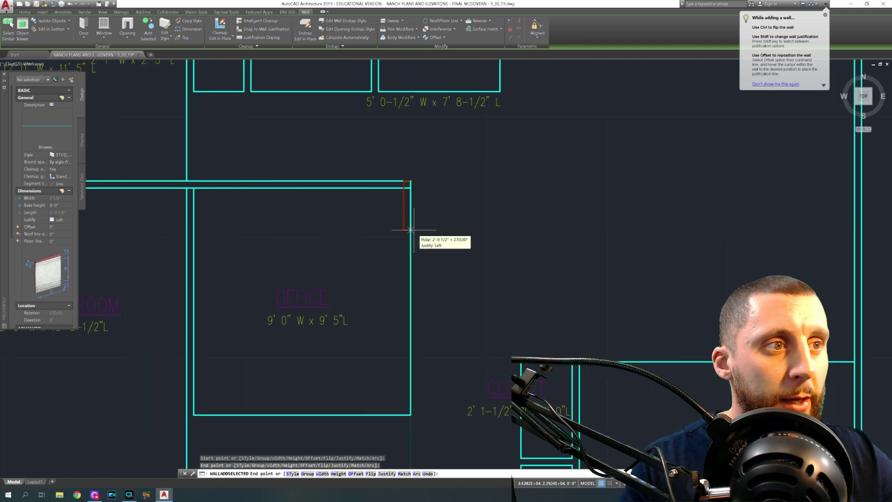
key(shift)
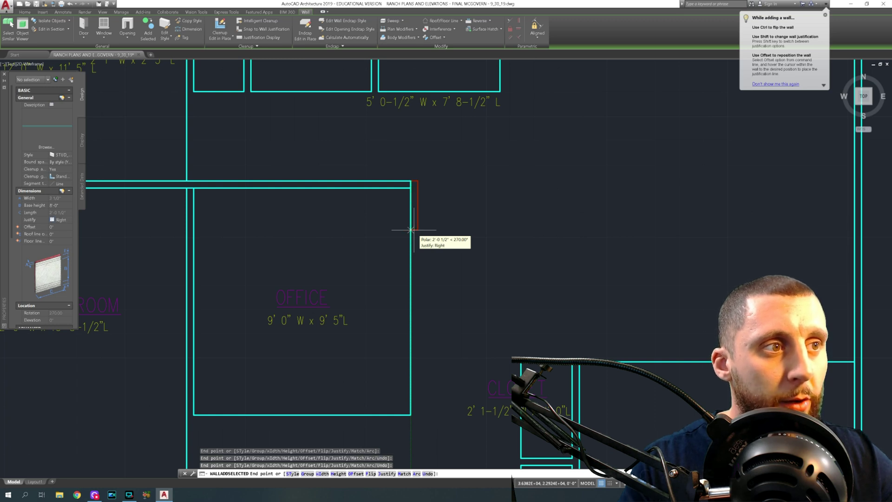
click(410, 413)
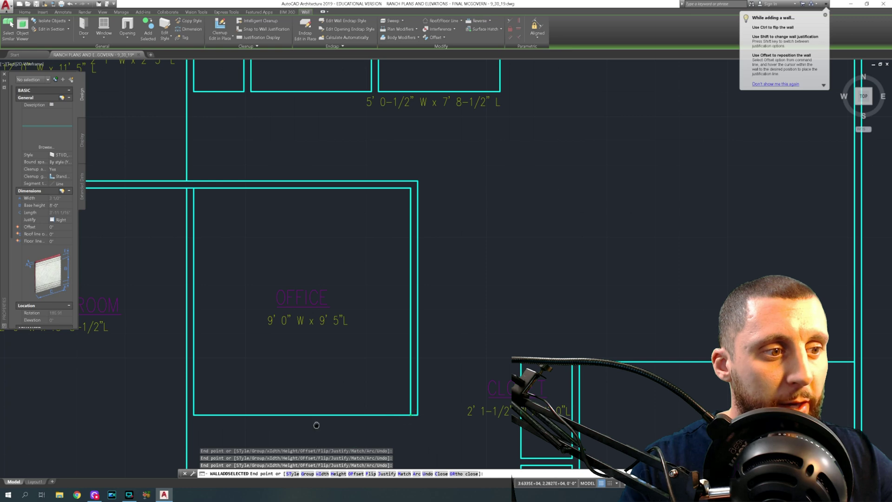
middle_drag(316, 424, 402, 306)
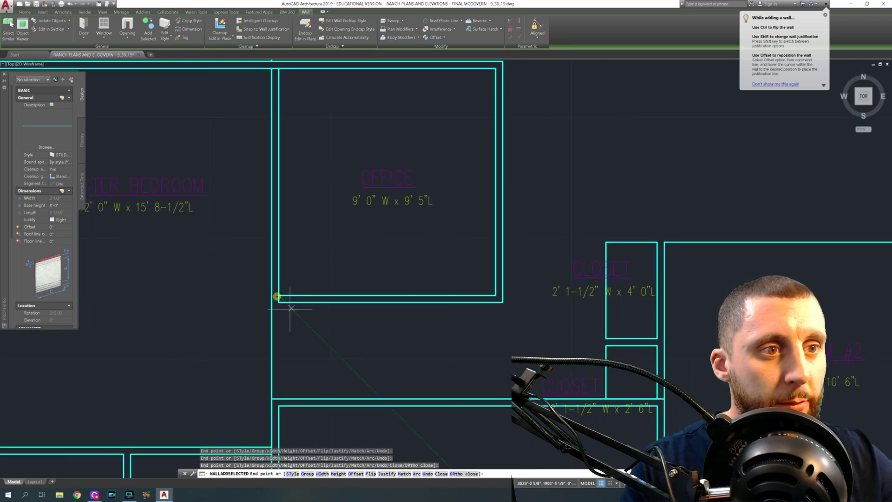
key(Escape)
key(Escape)
Step: Erase the Office and Master Bedroom polyline rectangles, keeping their labels and the new walls
scroll(330, 320, down, 4)
scroll(333, 312, up, 4)
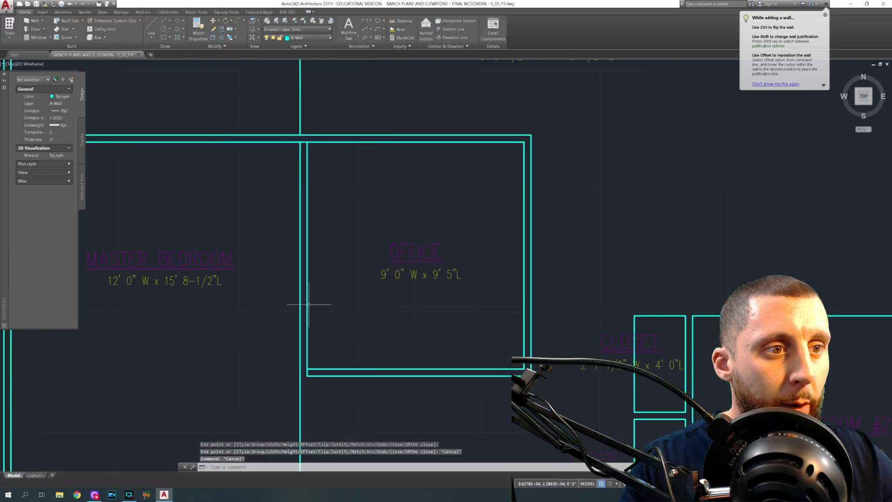
click(306, 302)
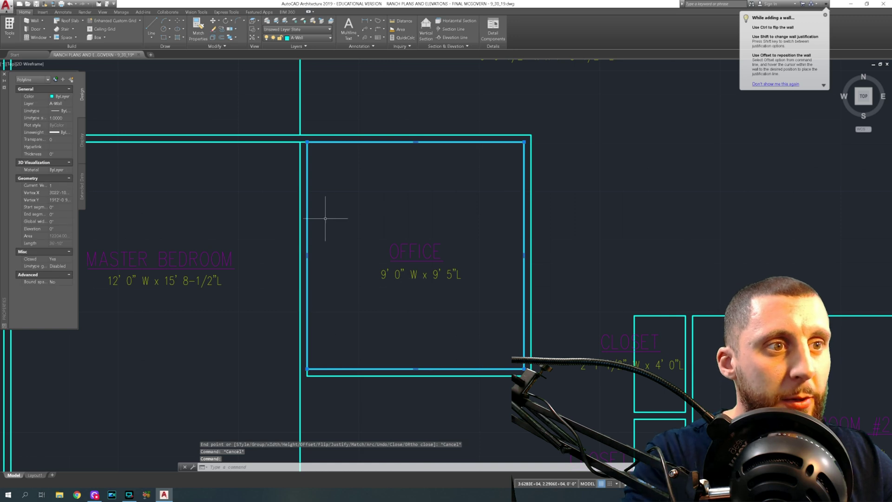
key(Delete)
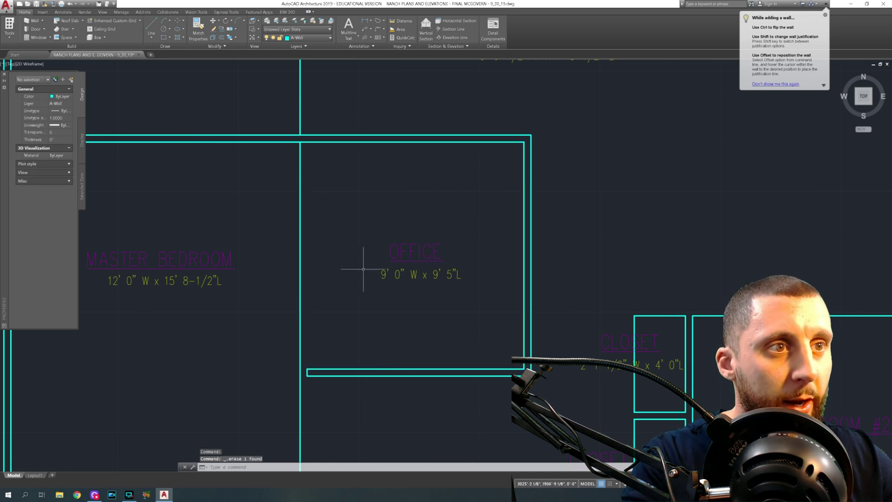
scroll(361, 260, down, 3)
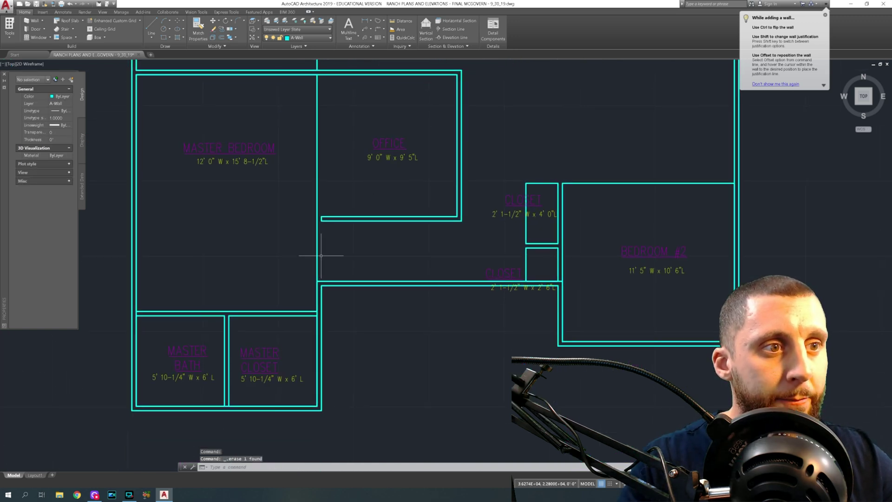
click(319, 245)
click(305, 255)
key(Delete)
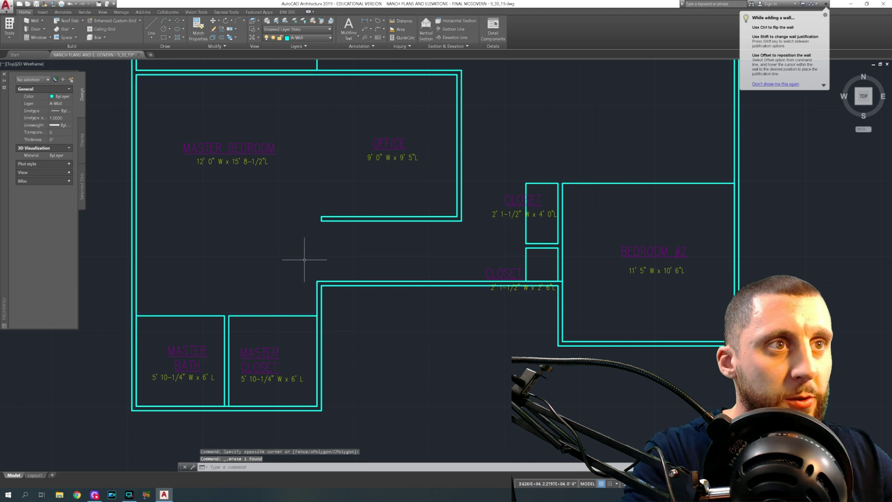
Step: Stretch the exterior wall beside the Master Closet straight up to the wall below Bedroom #1, separating the Master Bedroom from the Office
click(318, 291)
click(316, 281)
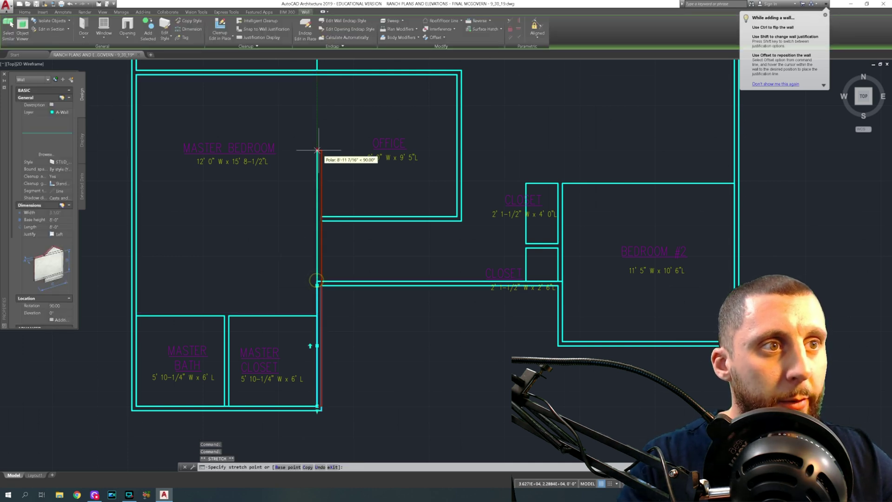
middle_drag(317, 150, 317, 243)
key(Escape)
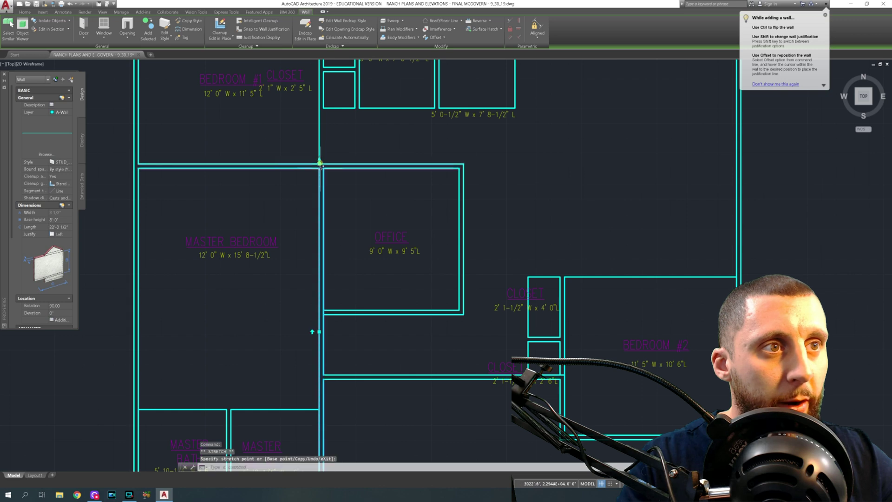
key(Escape)
Step: Stretch the left end of the Office's bottom wall to join the wall along the Master Bedroom
middle_drag(362, 290, 373, 211)
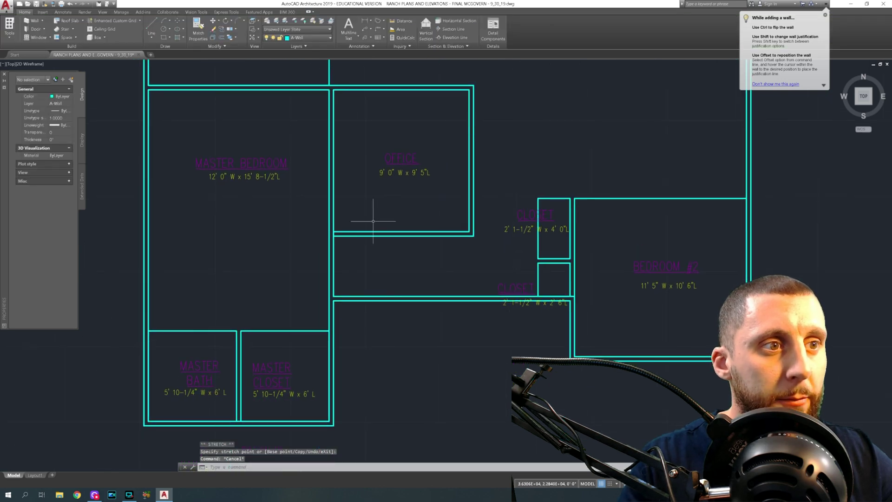
scroll(342, 235, up, 4)
click(345, 233)
click(338, 234)
click(320, 219)
scroll(325, 230, down, 4)
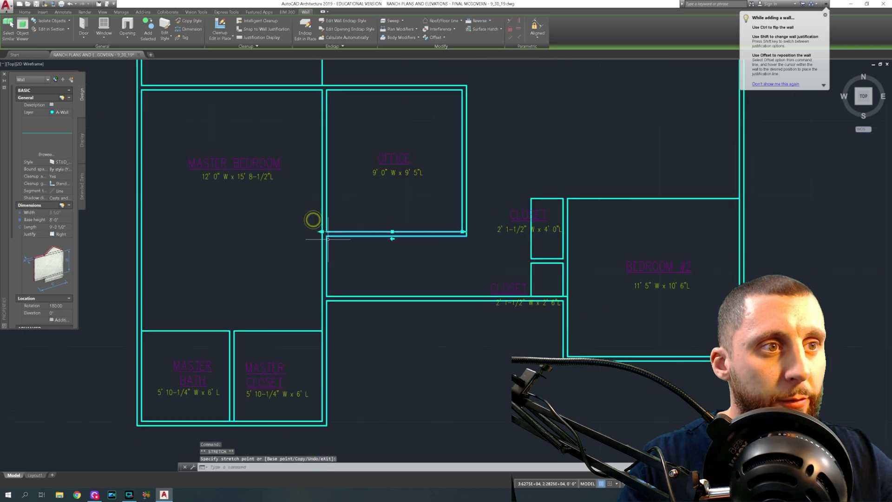
middle_drag(328, 238, 378, 146)
key(Escape)
key(Escape)
Step: Add a matching right-justified wall along the top of the Master Bath and Master Closet, between the walls on either side
middle_drag(330, 293, 344, 249)
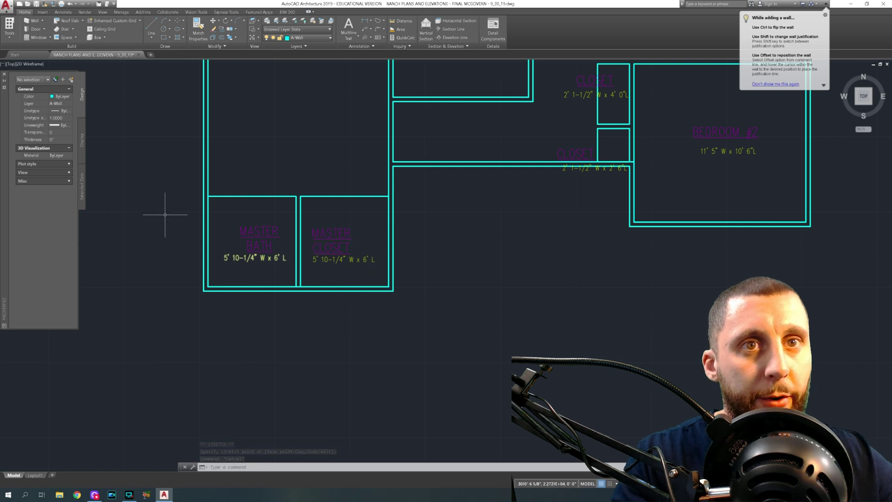
click(5, 75)
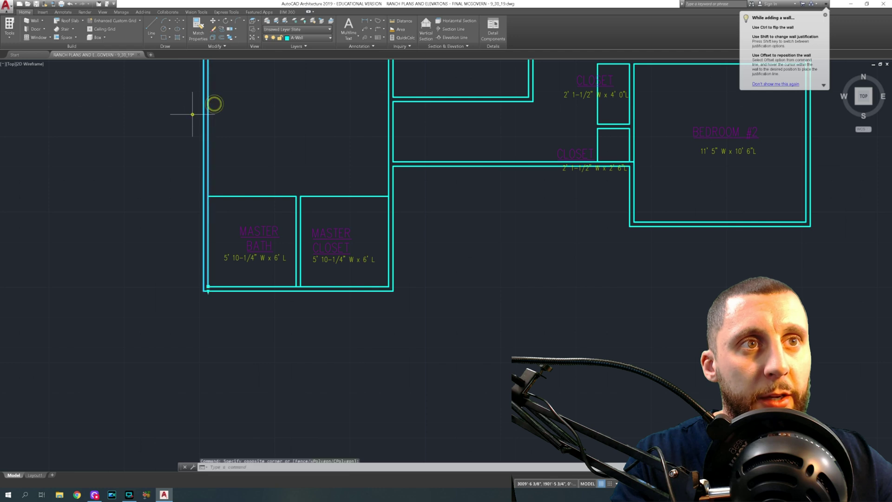
click(206, 104)
click(148, 32)
scroll(212, 197, up, 2)
click(208, 197)
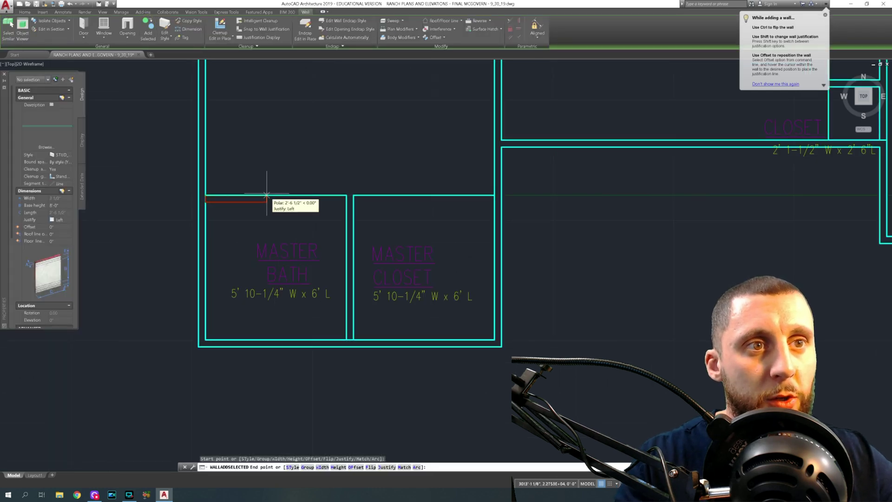
key(shift)
key(shift)
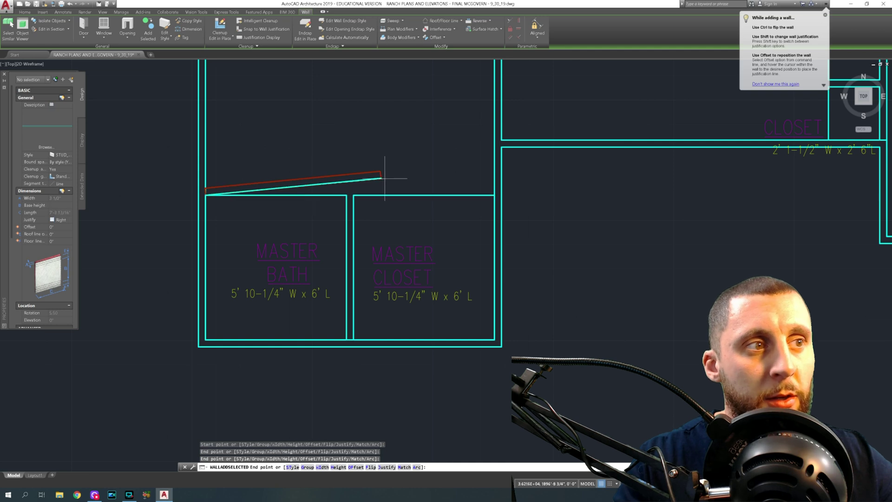
click(494, 195)
key(Escape)
key(Escape)
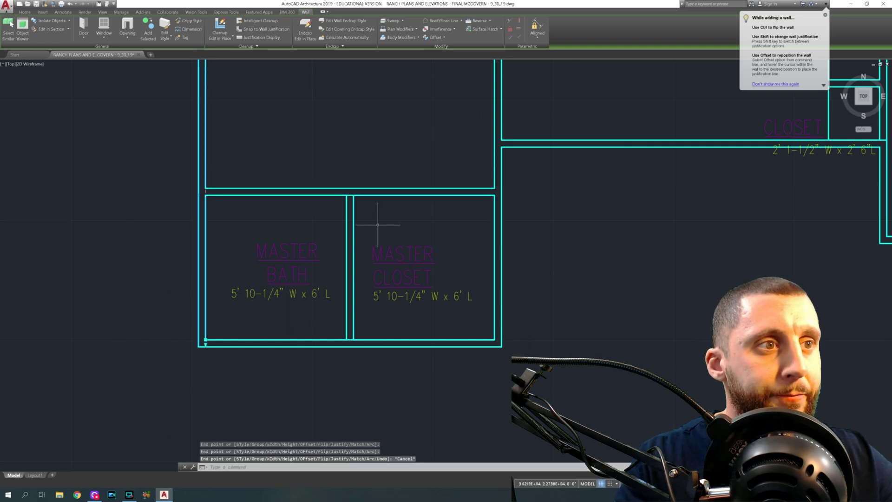
key(Return)
key(Escape)
key(Escape)
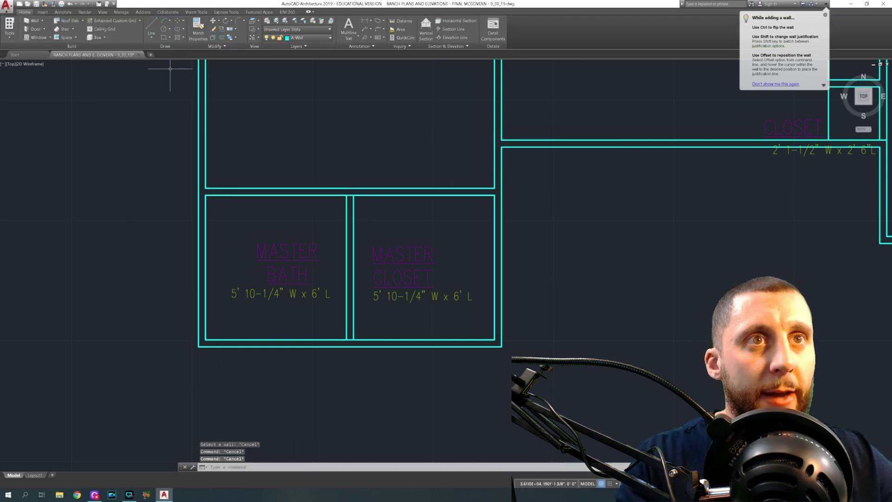
Step: Add a matching center-justified wall between the Master Bath and Master Closet, from their top wall to the bottom exterior wall
click(229, 118)
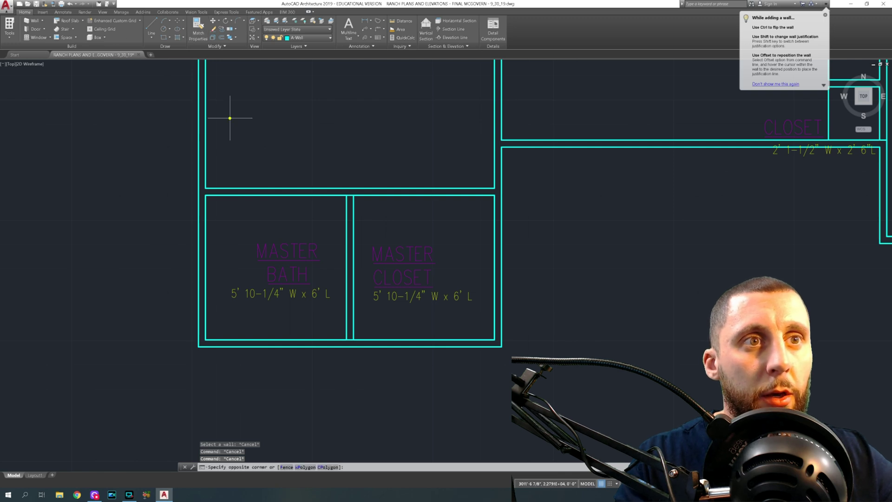
click(179, 131)
click(149, 30)
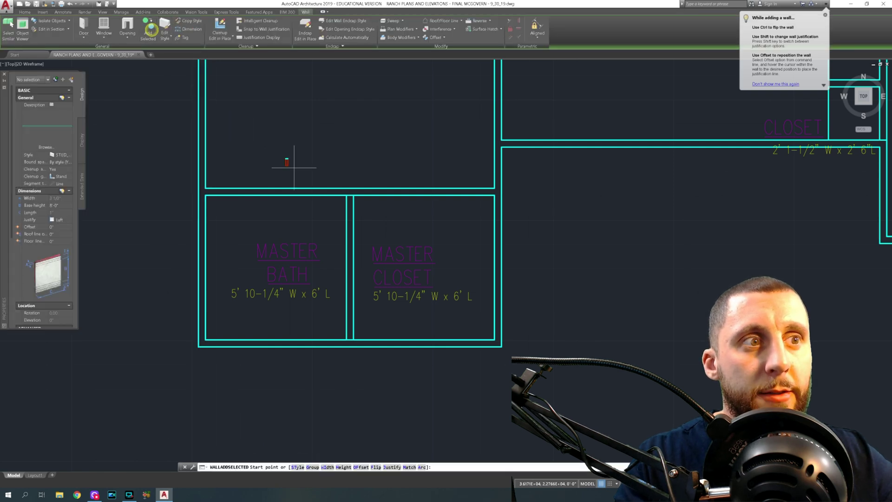
click(349, 195)
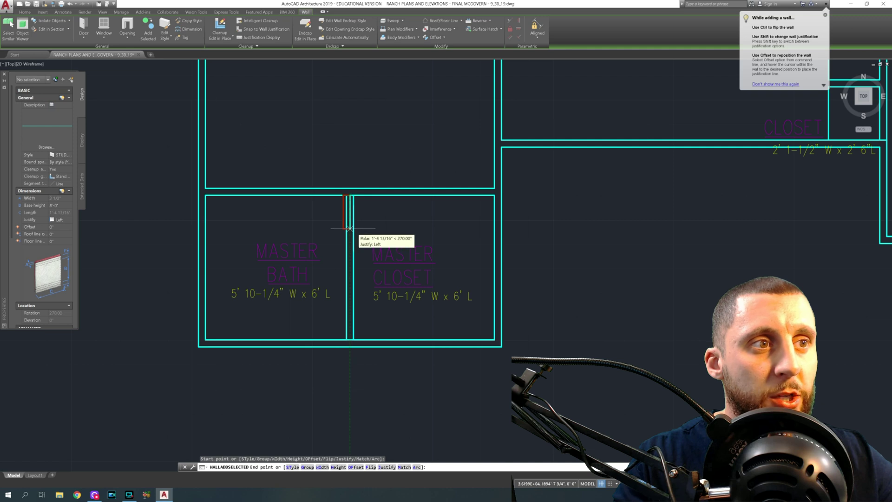
key(shift)
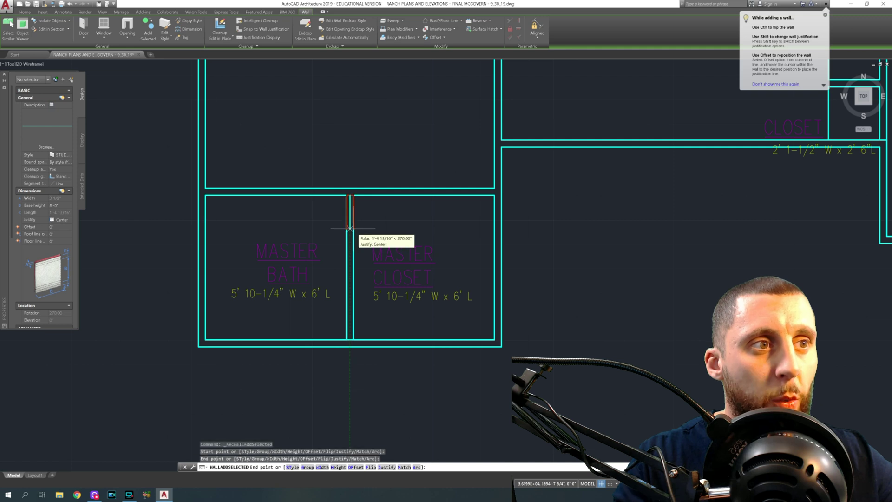
click(350, 340)
key(Escape)
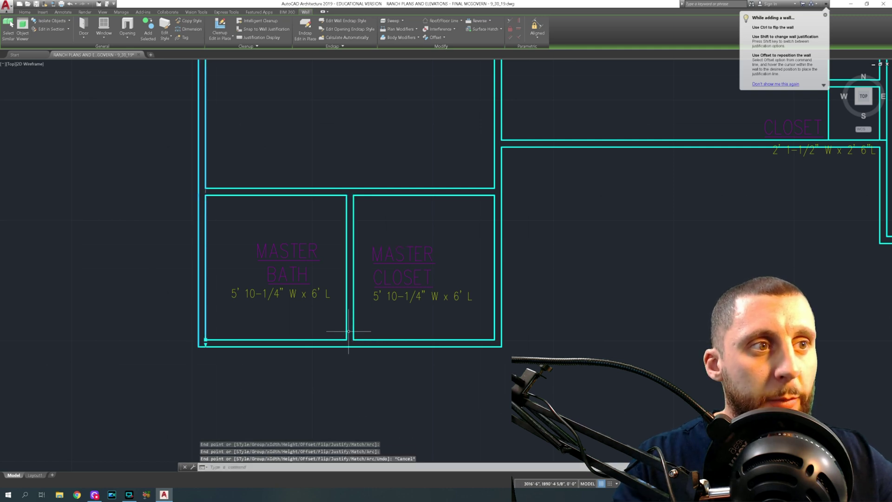
key(Escape)
key(Escape)
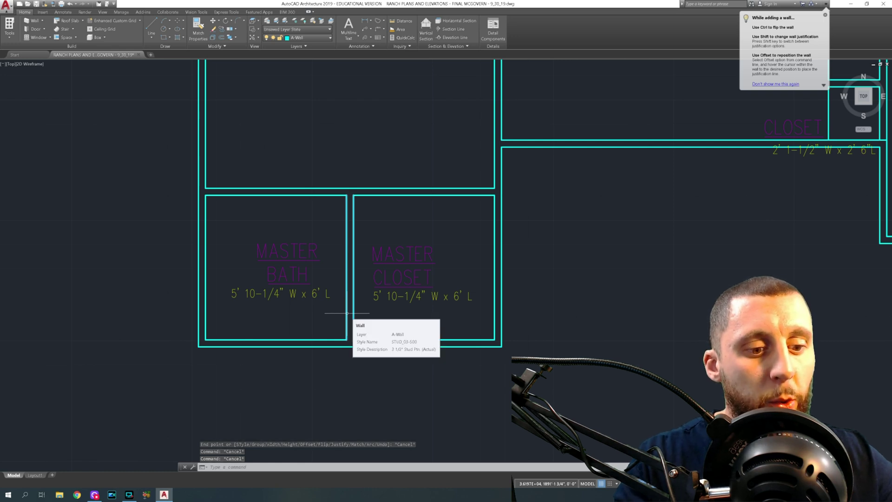
Step: Erase the Master Bath and Master Closet polyline rectangles, keeping their labels and the new walls
click(346, 313)
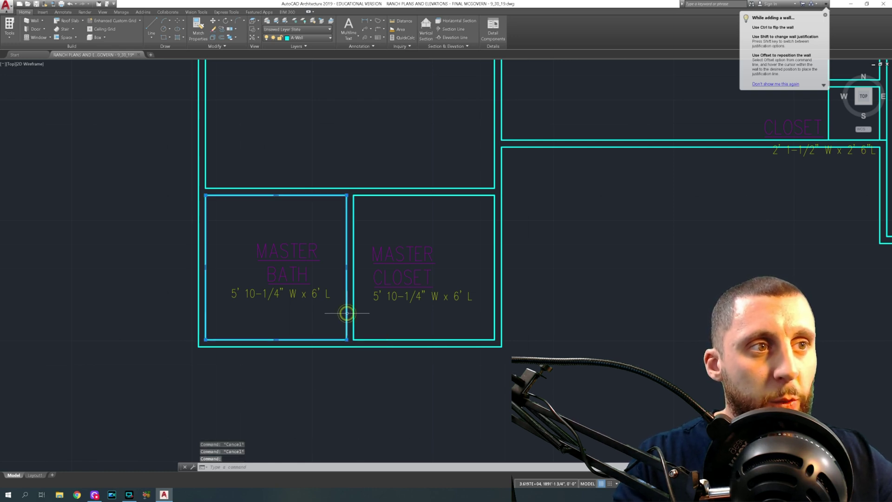
key(Delete)
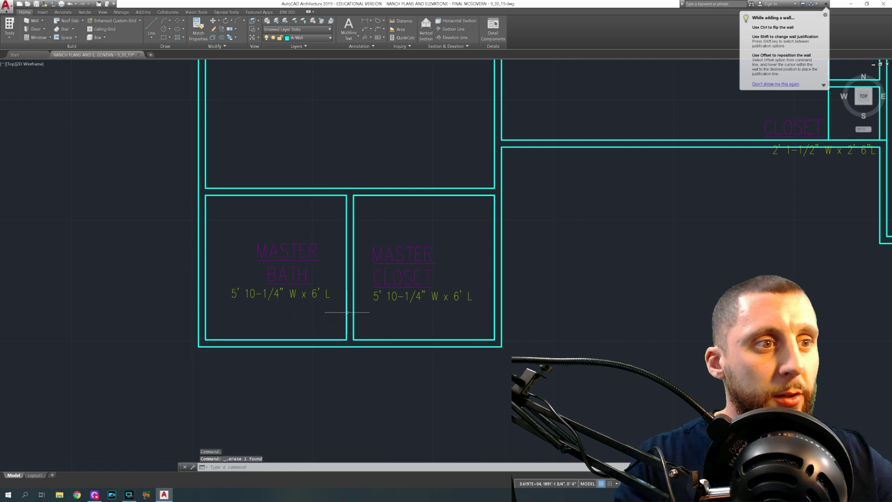
click(353, 280)
key(Delete)
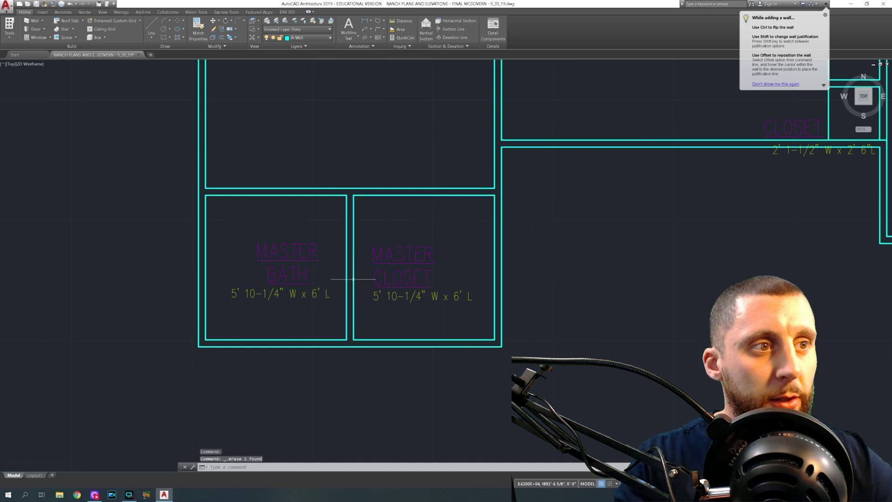
Step: Copy the Bedroom #2 name and size labels into the open area above Bedroom #2
scroll(355, 272, down, 2)
middle_drag(359, 263, 252, 274)
scroll(277, 310, down, 2)
middle_drag(353, 303, 284, 342)
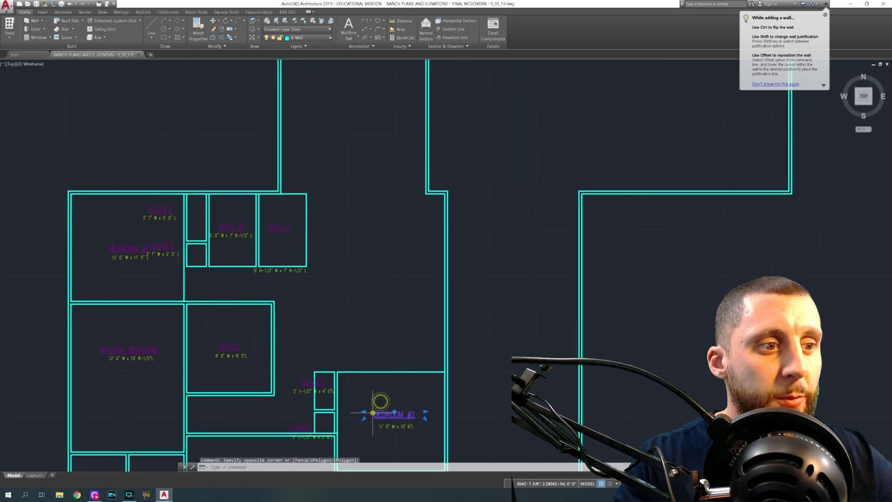
click(390, 414)
middle_drag(393, 409, 393, 412)
click(397, 420)
key(ctrl+c)
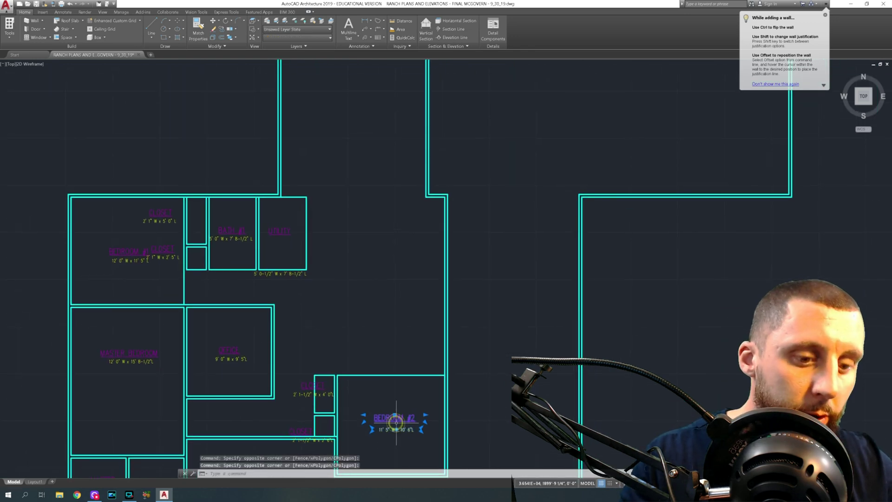
key(ctrl+v)
click(360, 313)
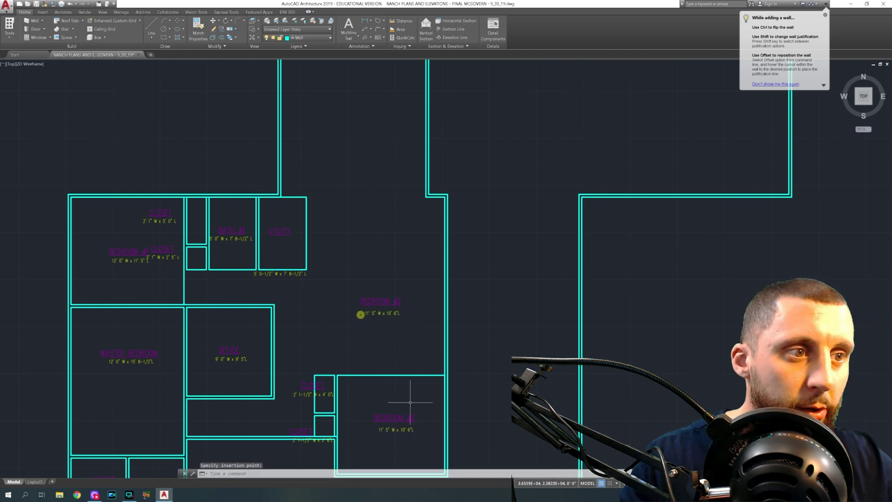
Step: Move the size text inside Bedroom #2 up slightly, closer to the room name
middle_drag(405, 418, 358, 319)
scroll(364, 324, up, 5)
click(364, 328)
text(m)
key(Return)
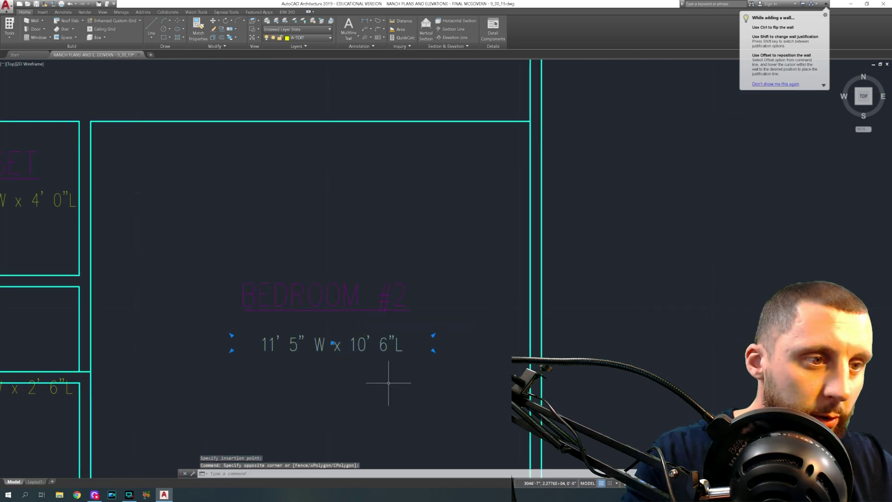
click(393, 380)
click(382, 361)
scroll(309, 362, down, 3)
Step: Examine the text properties of the name and size labels of the lower closet beside Bedroom #2
middle_drag(309, 363, 459, 322)
click(233, 310)
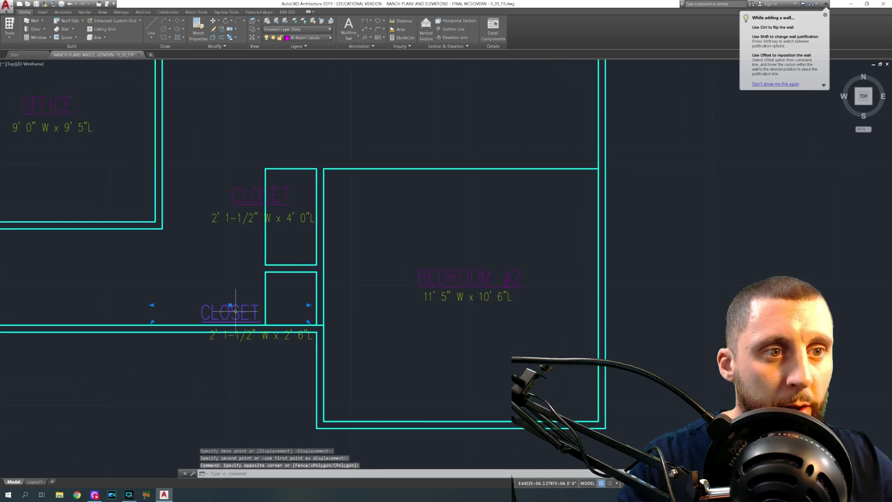
right_click(235, 311)
click(275, 449)
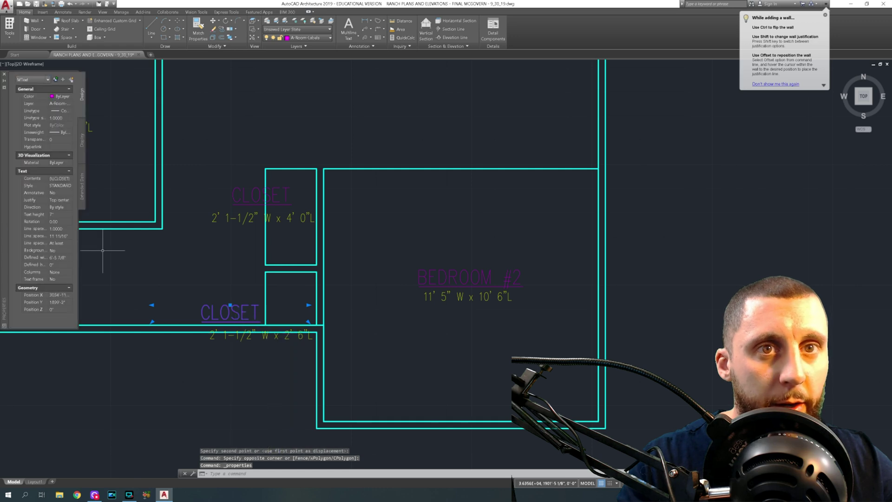
key(Escape)
key(Escape)
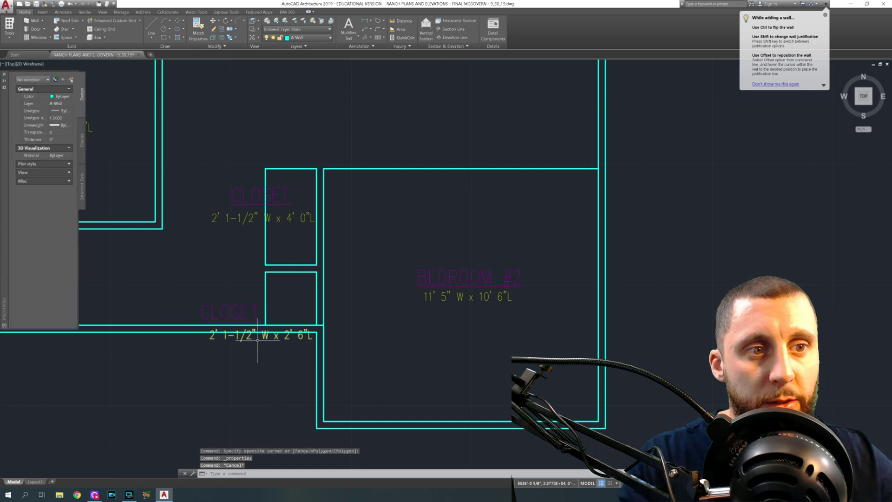
click(247, 335)
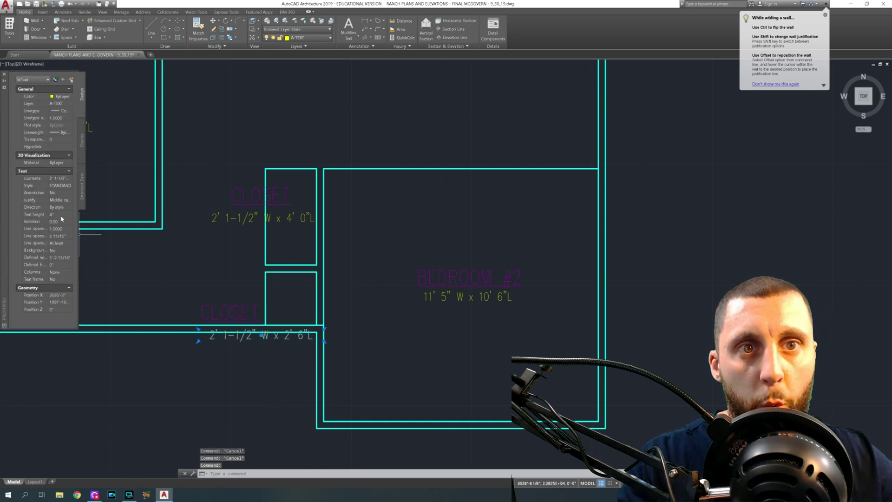
key(Escape)
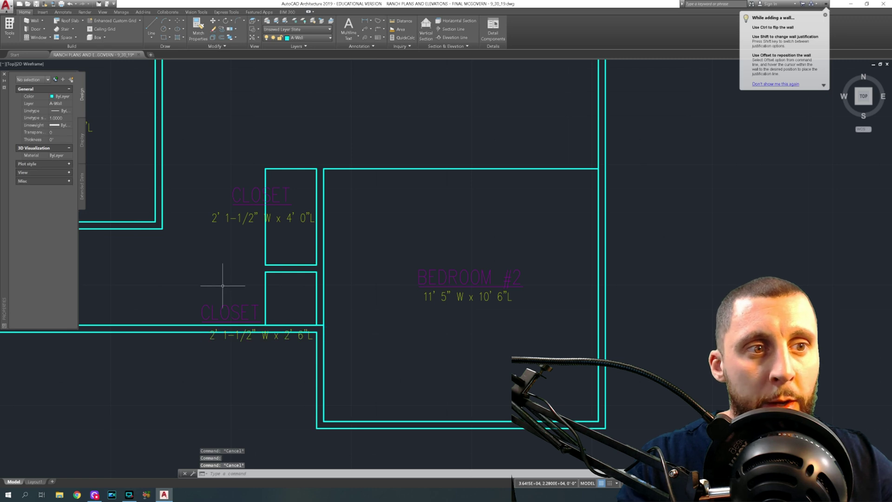
click(249, 336)
click(237, 314)
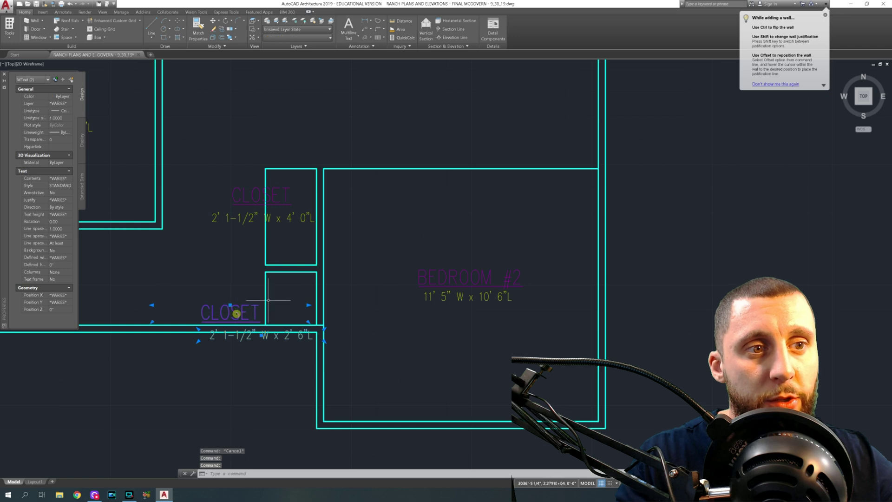
key(Escape)
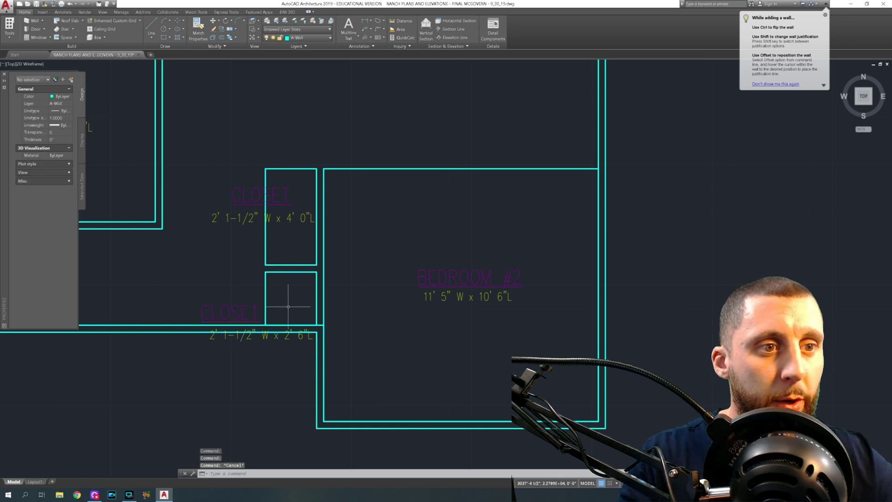
Step: Erase the name label of the lower closet beside Bedroom #2 and open its size text for editing
click(259, 297)
click(236, 312)
key(Delete)
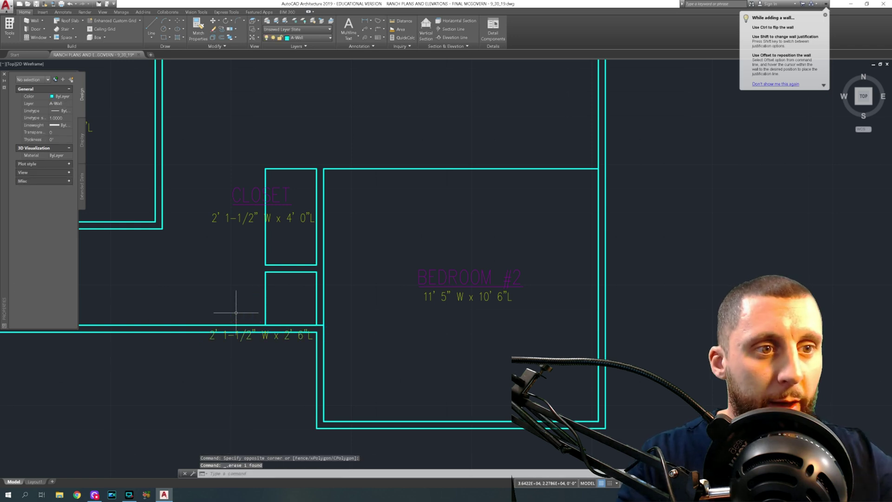
click(241, 336)
click(241, 336)
click(241, 337)
click(241, 338)
double_click(241, 337)
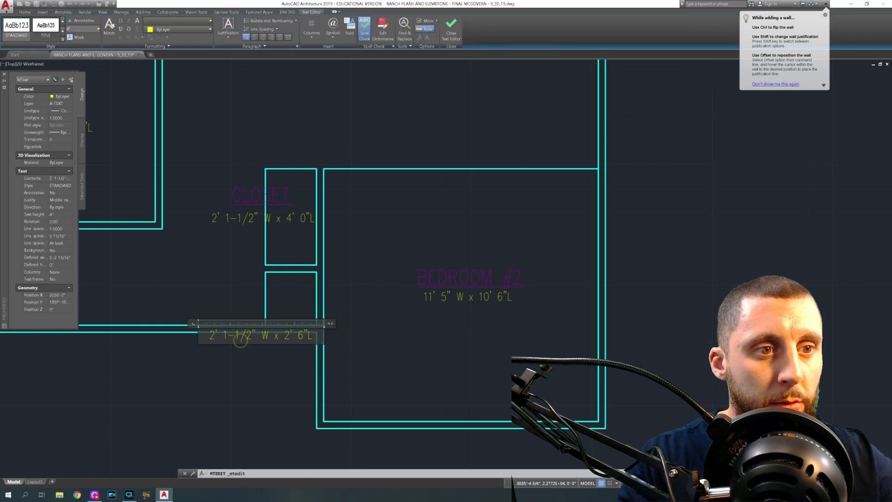
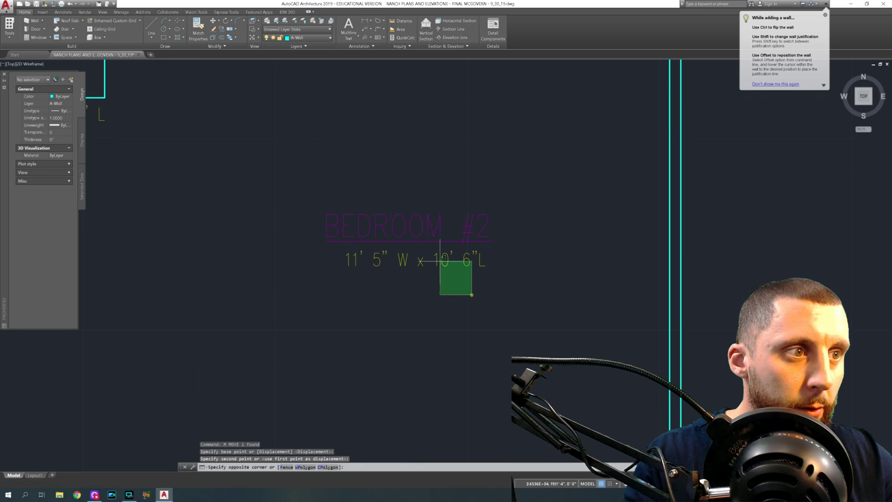
Step: Change the copied BEDROOM #2 label in the open area to KITCHEN
key(Escape)
click(431, 229)
double_click(430, 229)
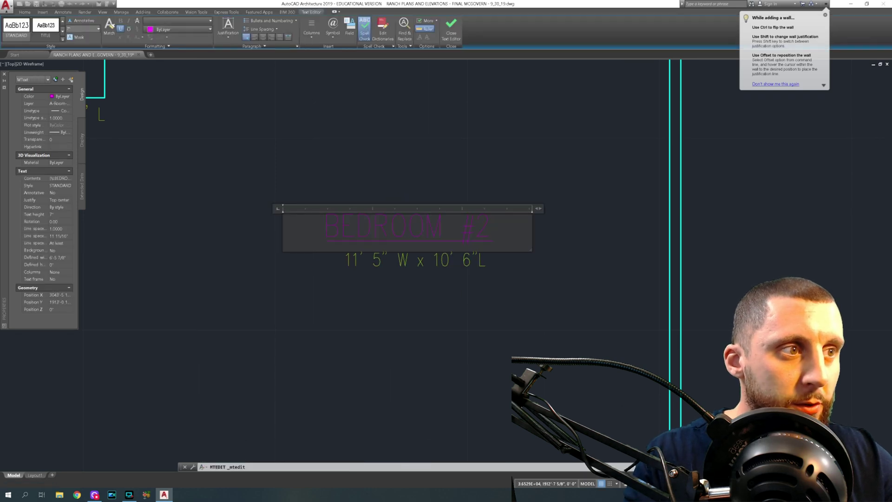
text(KITCHEN)
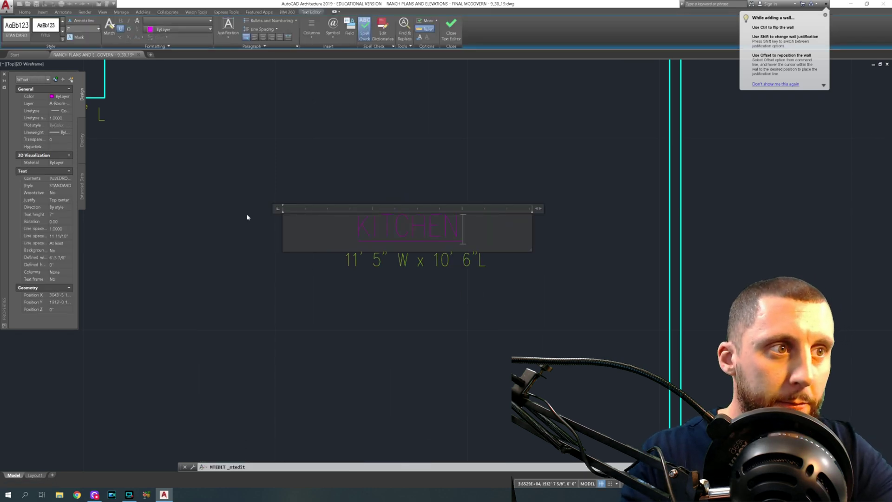
click(343, 288)
Step: Copy the KITCHEN label with its size text into the upper room extension and into the open area just above the original
scroll(342, 288, down, 4)
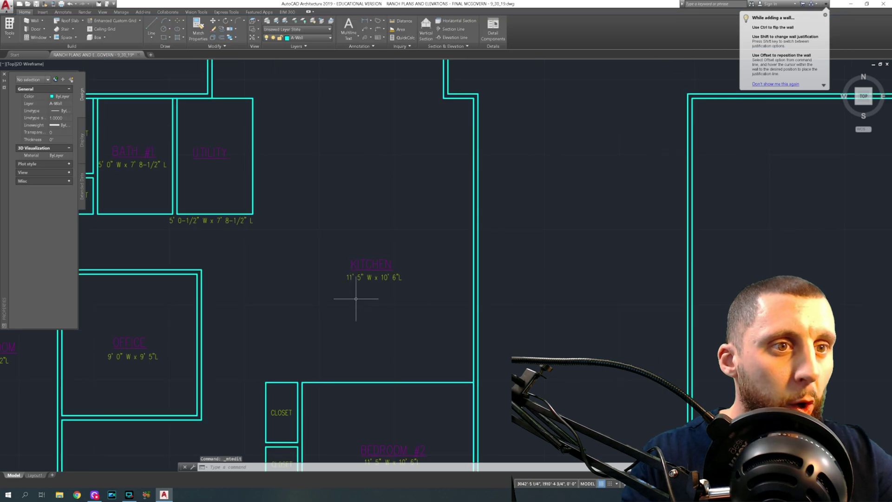
click(371, 264)
key(ctrl+c)
key(ctrl+v)
scroll(353, 274, down, 2)
middle_drag(352, 263, 349, 367)
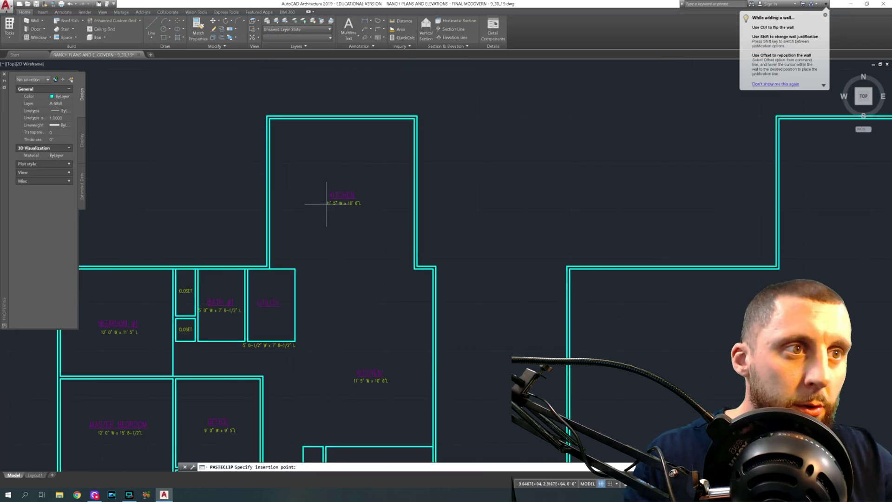
click(325, 193)
scroll(332, 188, up, 4)
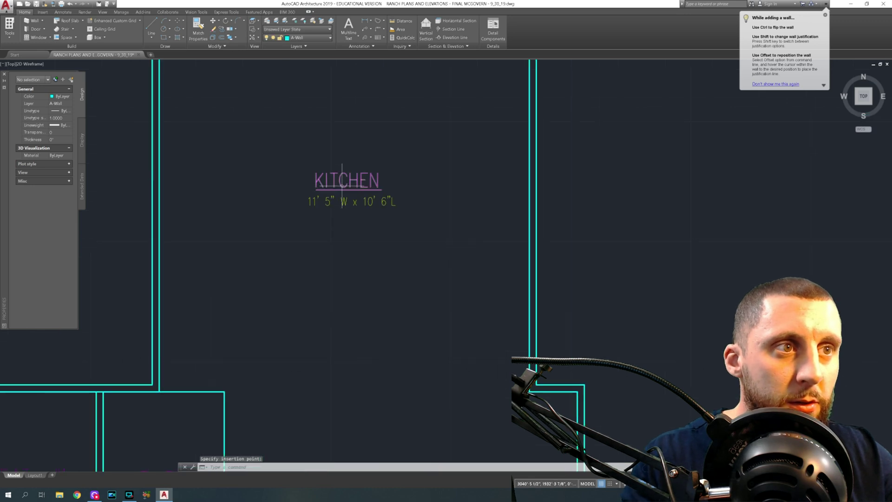
key(ctrl+v)
scroll(370, 271, down, 3)
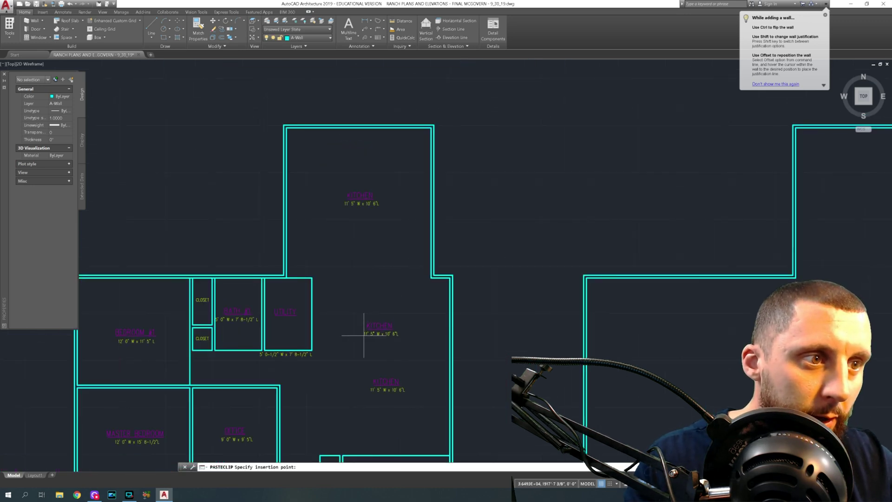
click(369, 314)
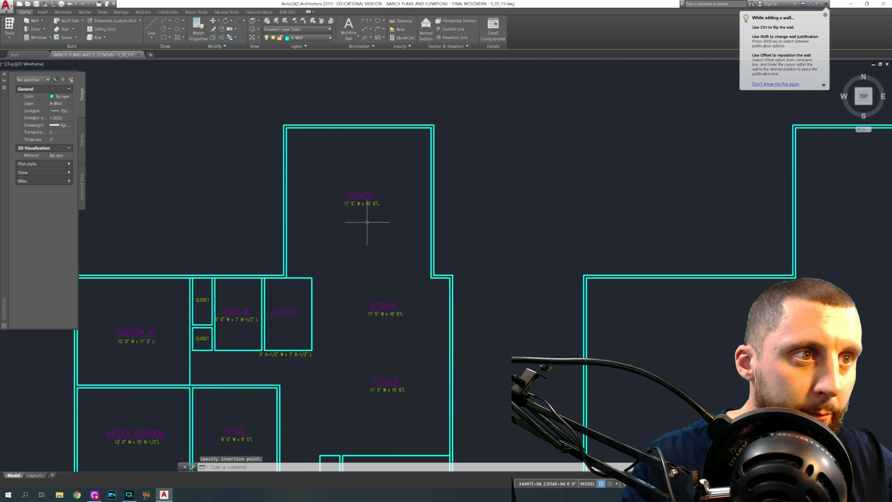
Step: Change the copied KITCHEN label in the upper room extension to DINING
scroll(365, 207, up, 4)
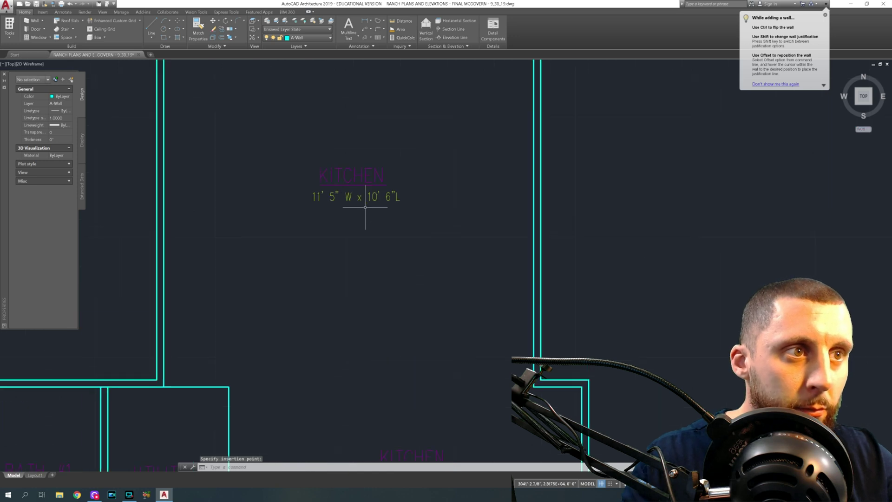
click(344, 176)
double_click(345, 176)
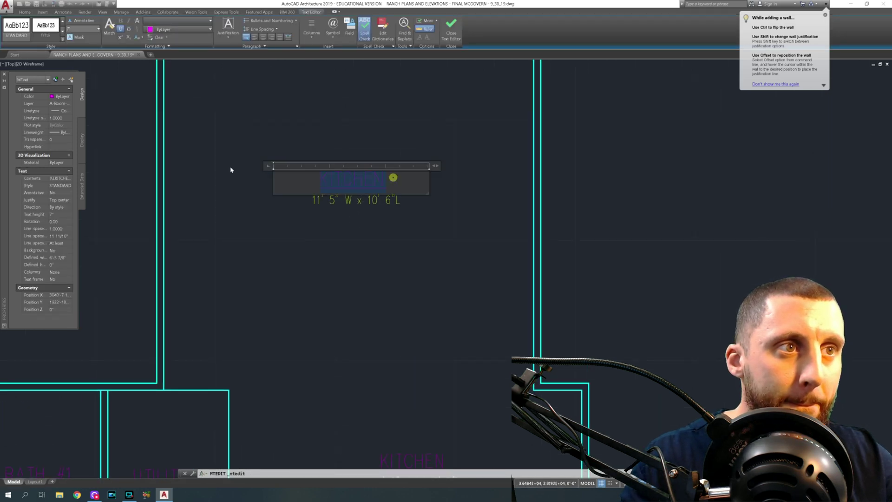
text(DINING)
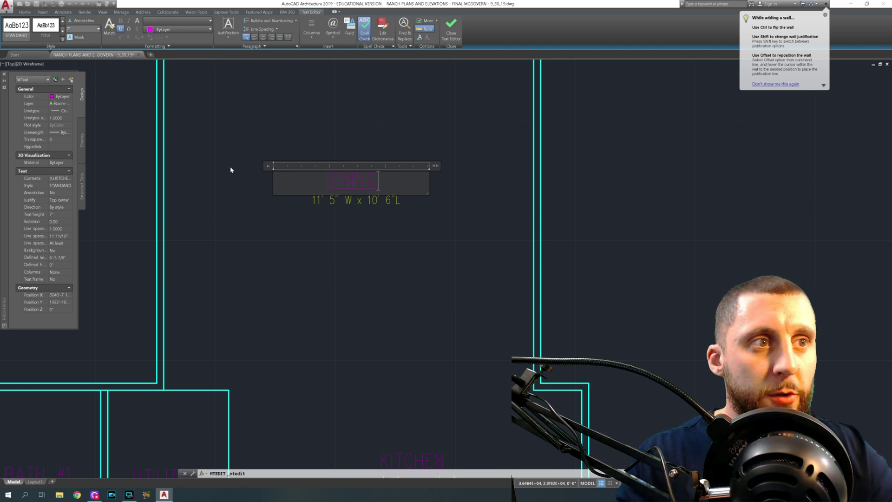
click(310, 200)
Step: Change the copied KITCHEN label in the open area above the original to DINING ROOM
scroll(368, 223, down, 3)
middle_drag(368, 223, 297, 87)
scroll(297, 88, up, 4)
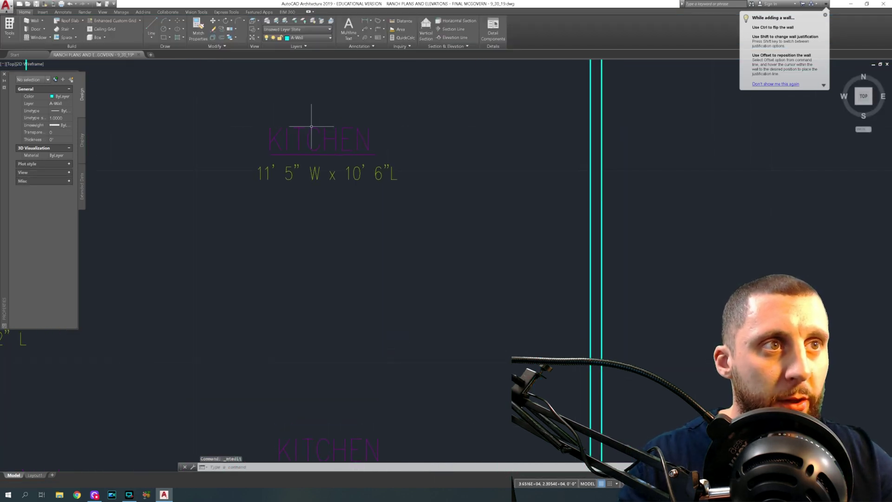
double_click(312, 128)
click(380, 139)
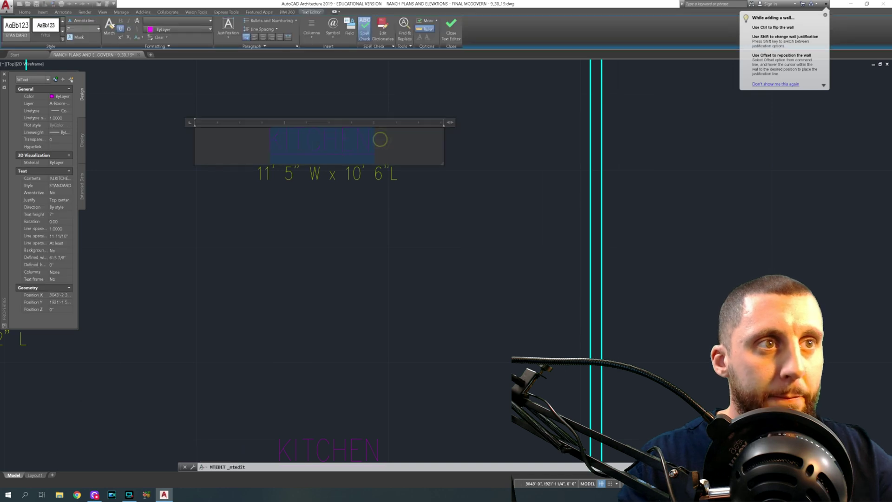
text(DINING ROOM)
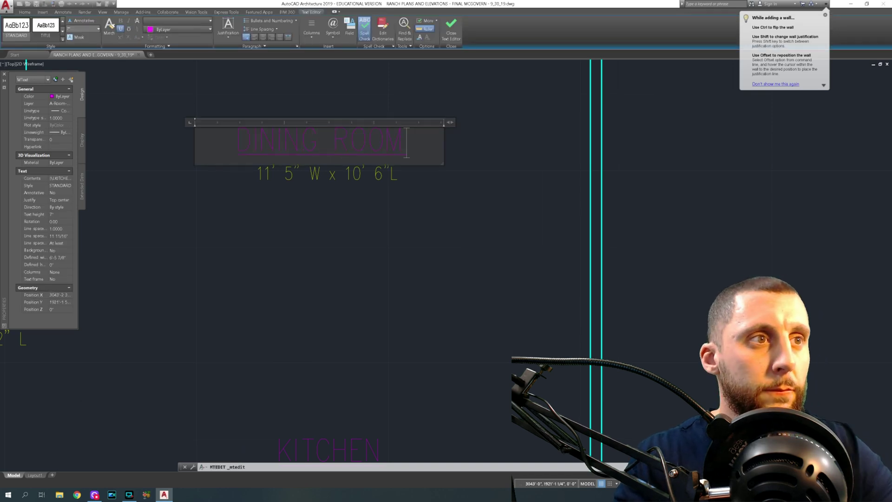
click(334, 237)
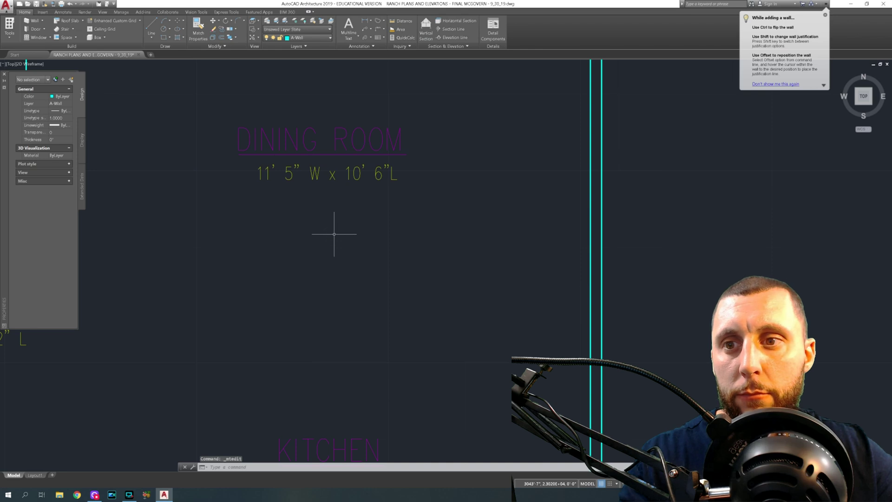
scroll(334, 234, down, 8)
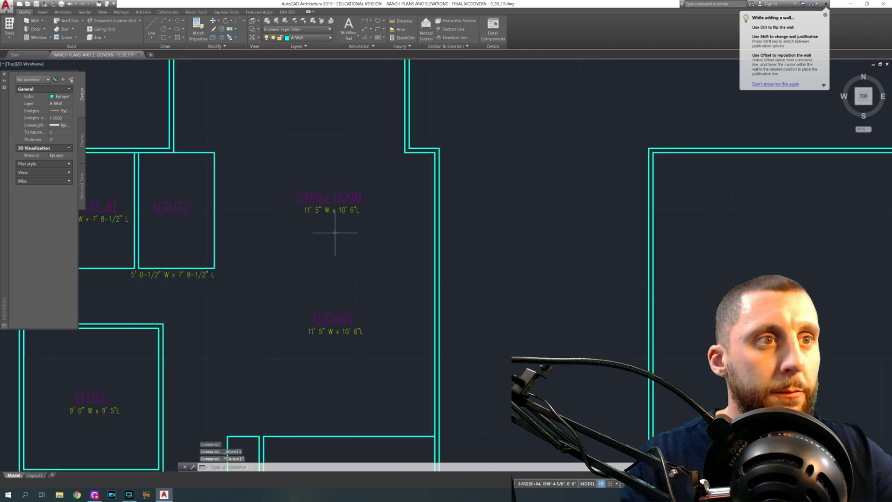
key(Escape)
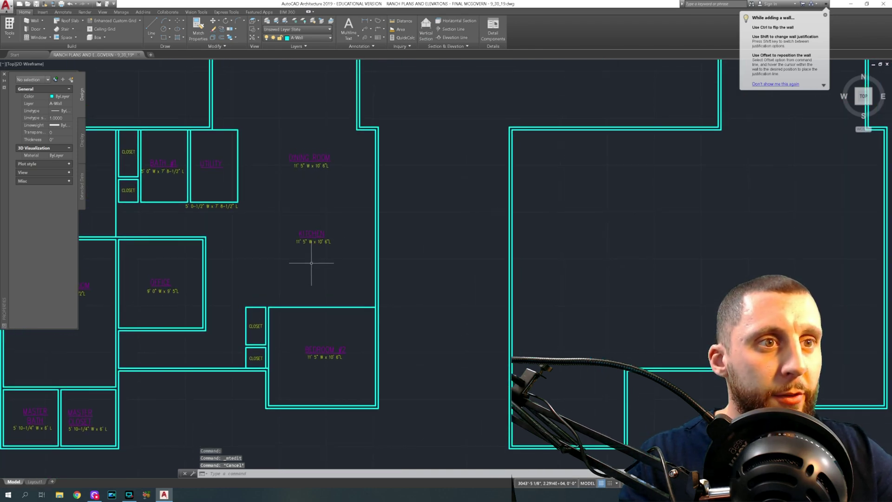
Step: Draw a horizontal line from the office's upper outer corner across the kitchen, ending at the inner face of the exterior wall
click(155, 21)
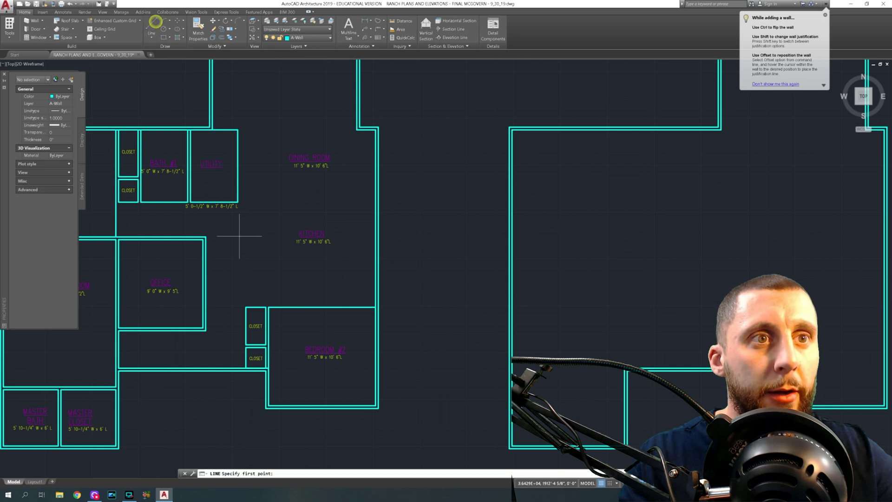
click(206, 237)
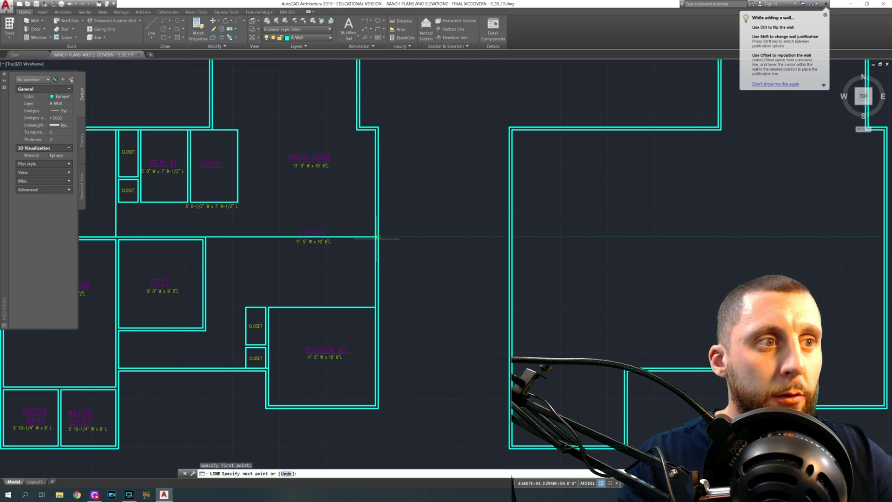
scroll(376, 237, up, 8)
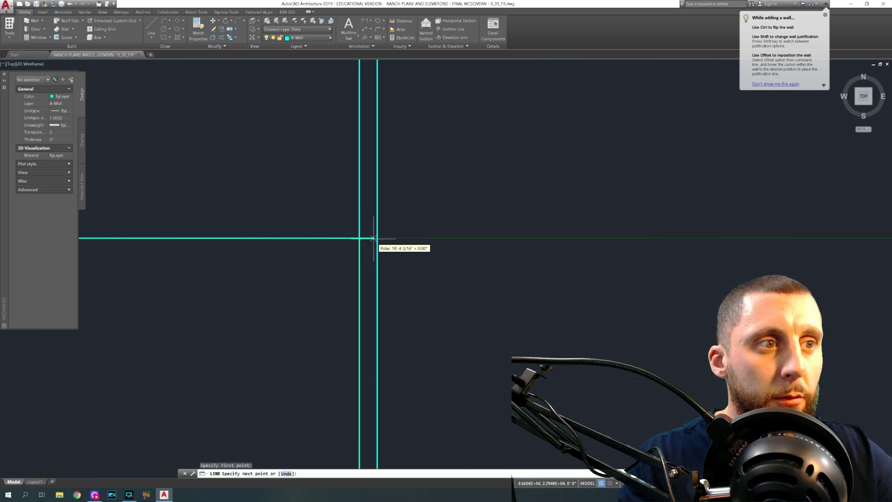
click(377, 238)
key(Escape)
click(370, 243)
click(364, 224)
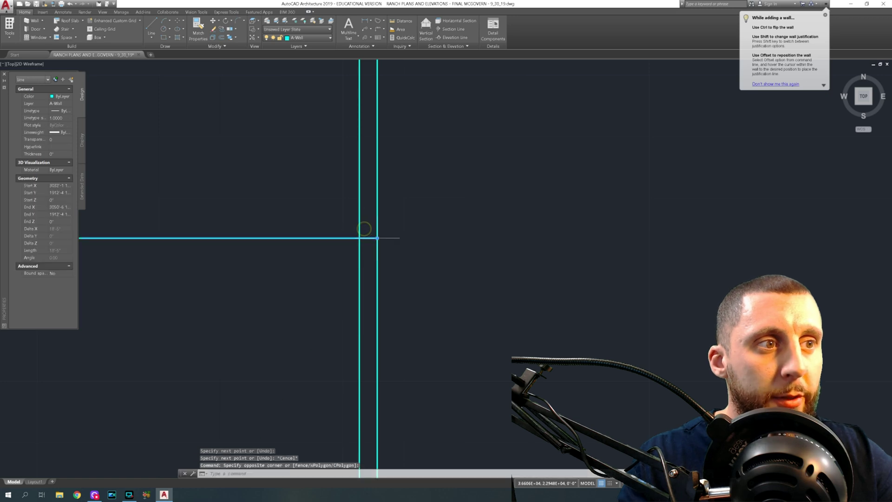
click(378, 238)
click(360, 238)
scroll(361, 239, down, 6)
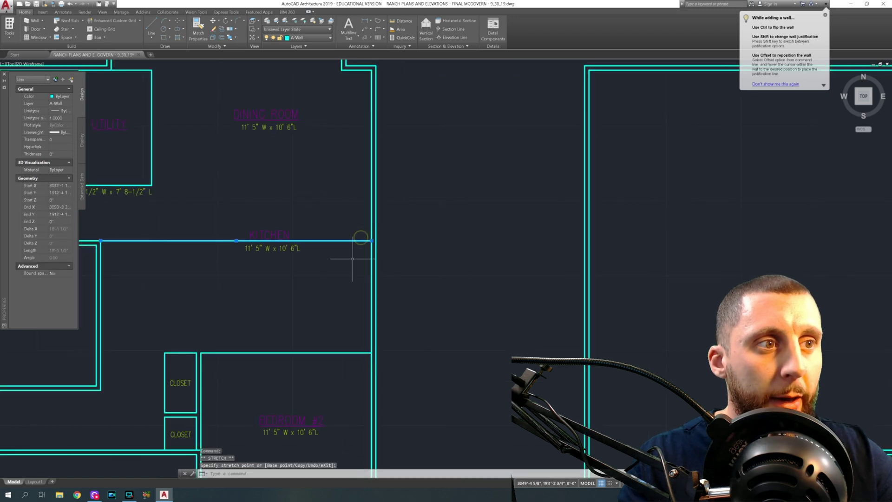
key(Escape)
Step: Check the length of the horizontal line across the kitchen
click(261, 219)
click(242, 240)
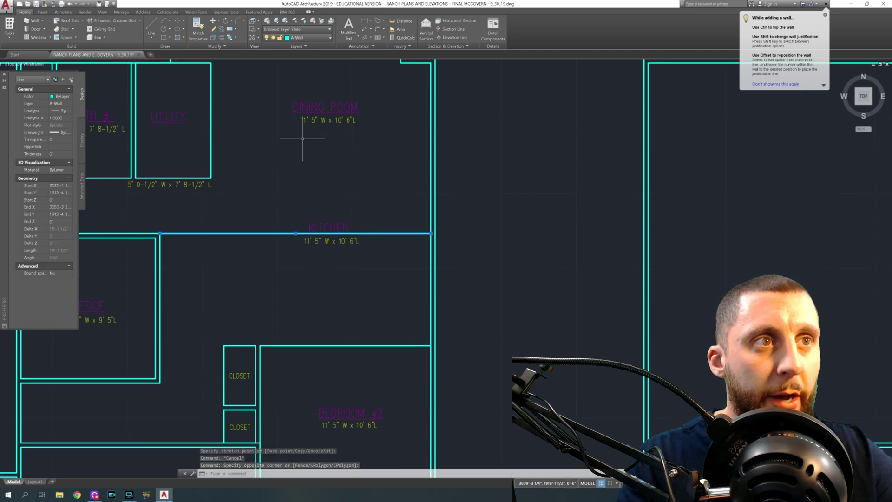
click(286, 256)
key(Escape)
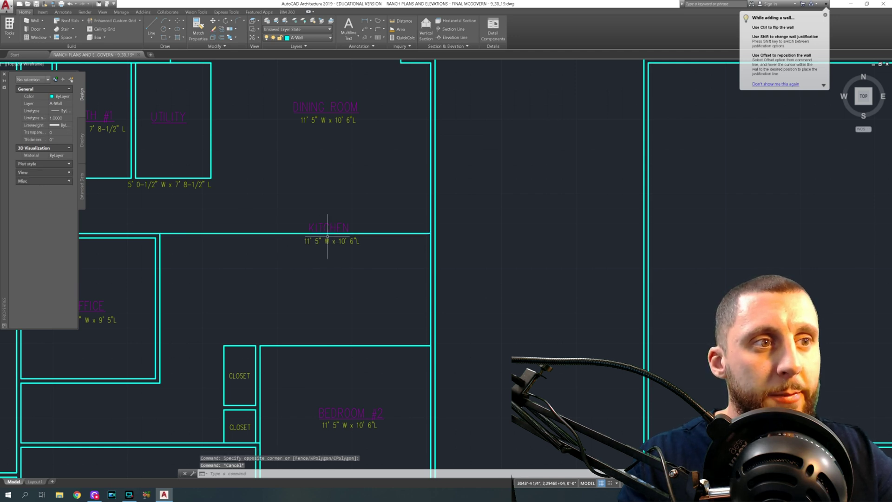
scroll(327, 236, up, 5)
scroll(327, 250, down, 6)
scroll(329, 242, up, 2)
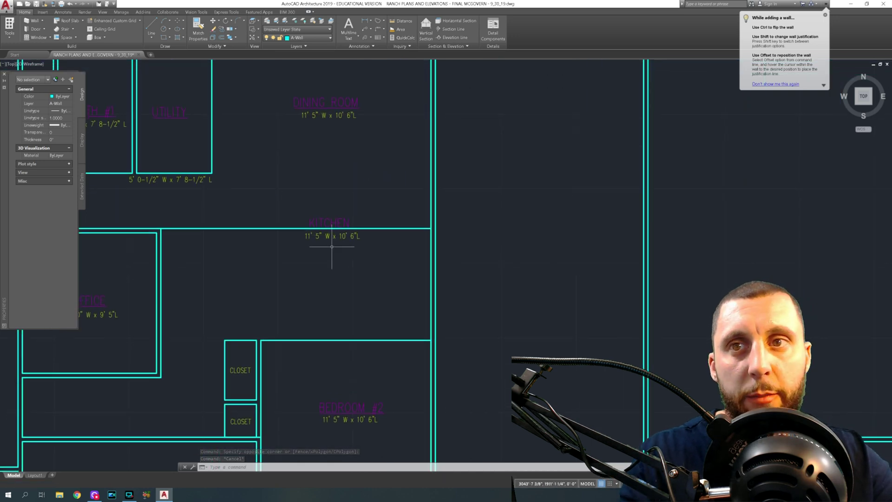
double_click(328, 236)
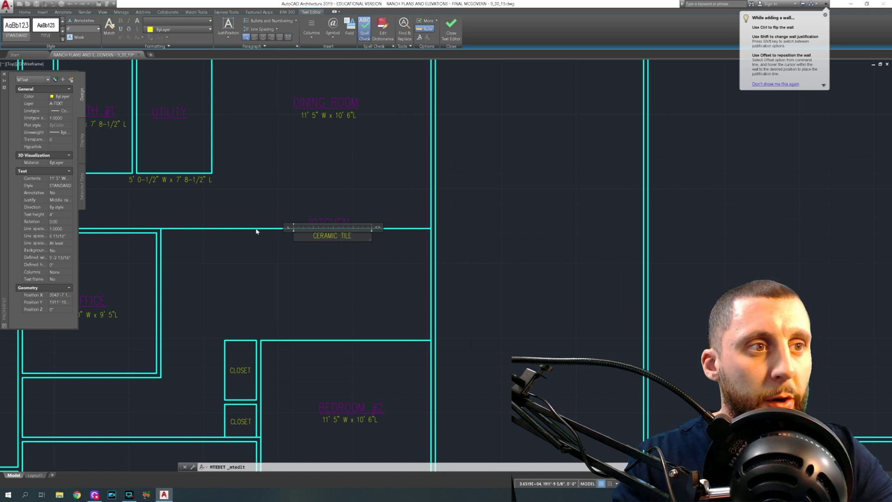
key(Escape)
click(482, 248)
click(318, 235)
key(Escape)
key(Escape)
Step: Set the width in the KITCHEN size text to 18' 1-1/2", using the horizontal line as reference
click(255, 228)
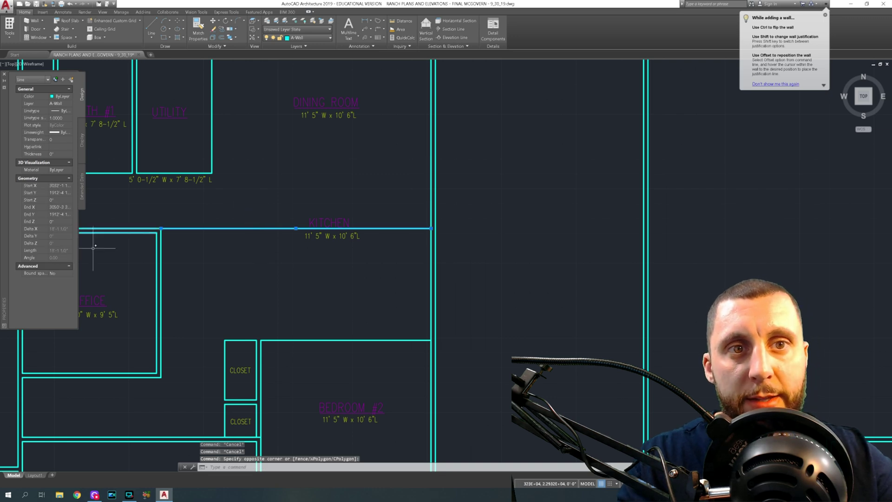
double_click(332, 235)
key(BackSpace)
text(8' )
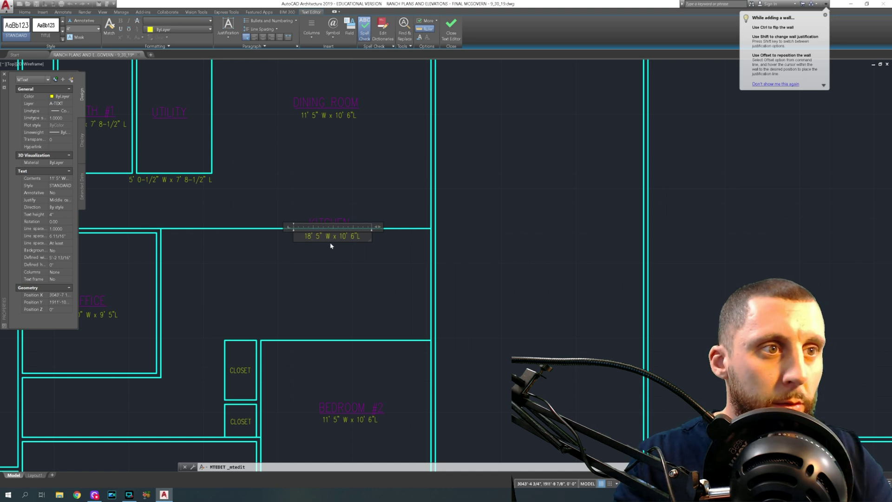
text(1-1/2)
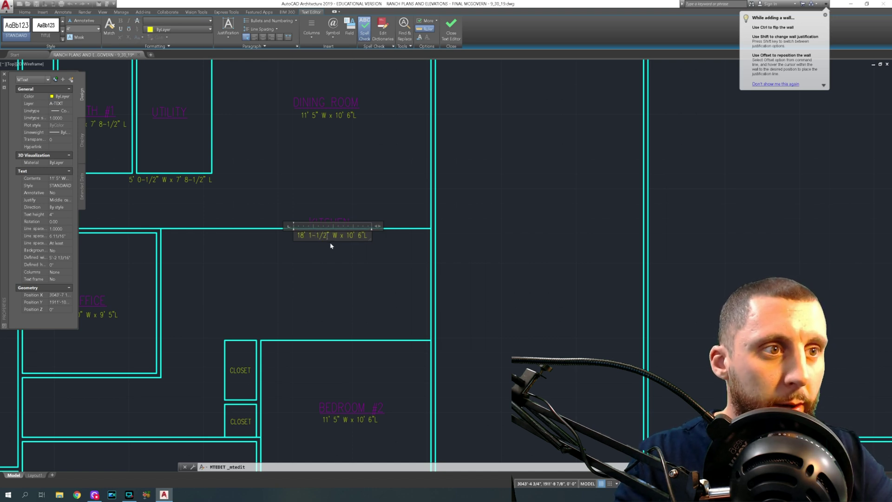
click(332, 248)
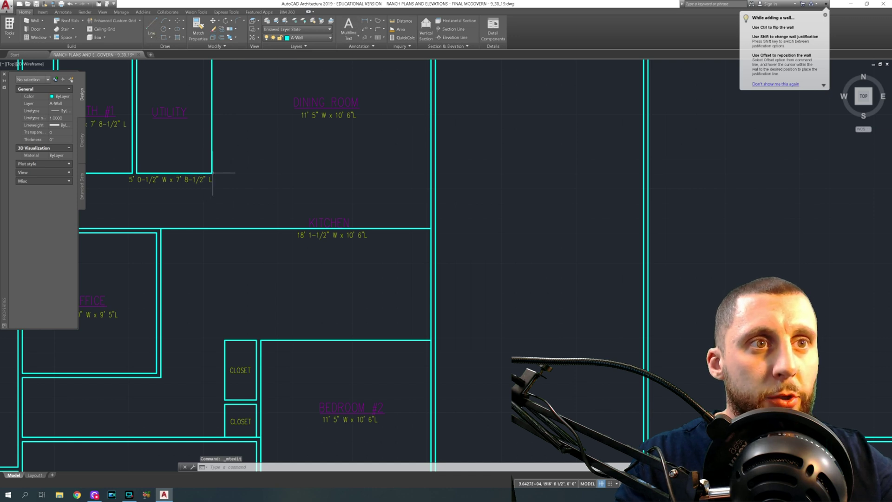
click(151, 26)
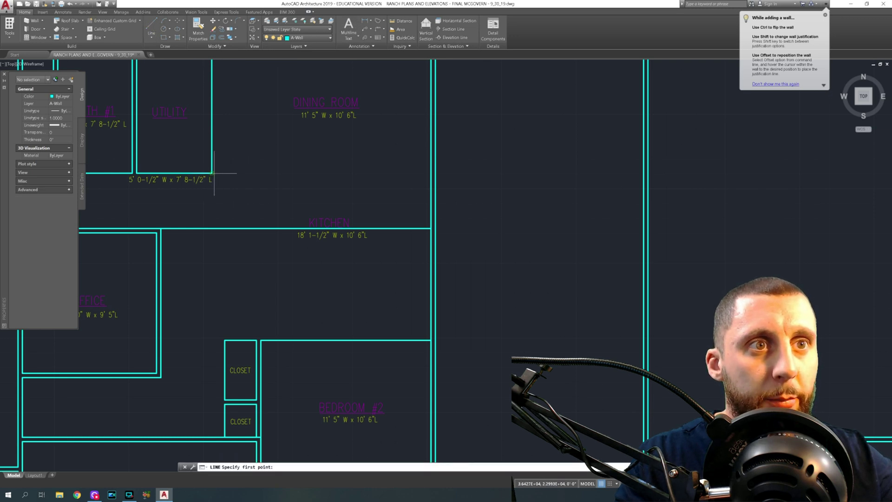
click(329, 173)
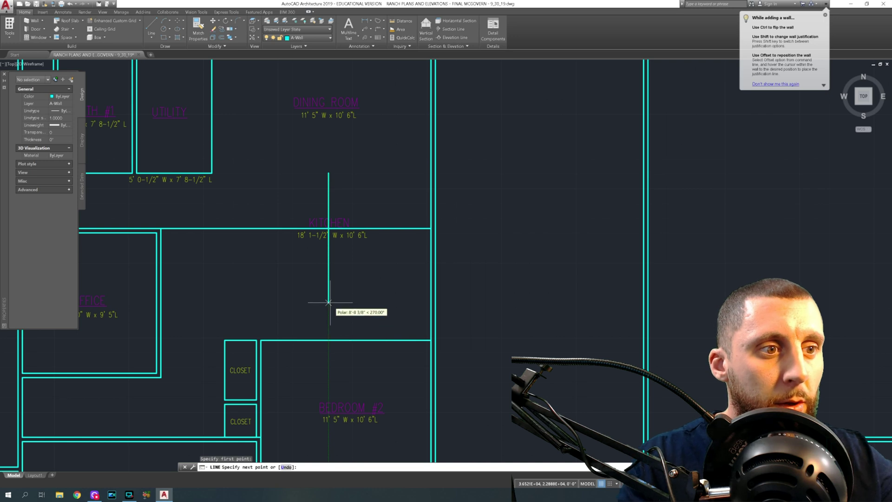
key(Escape)
Step: Add a wall matching the office wall between the two closets and Bedroom #2, running from the upper closet's corner down to the exterior wall
scroll(325, 278, down, 5)
scroll(319, 238, up, 8)
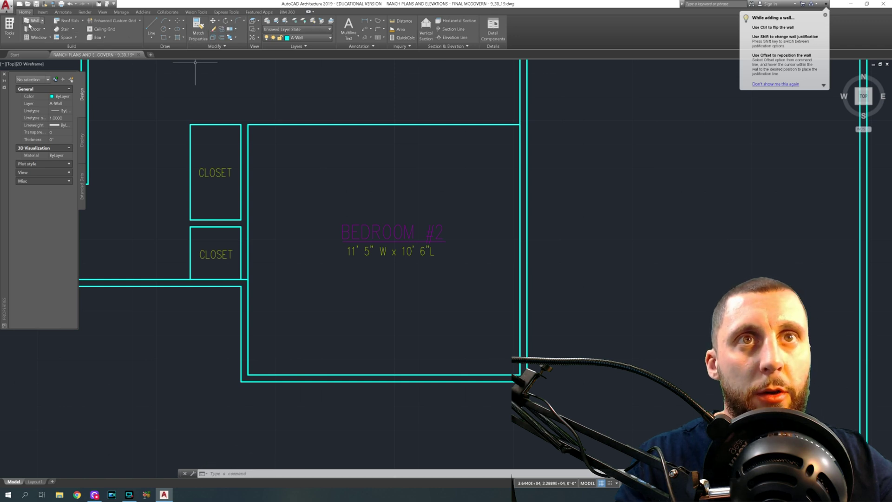
click(5, 75)
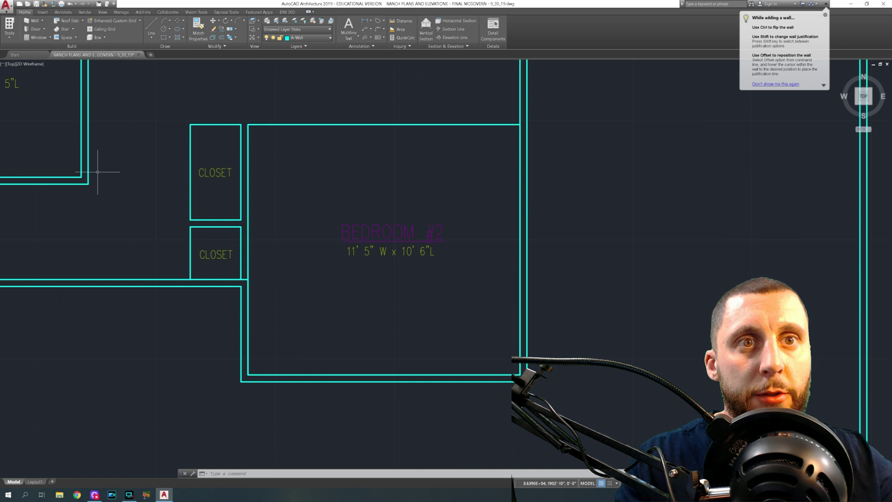
click(88, 161)
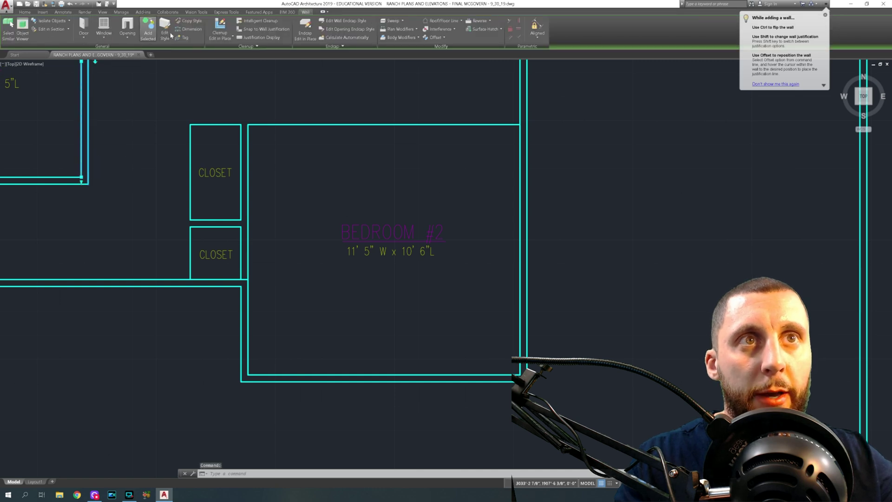
click(155, 25)
click(241, 124)
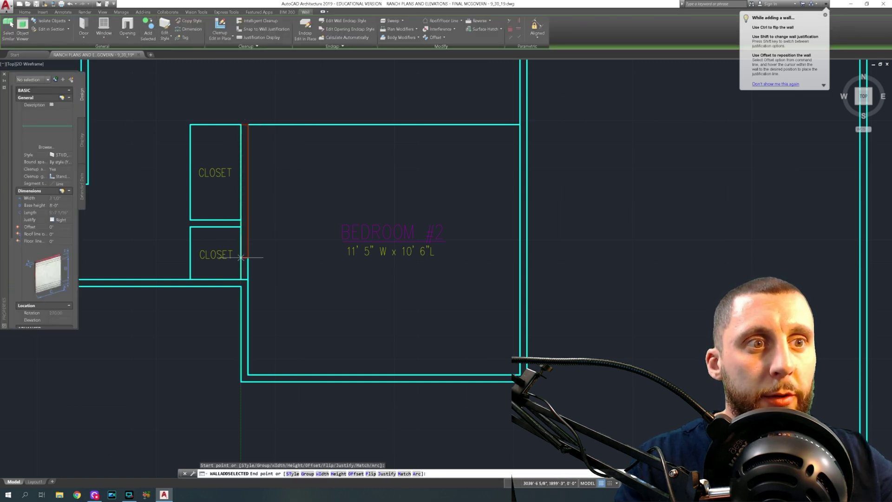
click(241, 279)
key(Escape)
key(Return)
Step: Stretch the lower end of the new closet wall to the corner of the exterior wall below it
scroll(237, 283, up, 4)
key(Escape)
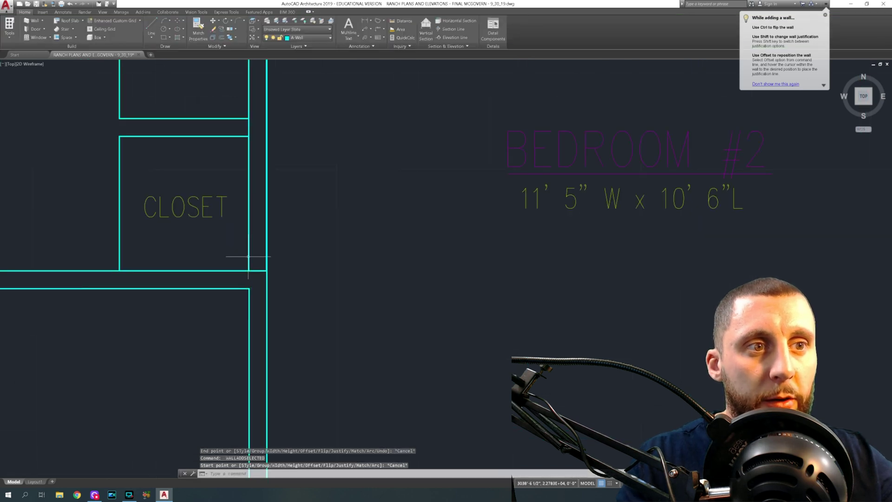
click(249, 270)
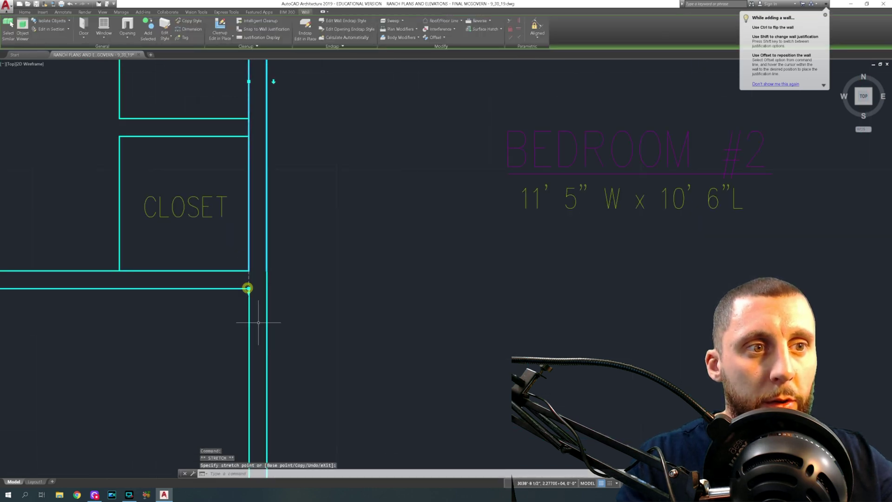
key(Escape)
scroll(251, 285, down, 3)
Step: Add walls matching the office wall along the closets' outer side and across the tops of the closet and Bedroom #2 to the exterior wall
middle_drag(262, 287, 323, 322)
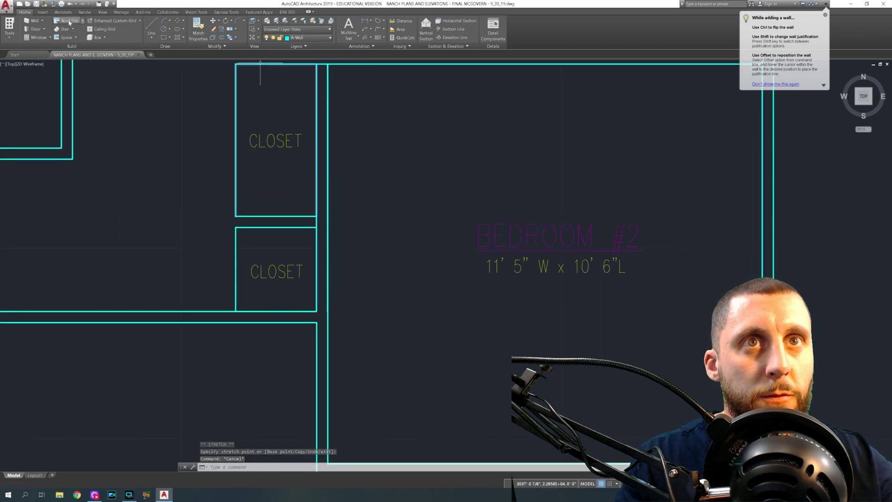
click(116, 92)
click(58, 114)
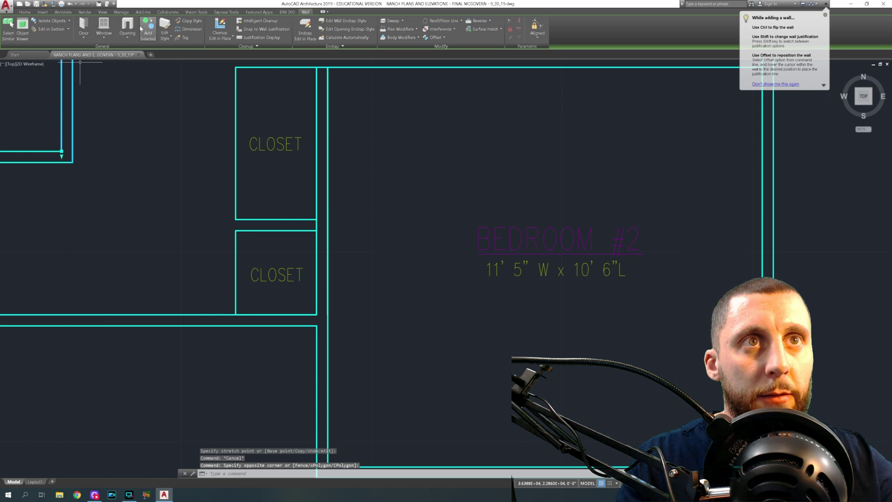
click(142, 27)
click(243, 315)
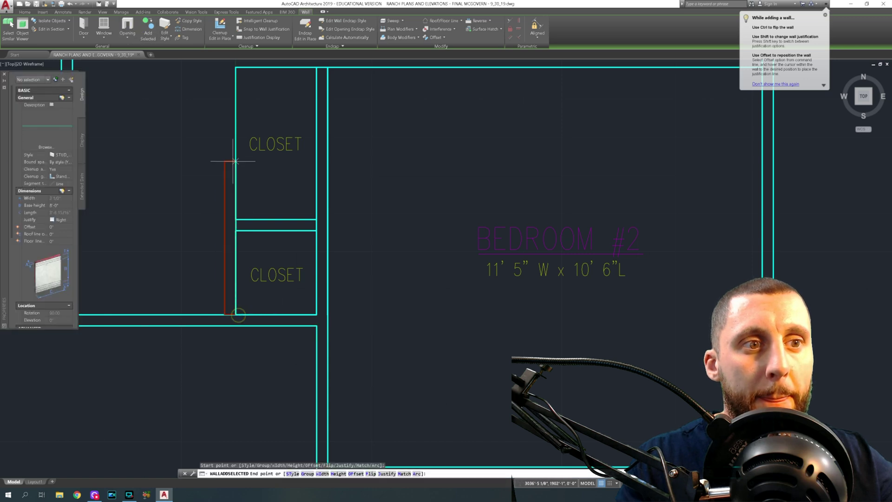
middle_drag(235, 139, 235, 187)
click(233, 114)
middle_drag(703, 116, 638, 123)
click(698, 123)
key(Escape)
key(Escape)
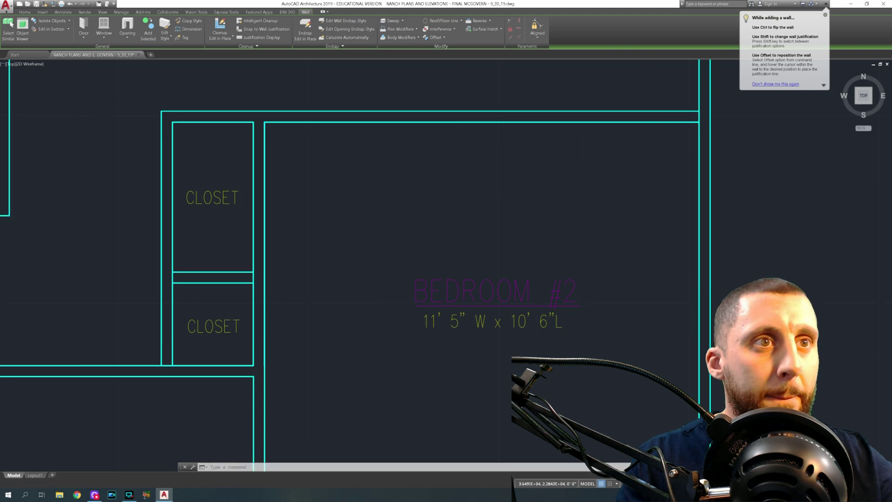
Step: Erase the upper closet's rectangle and the line along the lower closet's top edge
click(225, 120)
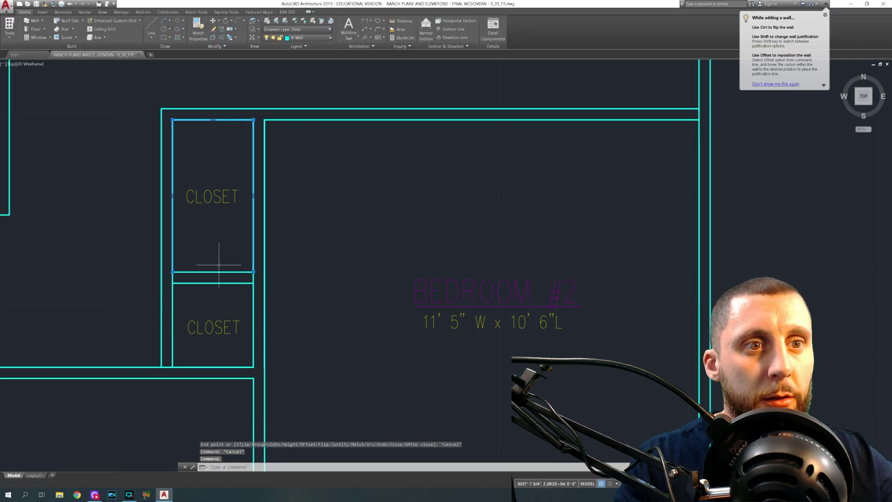
key(Delete)
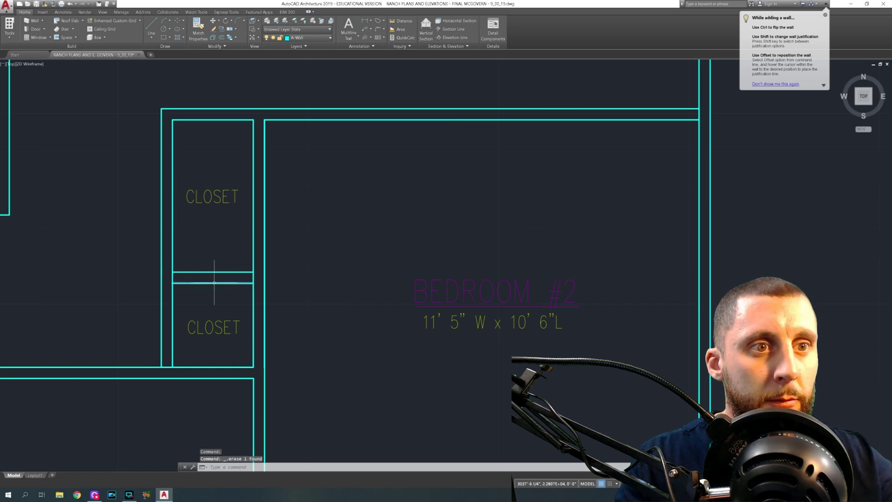
click(214, 282)
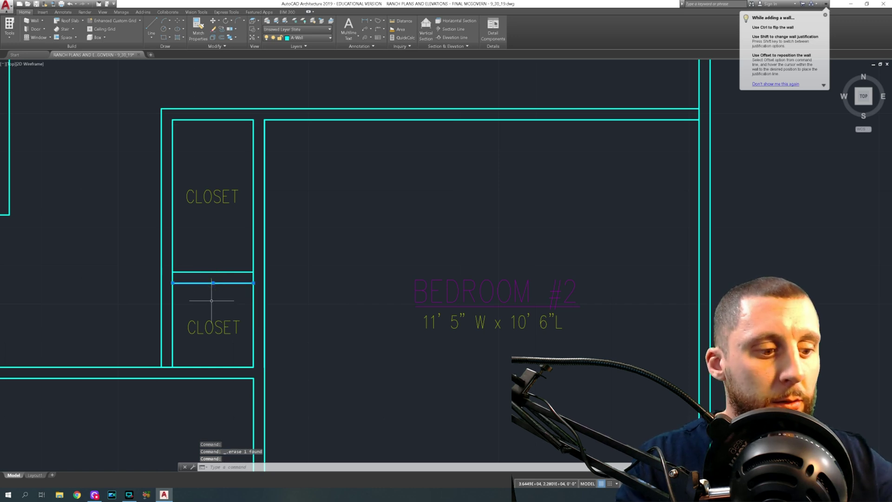
key(Escape)
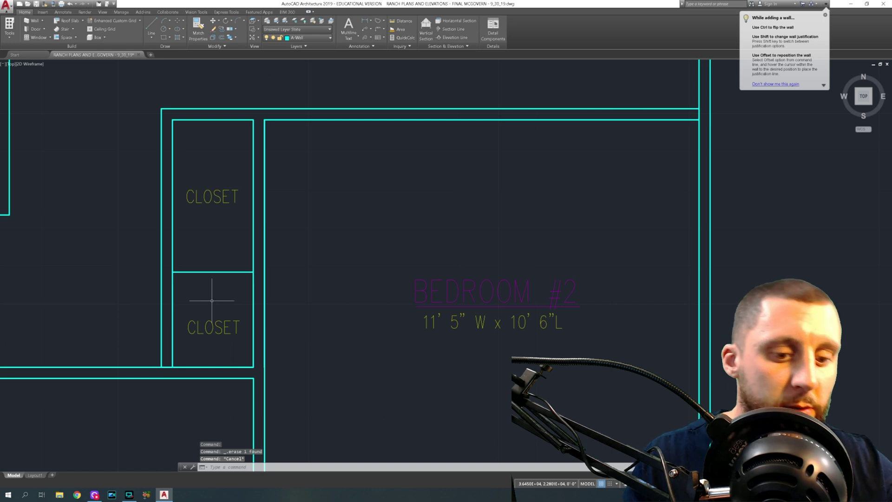
Step: Undo the last erase and add a wall matching the existing ones between the upper and lower closets
key(ctrl+z)
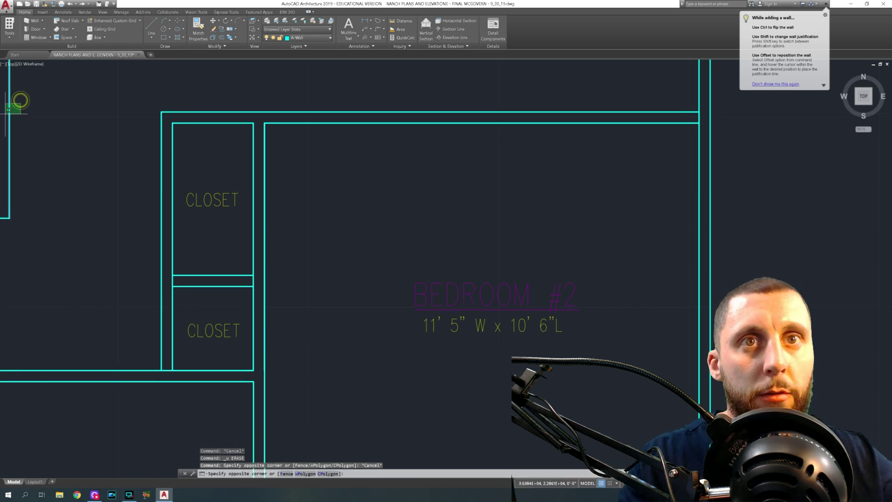
click(14, 101)
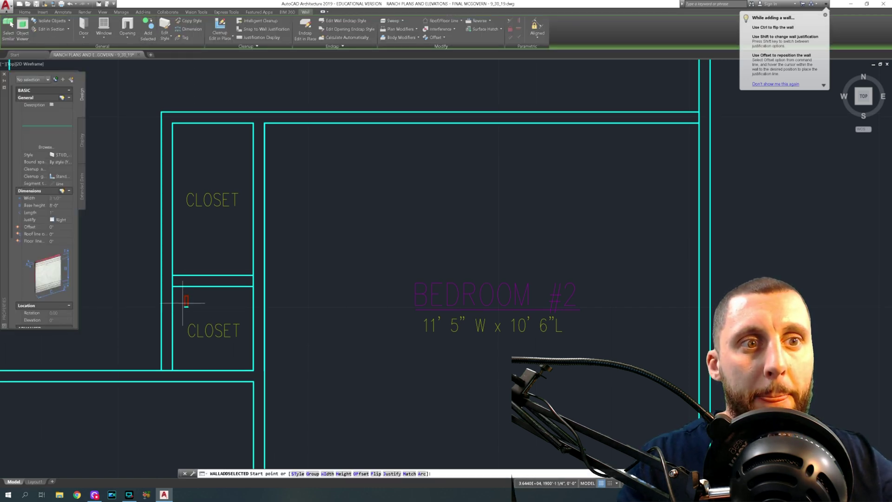
click(172, 282)
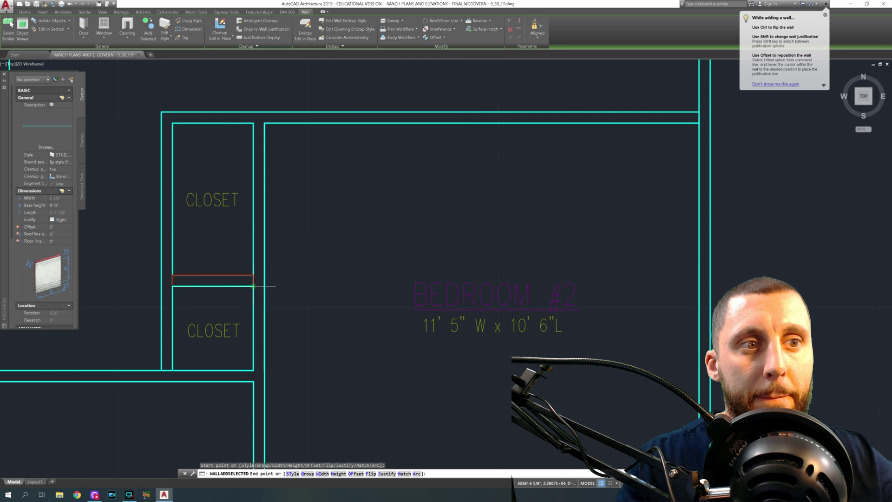
key(Escape)
key(Escape)
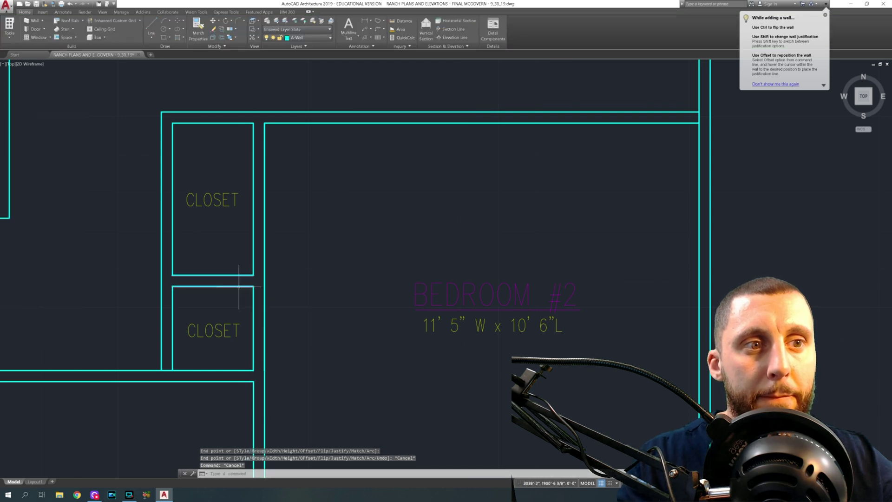
Step: Erase the leftover line along the lower closet's top edge, beneath the dividing wall
click(239, 287)
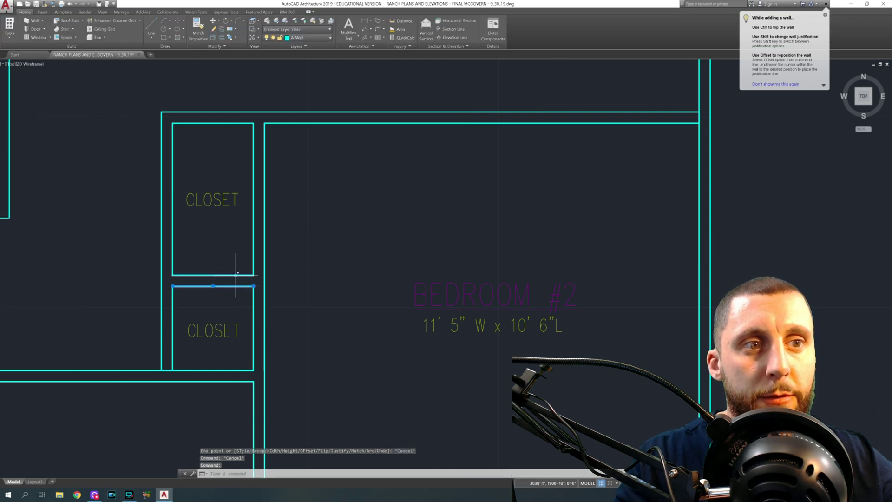
key(Escape)
key(Escape)
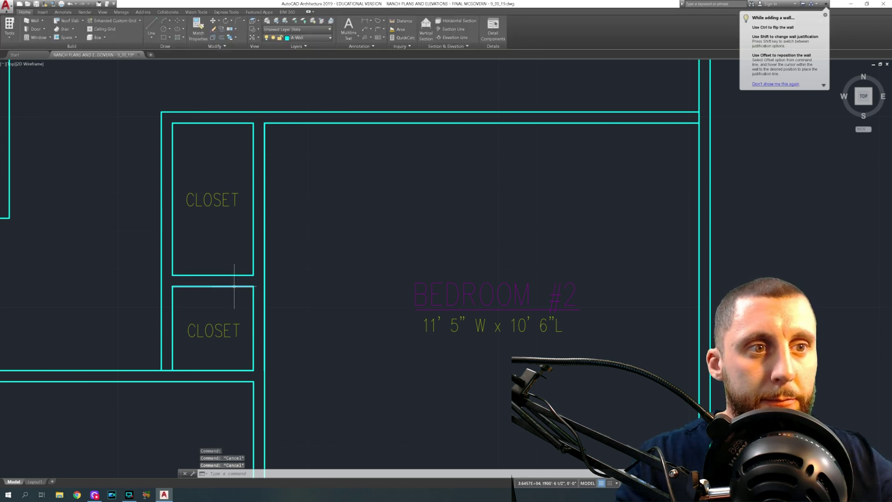
key(Delete)
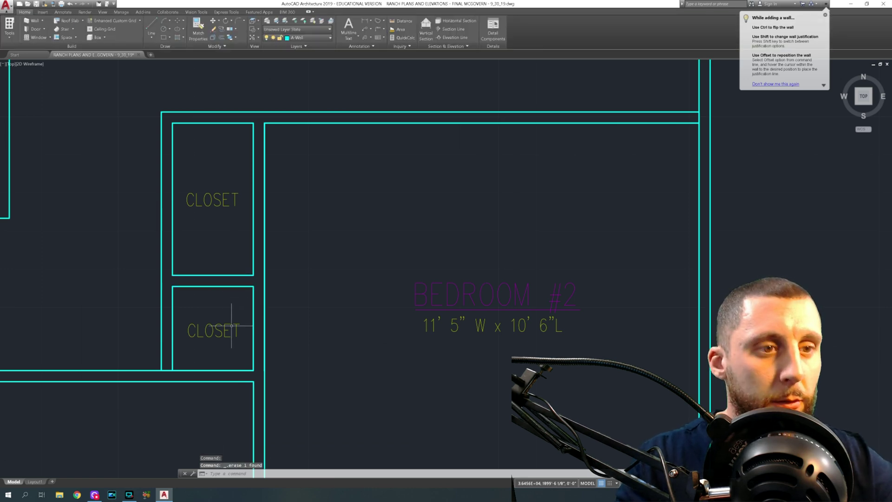
Step: Try erasing the dividing wall and the two side walls of the closets, and undo it
click(223, 274)
click(172, 300)
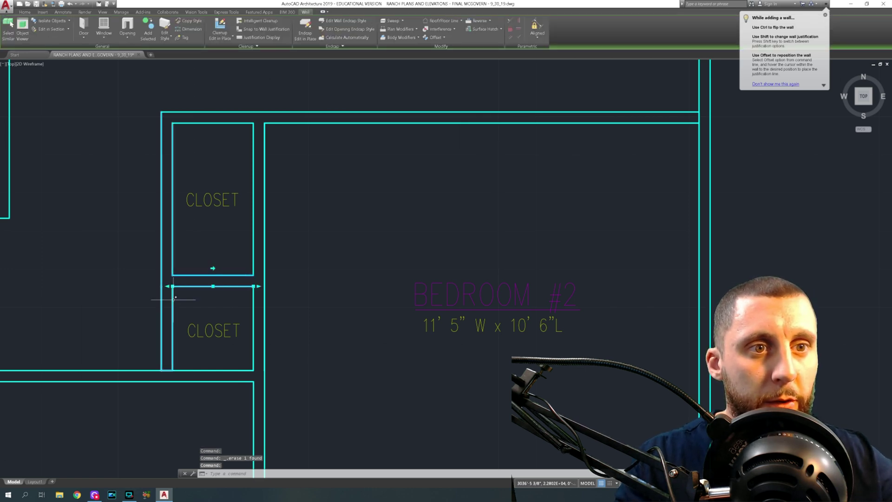
click(256, 306)
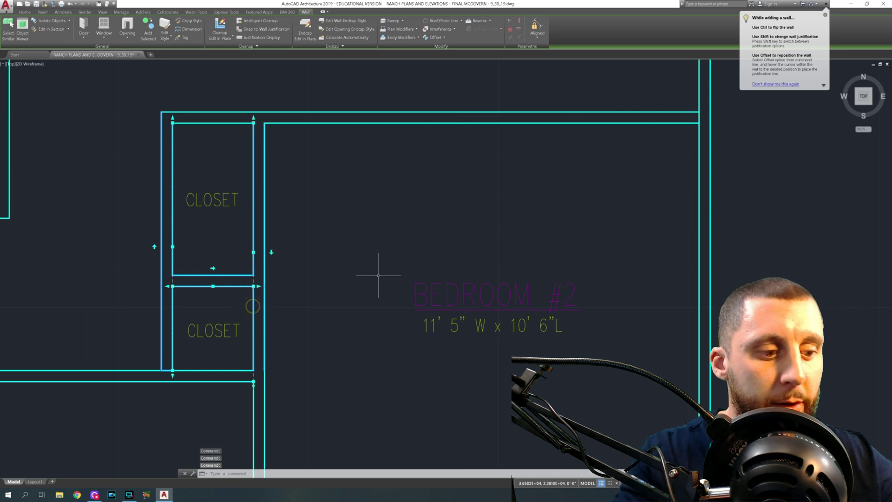
key(Delete)
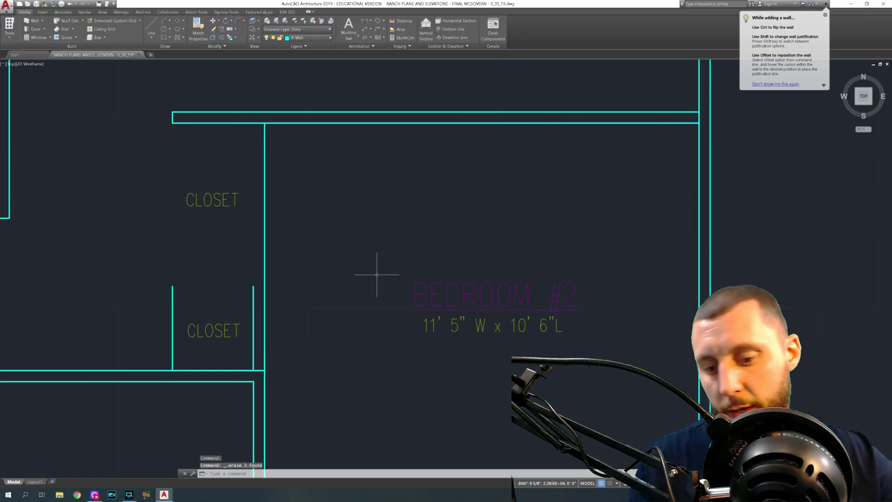
key(ctrl+z)
Step: Erase the lower closet's leftover rectangle outline inside the walls
middle_drag(179, 302, 175, 217)
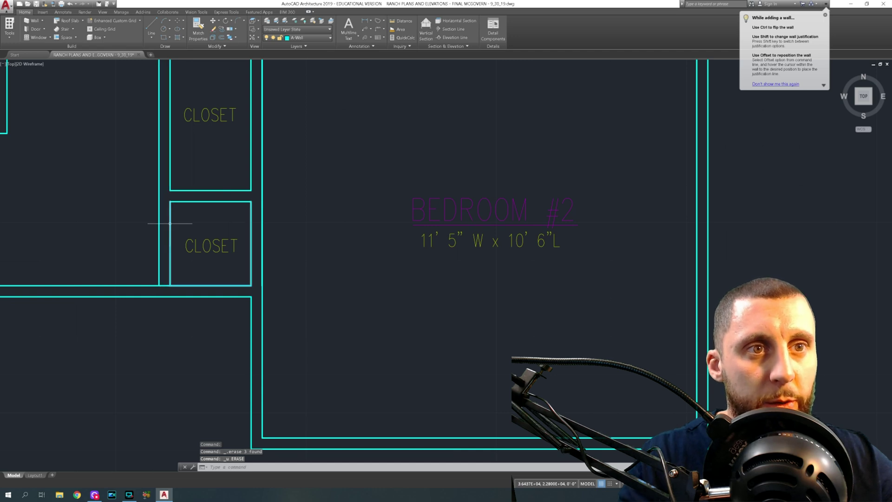
click(168, 218)
key(Delete)
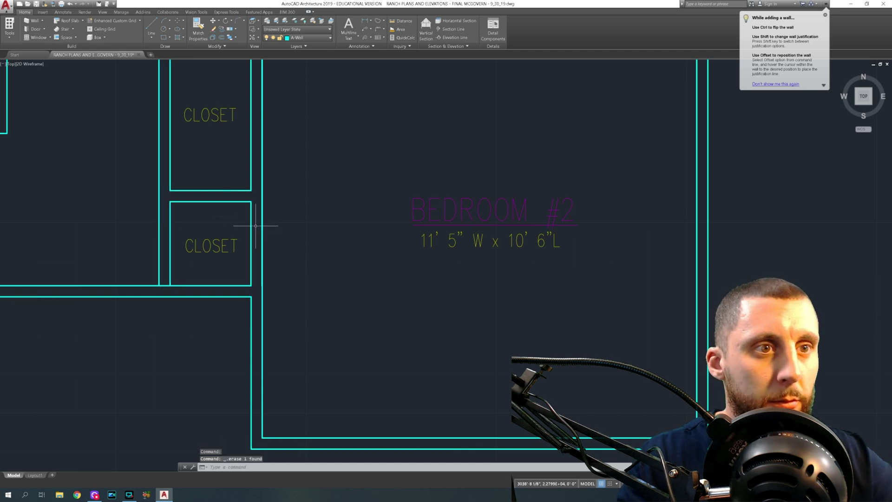
Step: Draw a vertical line through the kitchen from level with the utility room's lower edge down to Bedroom #2's upper wall
scroll(257, 225, down, 4)
middle_drag(257, 226, 237, 309)
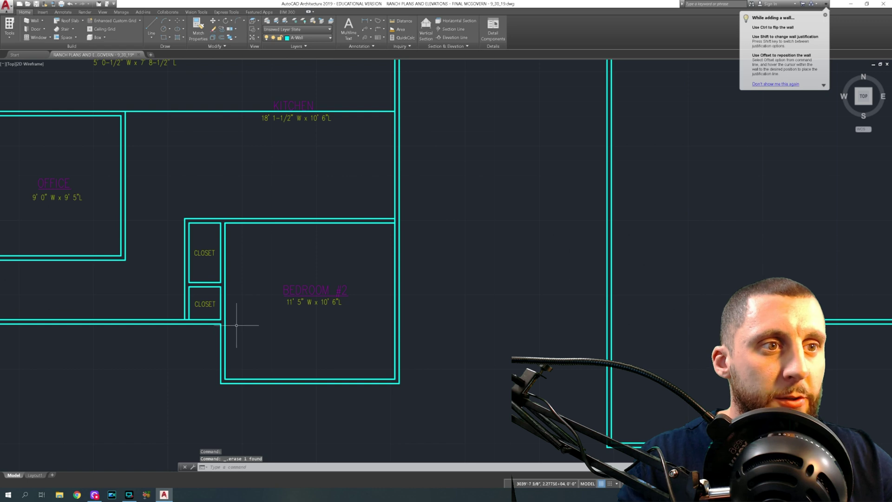
middle_drag(231, 253, 231, 346)
click(152, 26)
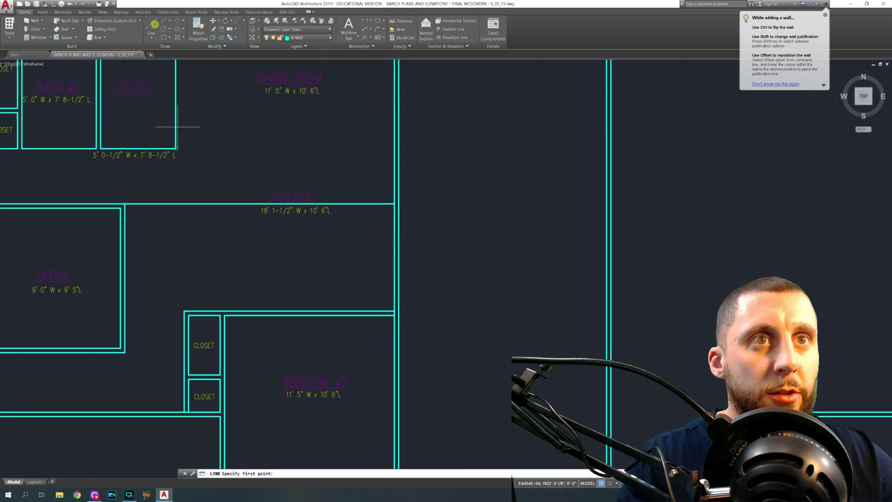
click(281, 149)
key(Escape)
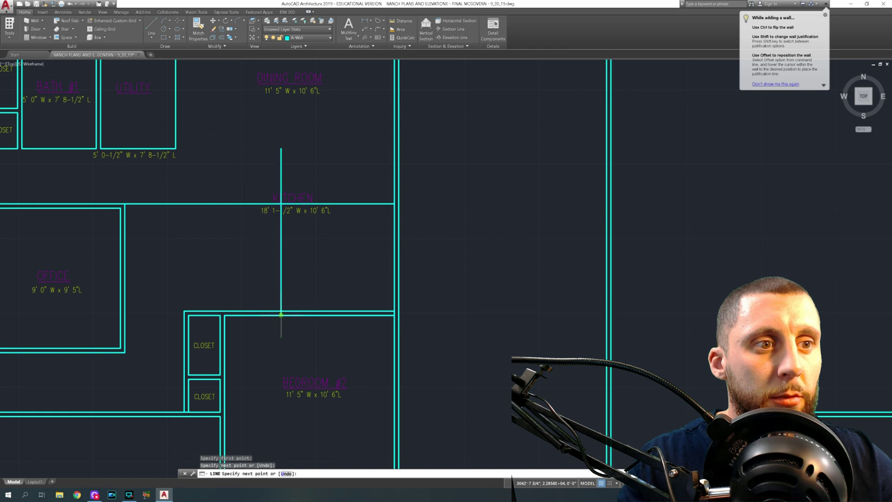
Step: Stretch the vertical kitchen line's lower end up to the outer face of Bedroom #2's upper wall
scroll(279, 310, up, 6)
click(273, 297)
click(263, 303)
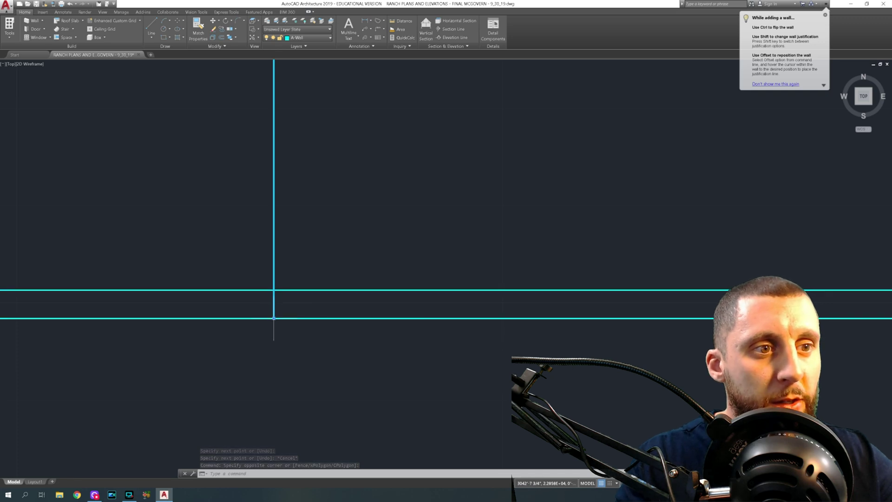
click(273, 311)
click(274, 318)
key(Escape)
scroll(277, 290, down, 4)
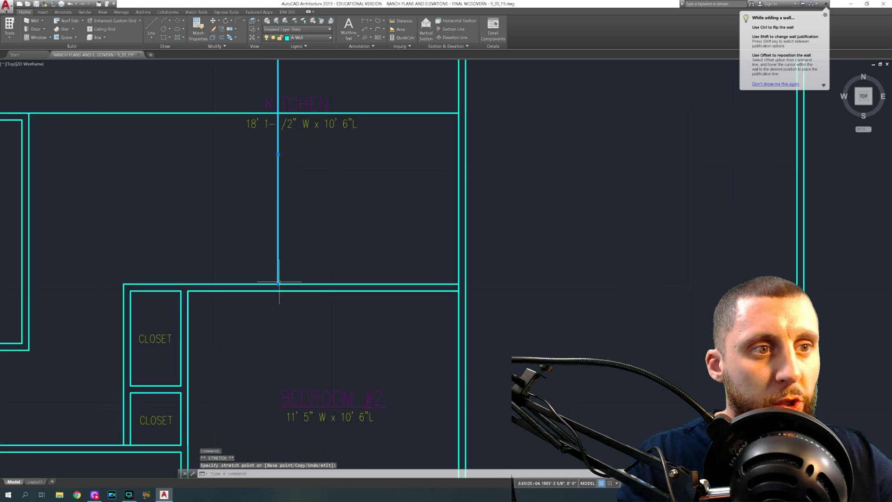
Step: Check in the object snap settings that Intersection snapping is enabled
text(os)
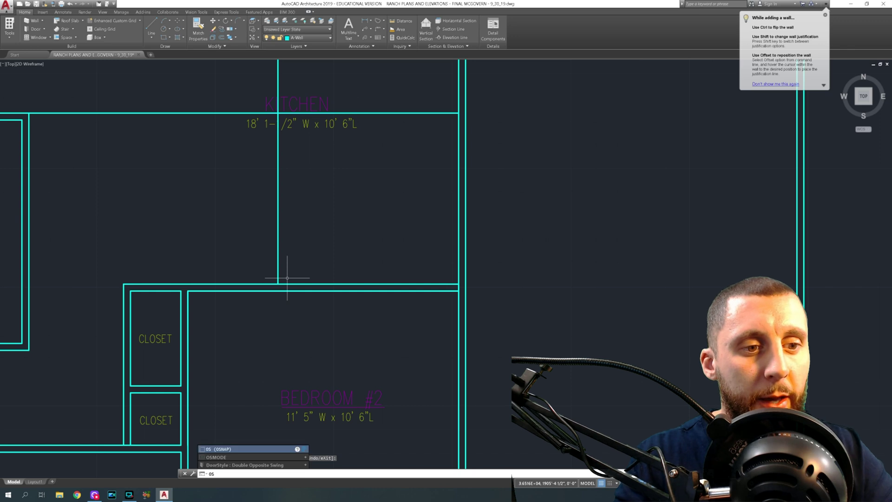
key(Return)
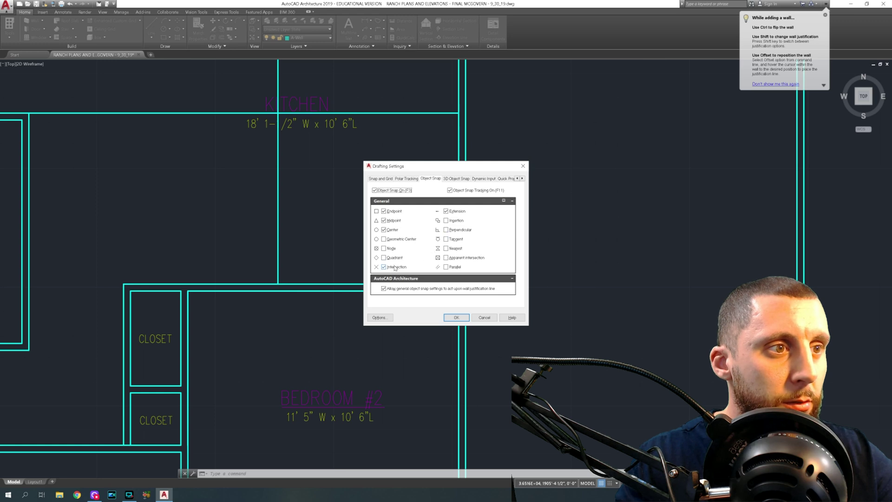
click(456, 318)
Step: Select the vertical kitchen line and examine its length in its properties
scroll(328, 232, down, 5)
scroll(302, 175, up, 3)
click(297, 177)
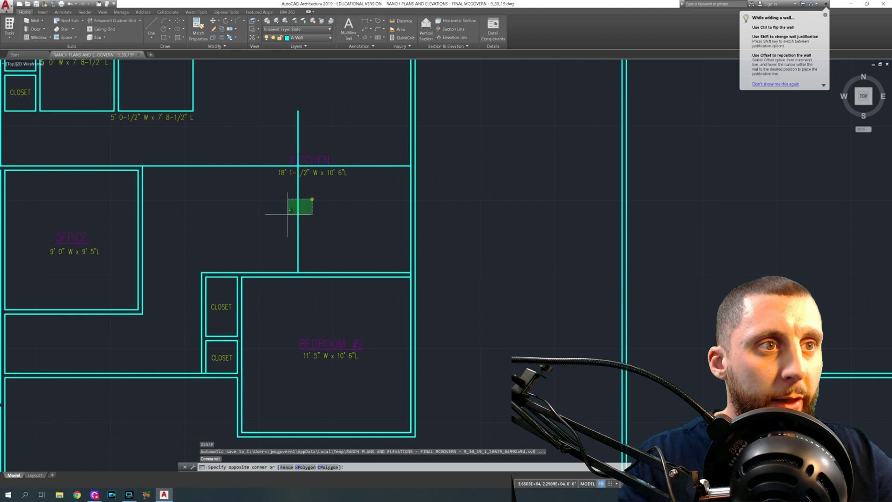
click(286, 215)
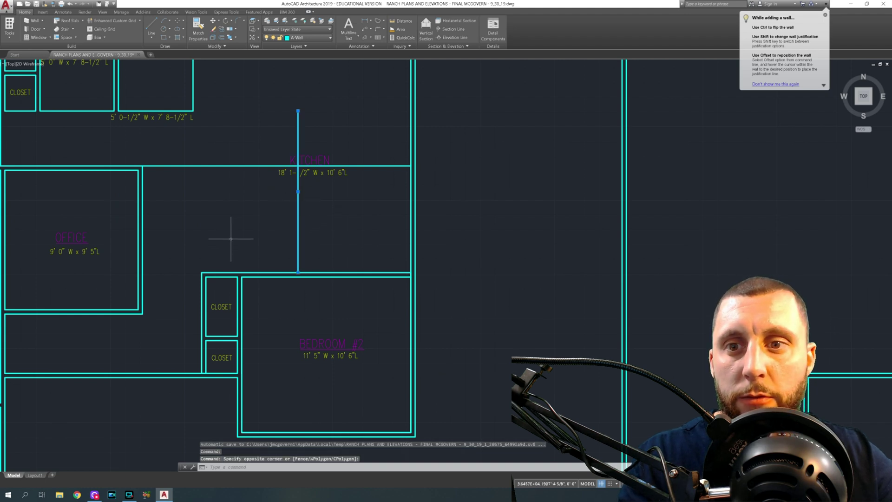
middle_drag(215, 243, 241, 206)
right_click(239, 209)
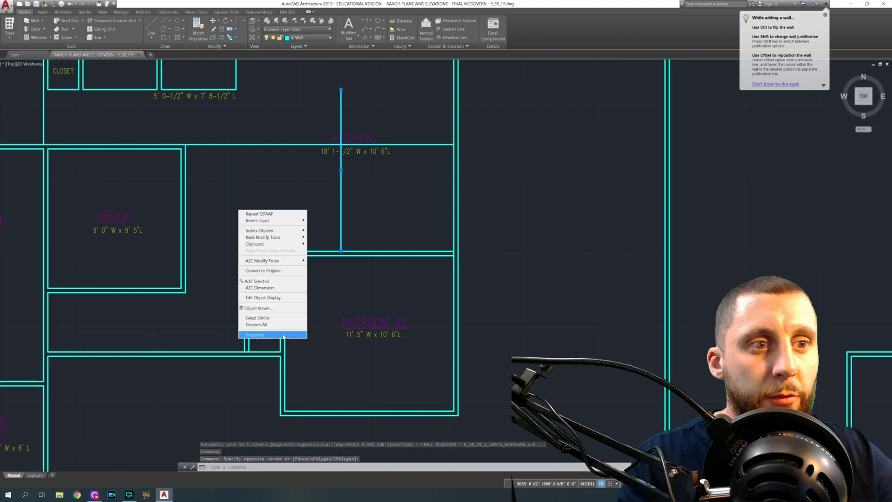
click(273, 334)
key(Escape)
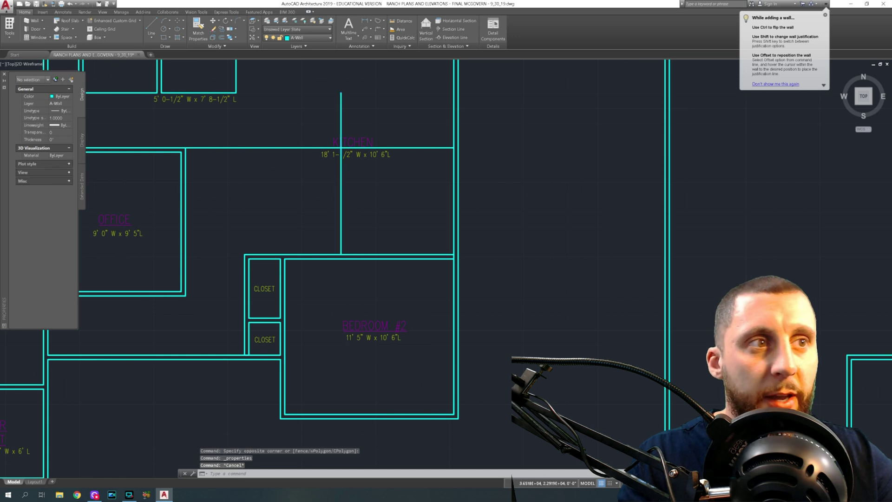
Step: Erase the vertical measuring line and the horizontal line crossing the kitchen
click(366, 179)
click(309, 198)
click(268, 122)
click(252, 181)
key(Delete)
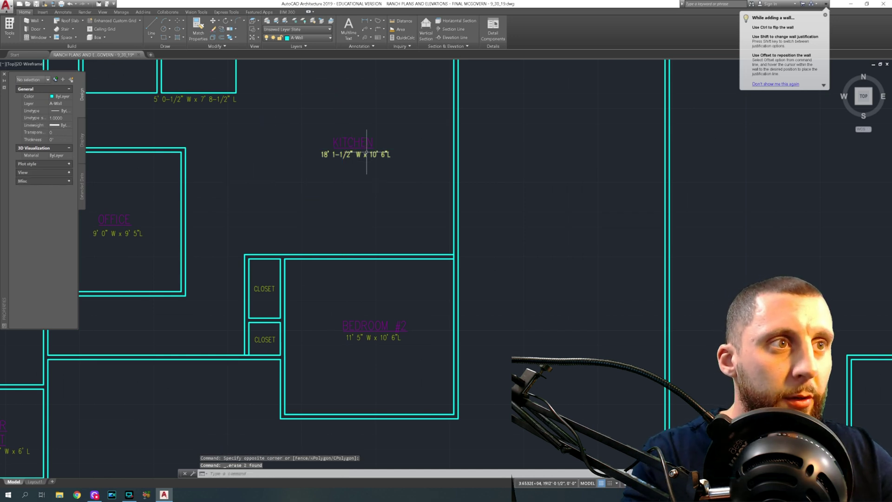
Step: Change the kitchen's size label to 18' 1-1/2" W x 10' 11"L
scroll(365, 154, up, 2)
double_click(365, 155)
text(10)
click(400, 181)
scroll(392, 201, down, 3)
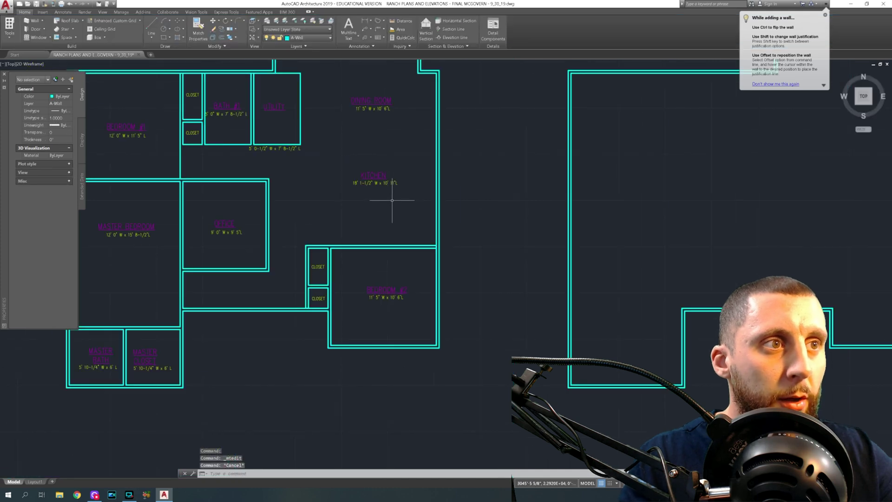
middle_drag(392, 201, 409, 284)
scroll(383, 202, up, 4)
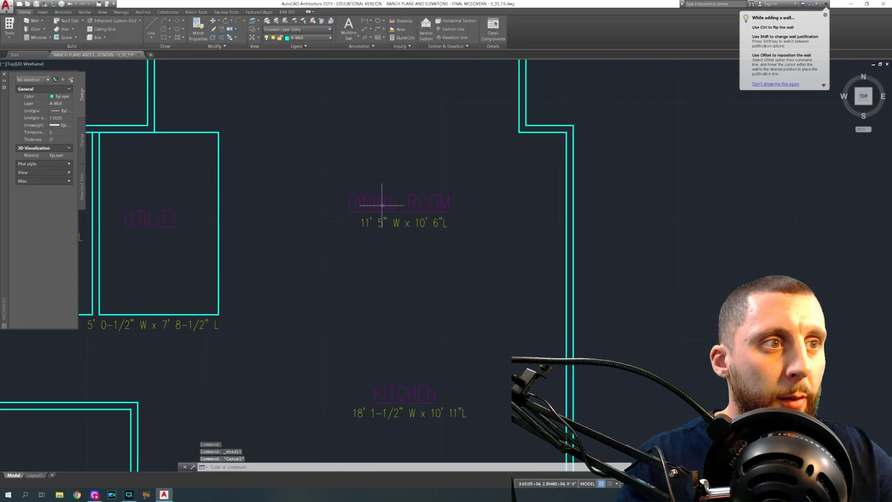
click(154, 24)
middle_drag(210, 218, 330, 198)
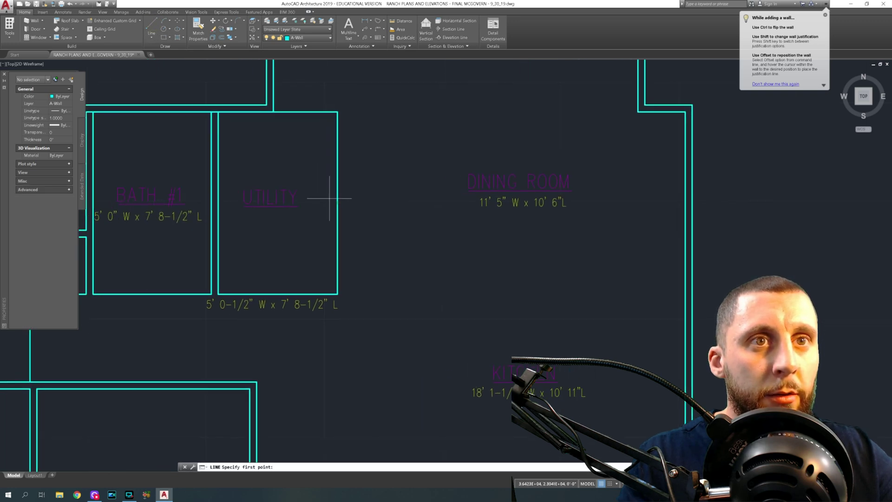
key(Escape)
middle_drag(284, 239, 342, 233)
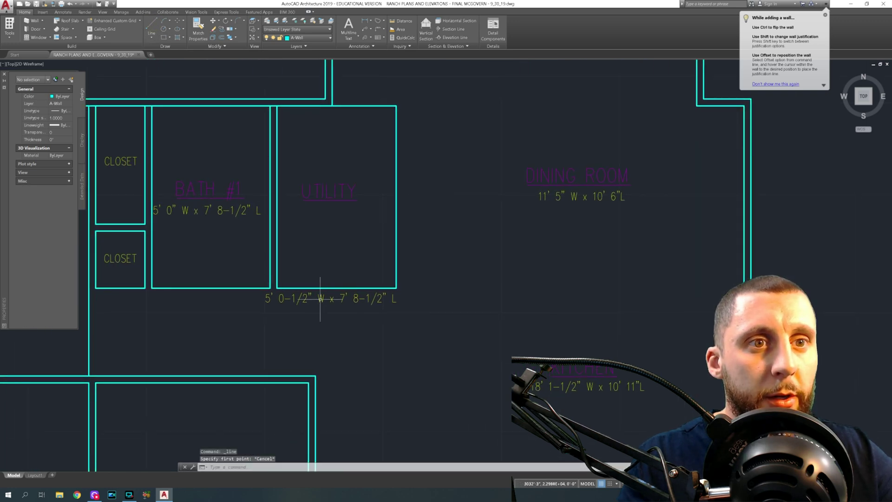
scroll(223, 298, down, 6)
middle_drag(231, 301, 346, 259)
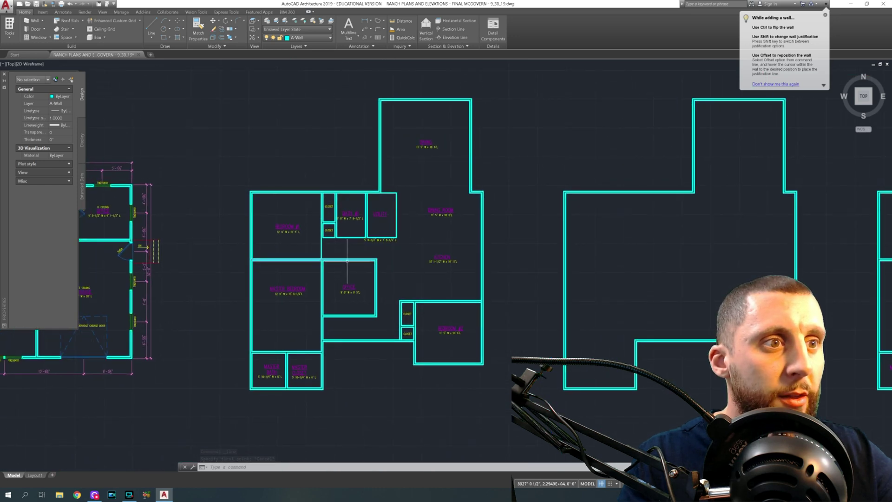